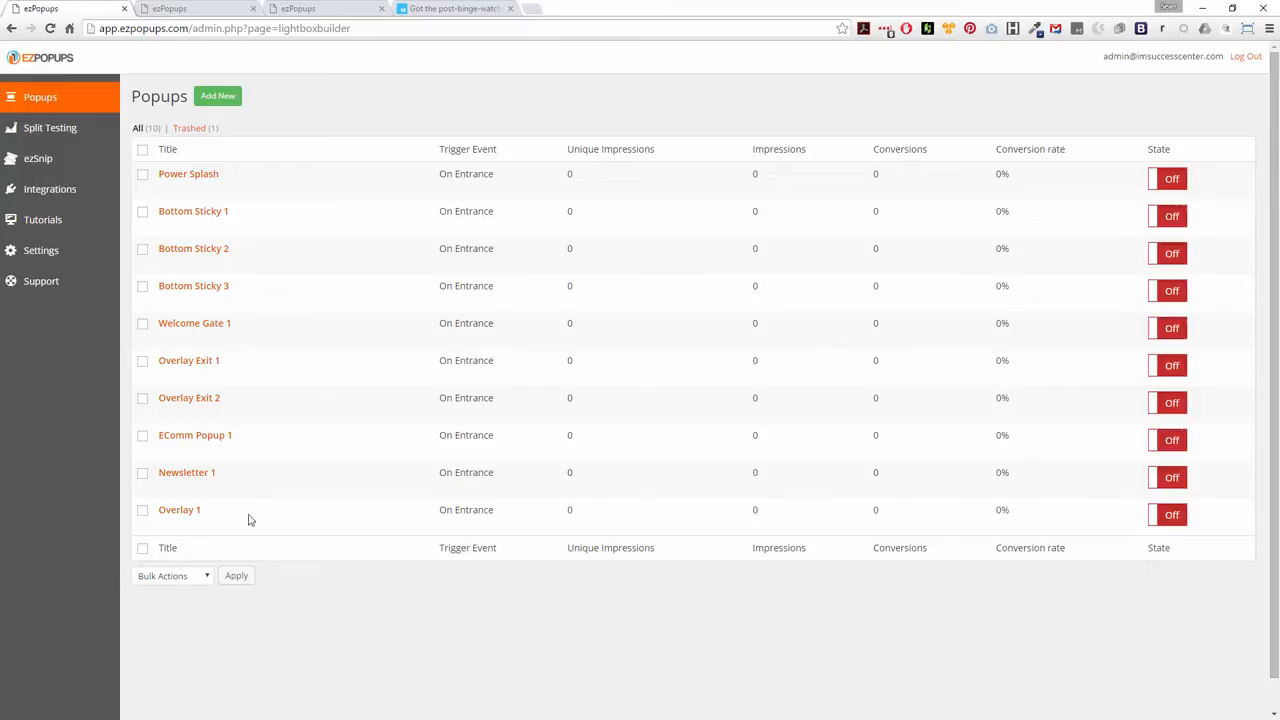
# Bring up the New Popup form and title the popup "Demo 2"
pyautogui.moveTo(184, 440)
pyautogui.moveTo(183, 540)
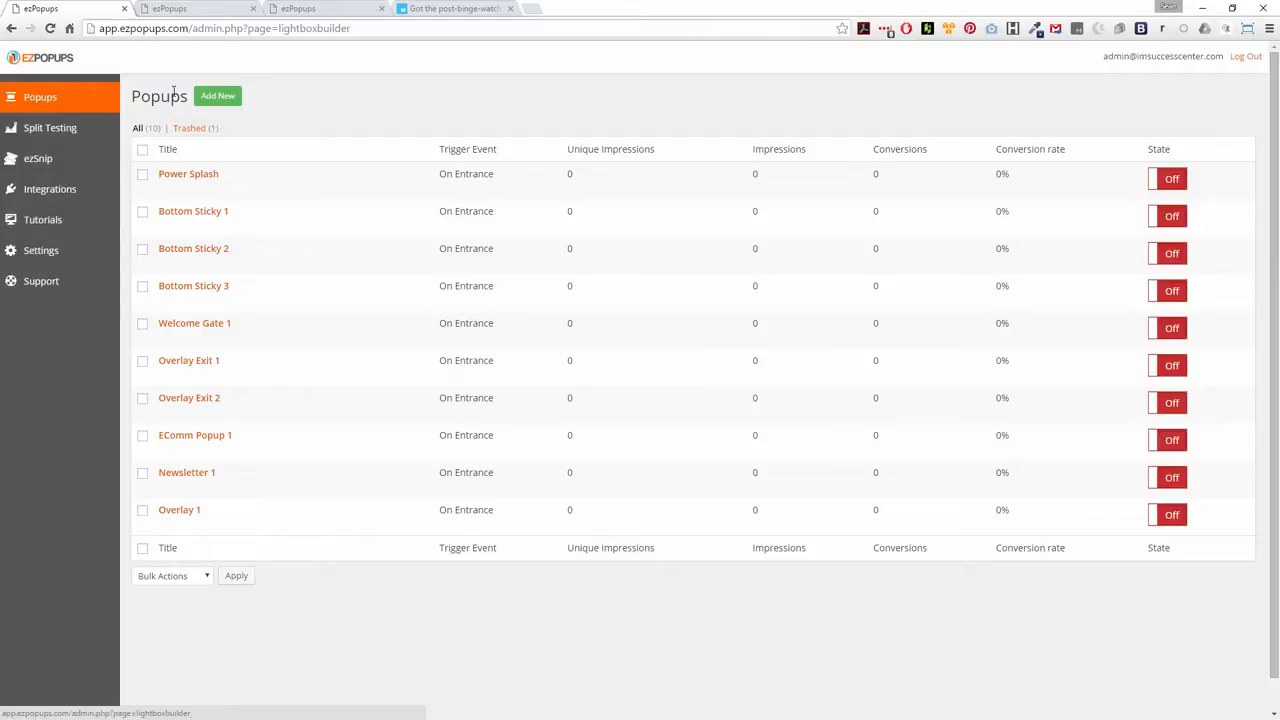
pyautogui.click(170, 8)
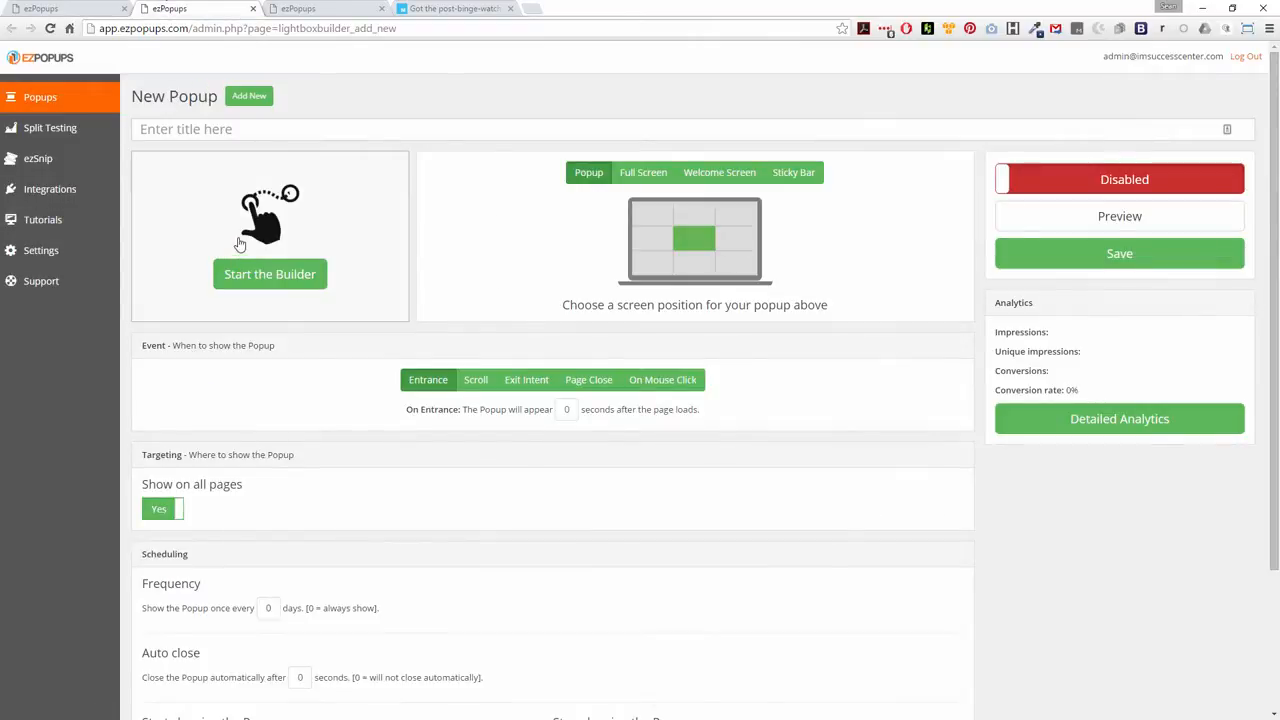
pyautogui.click(165, 129)
pyautogui.write('Demo 2')
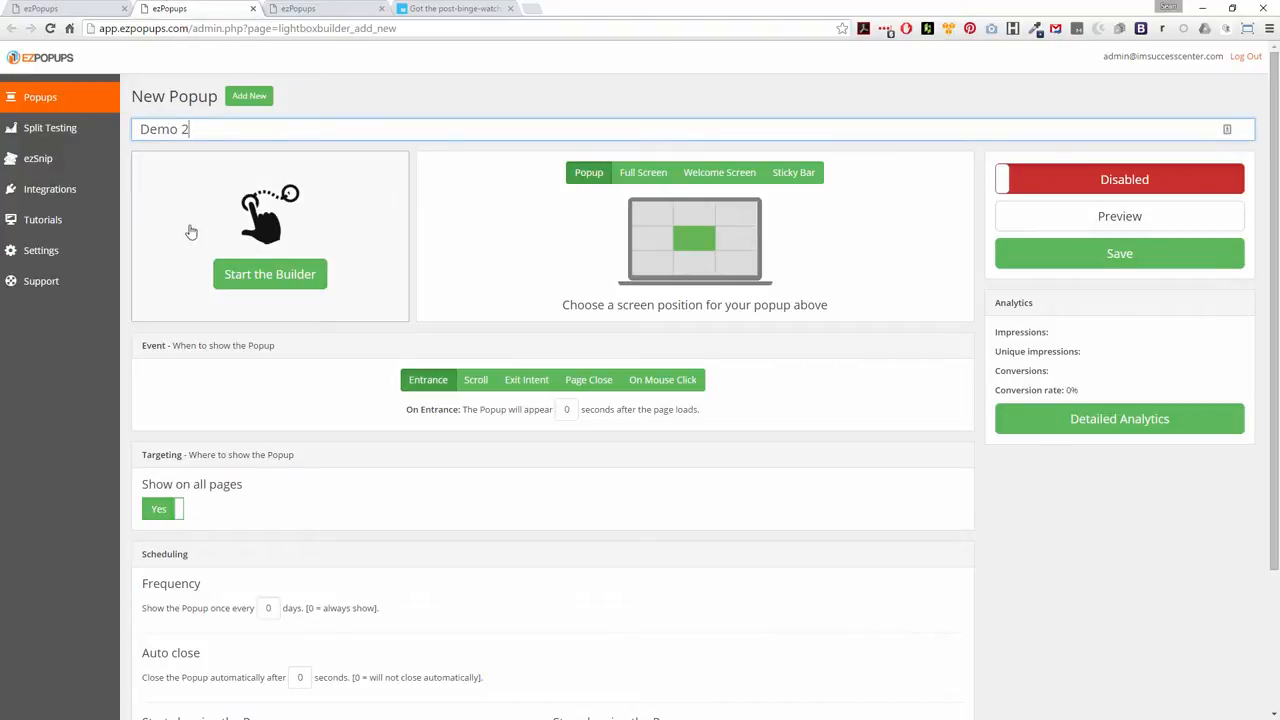
pyautogui.click(563, 72)
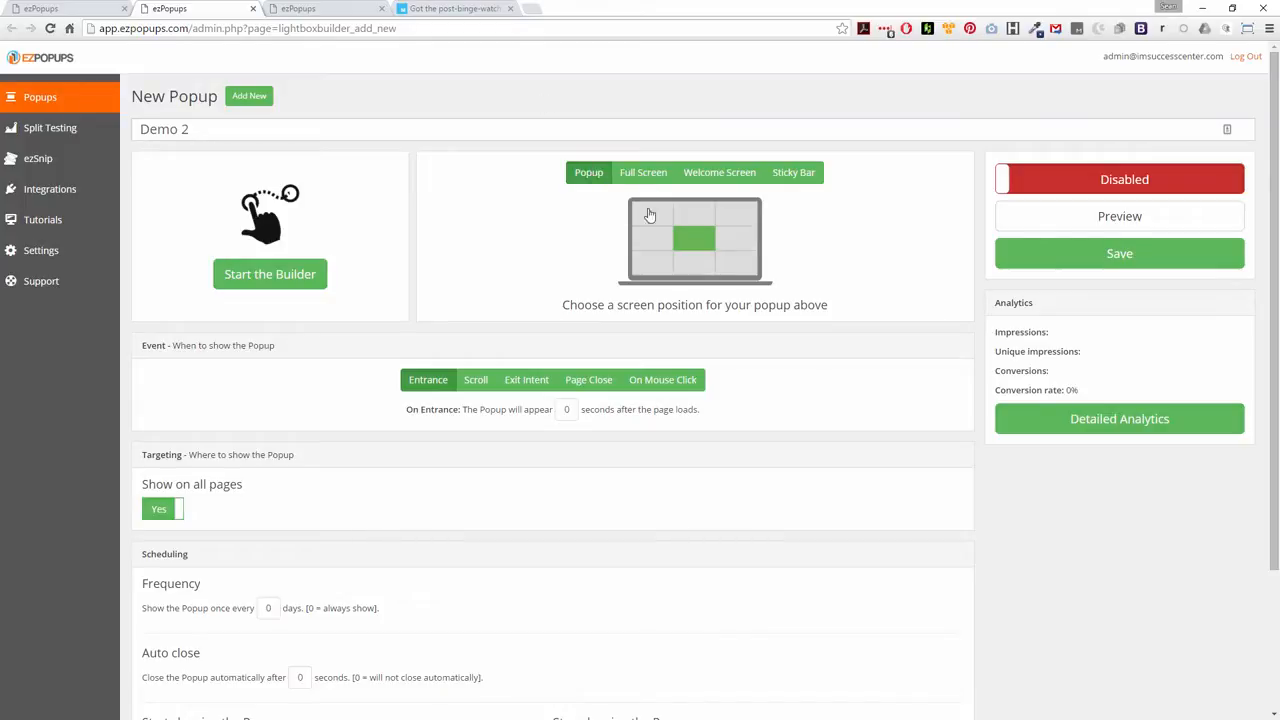
# Try the bottom-centre, Full Screen, Welcome Screen and Sticky Bar placements, and return to the centred Popup type
pyautogui.click(694, 263)
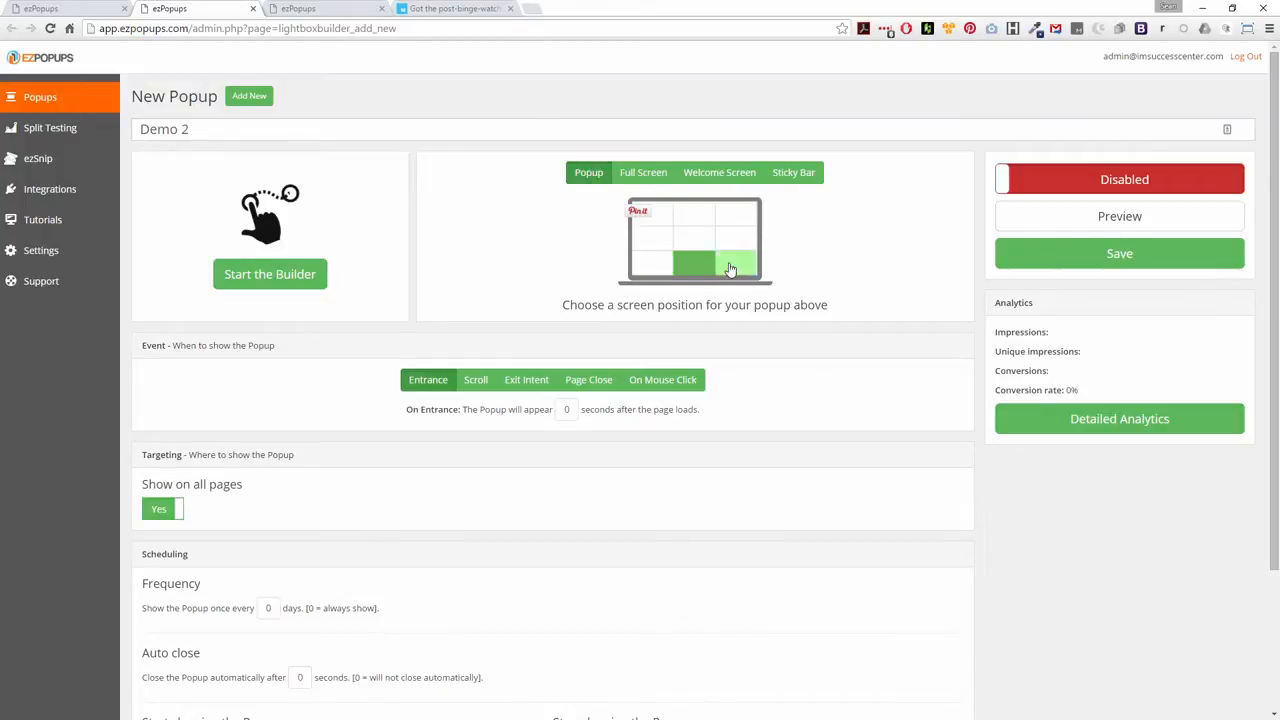
pyautogui.click(643, 172)
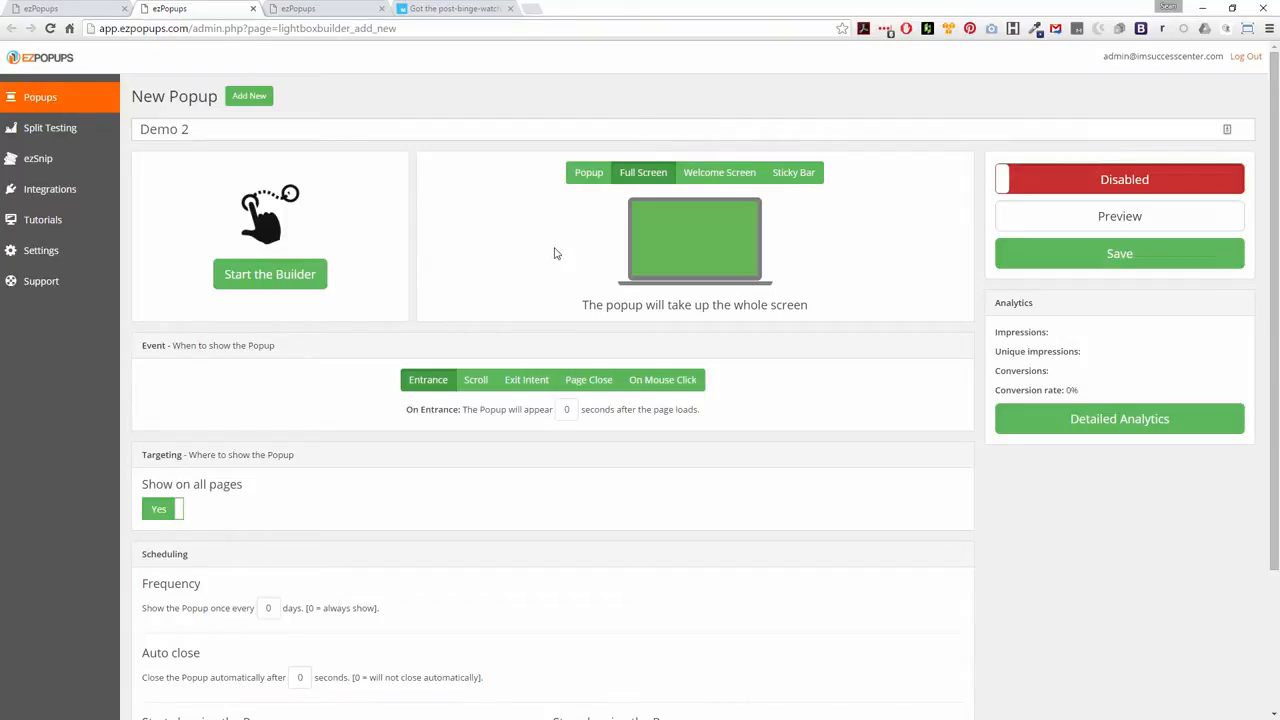
pyautogui.click(718, 173)
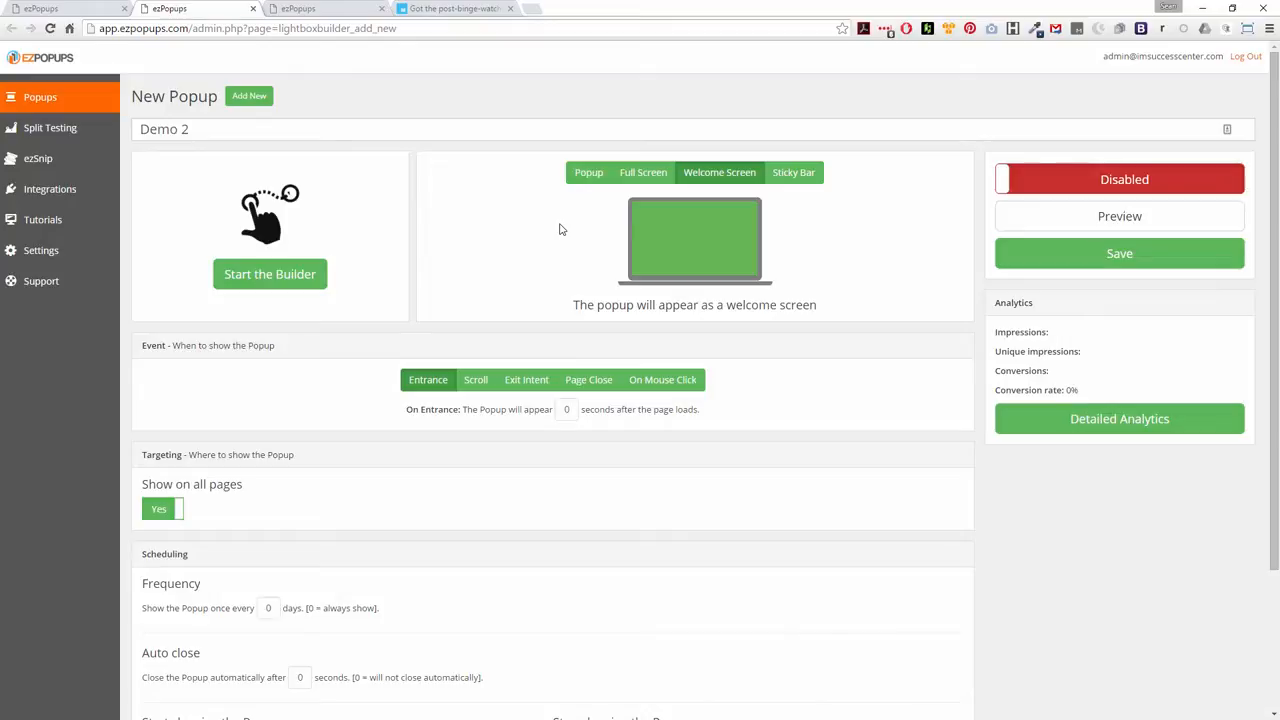
pyautogui.click(810, 177)
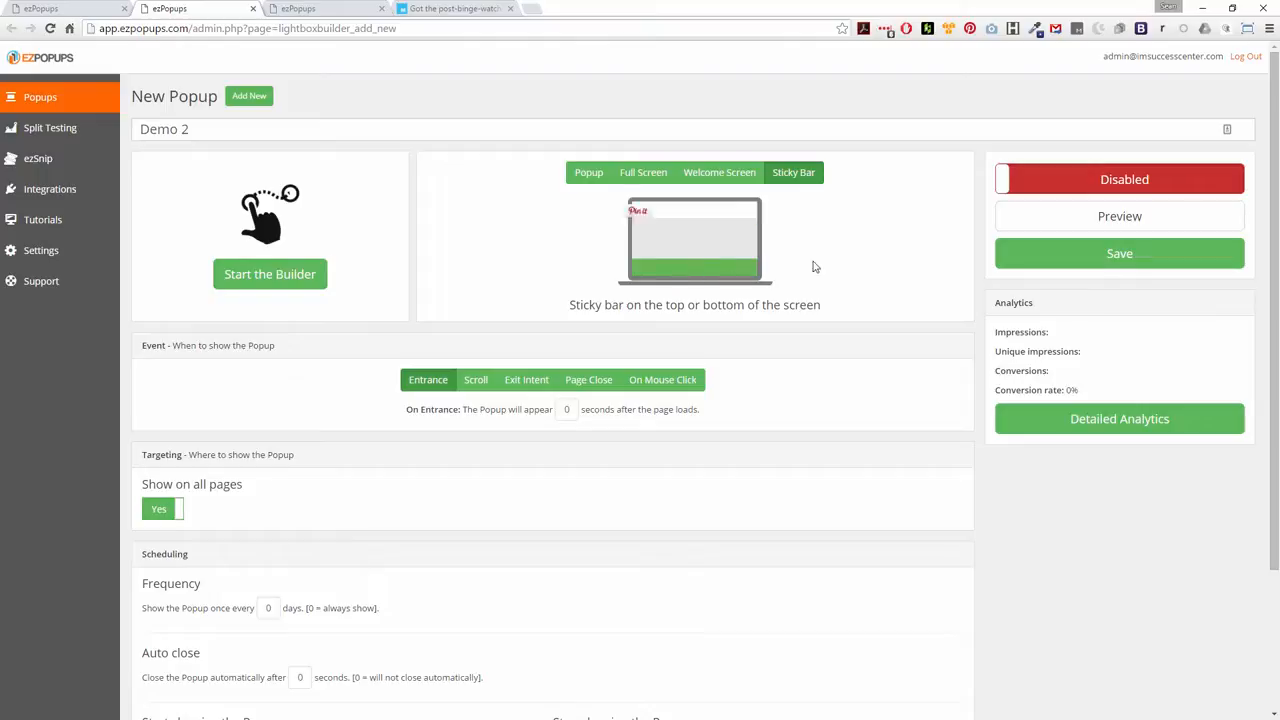
pyautogui.click(591, 176)
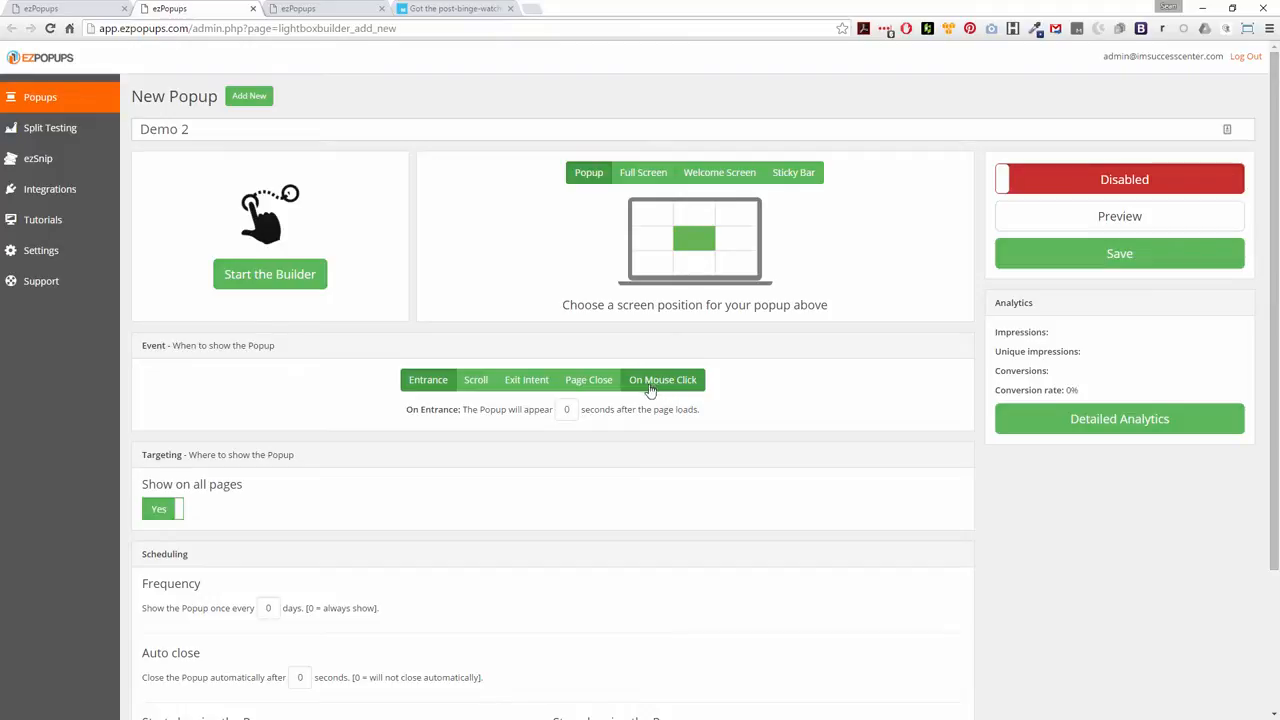
# Turn off showing the popup on all pages and set its targeting to "Only show on the following URLs"
pyautogui.scroll(-3, 365, 468)
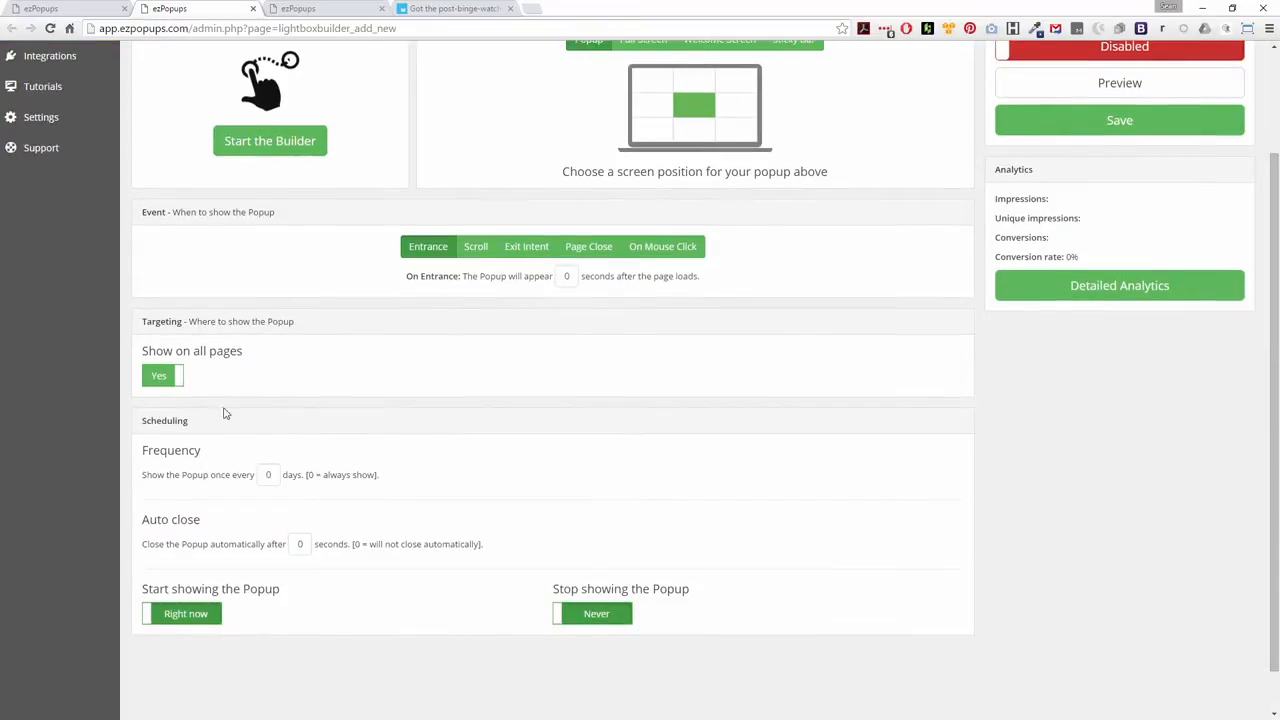
pyautogui.click(159, 388)
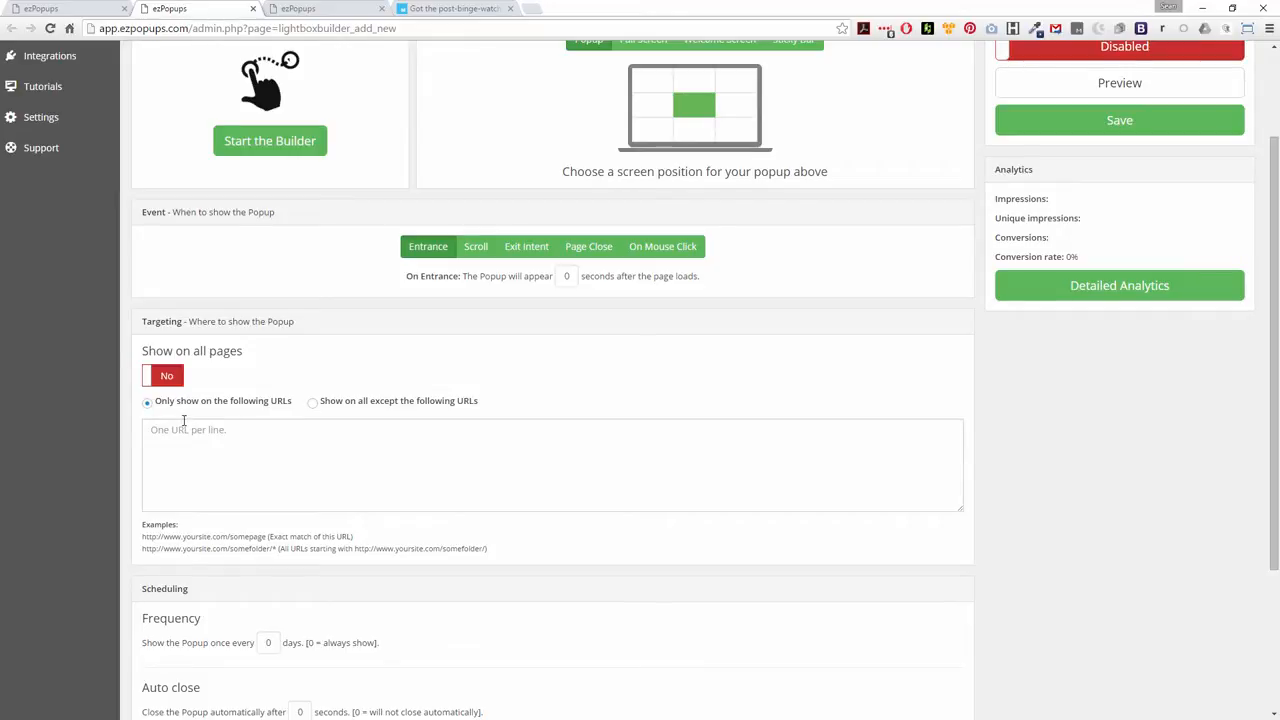
pyautogui.click(213, 440)
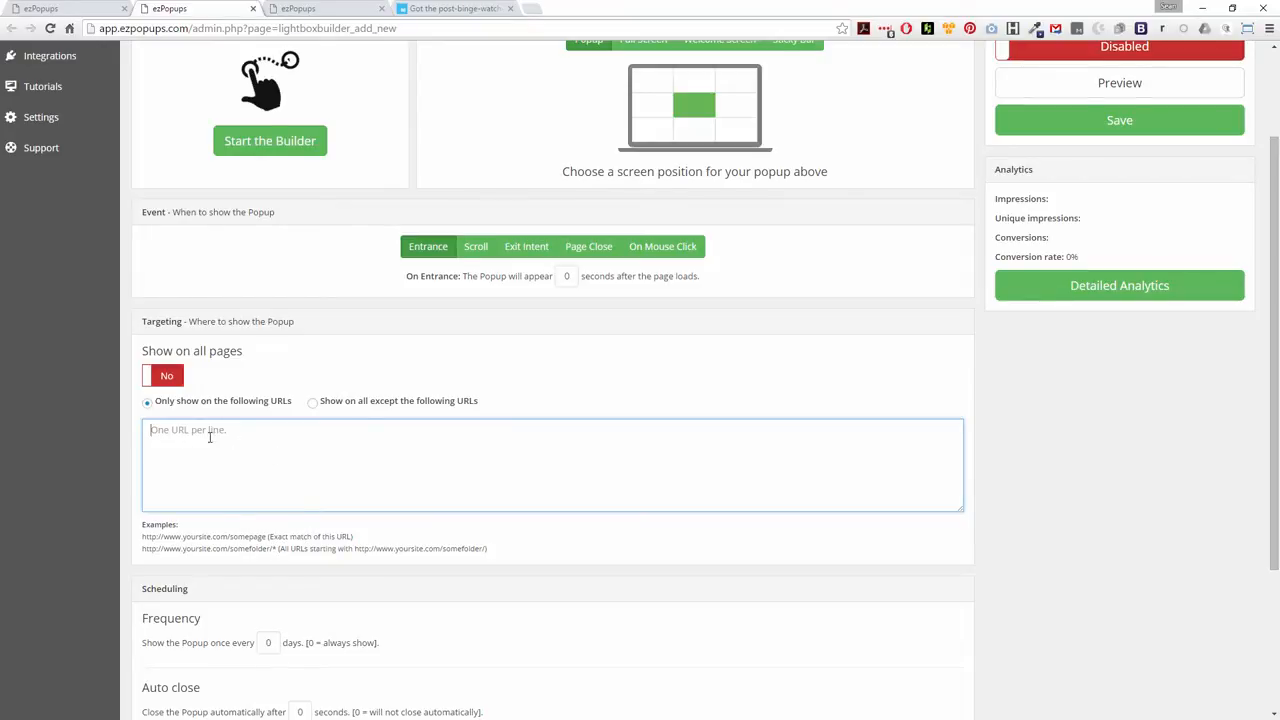
pyautogui.click(311, 404)
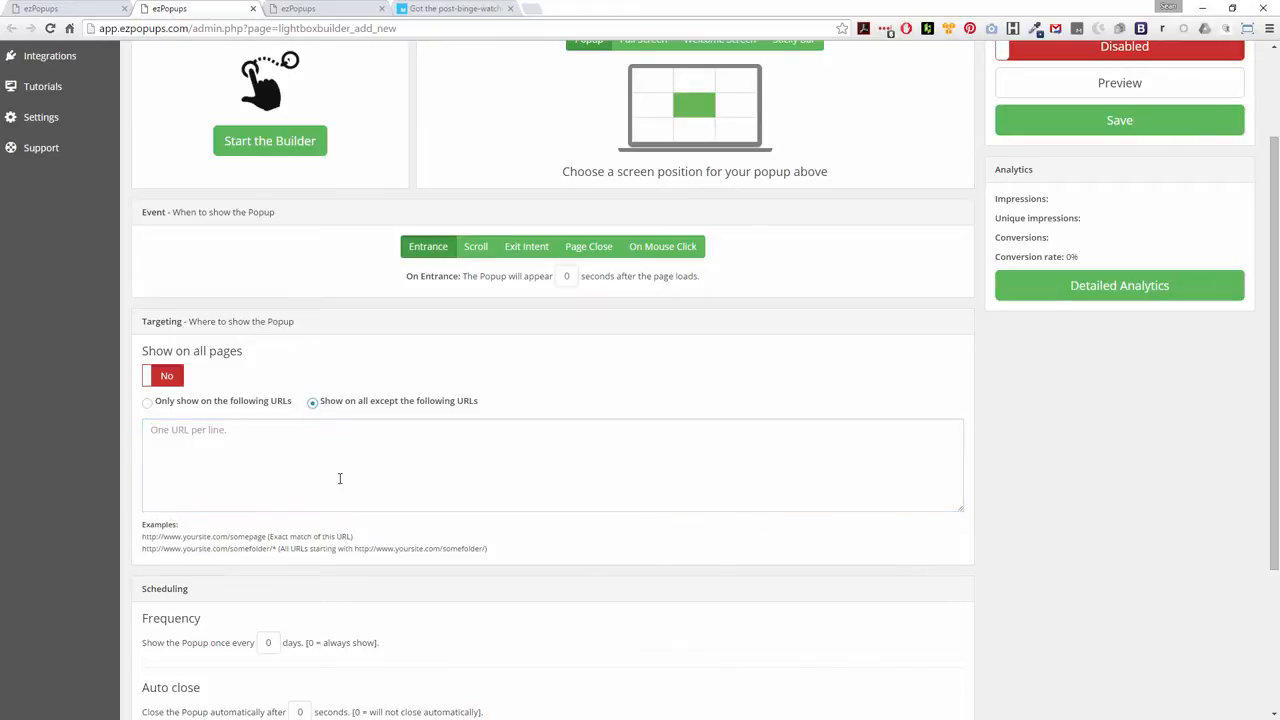
pyautogui.click(148, 403)
# Review the scheduling settings and save the Demo 2 popup
pyautogui.scroll(-3, 343, 400)
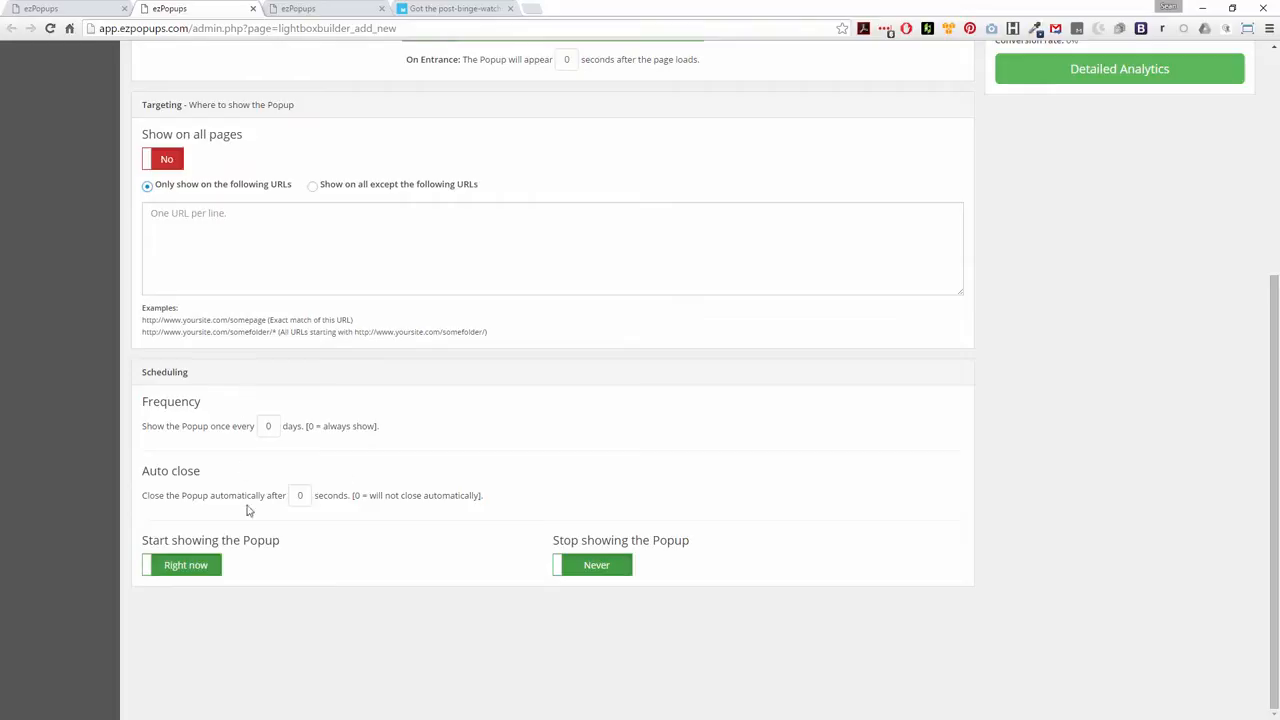
pyautogui.scroll(5, 441, 506)
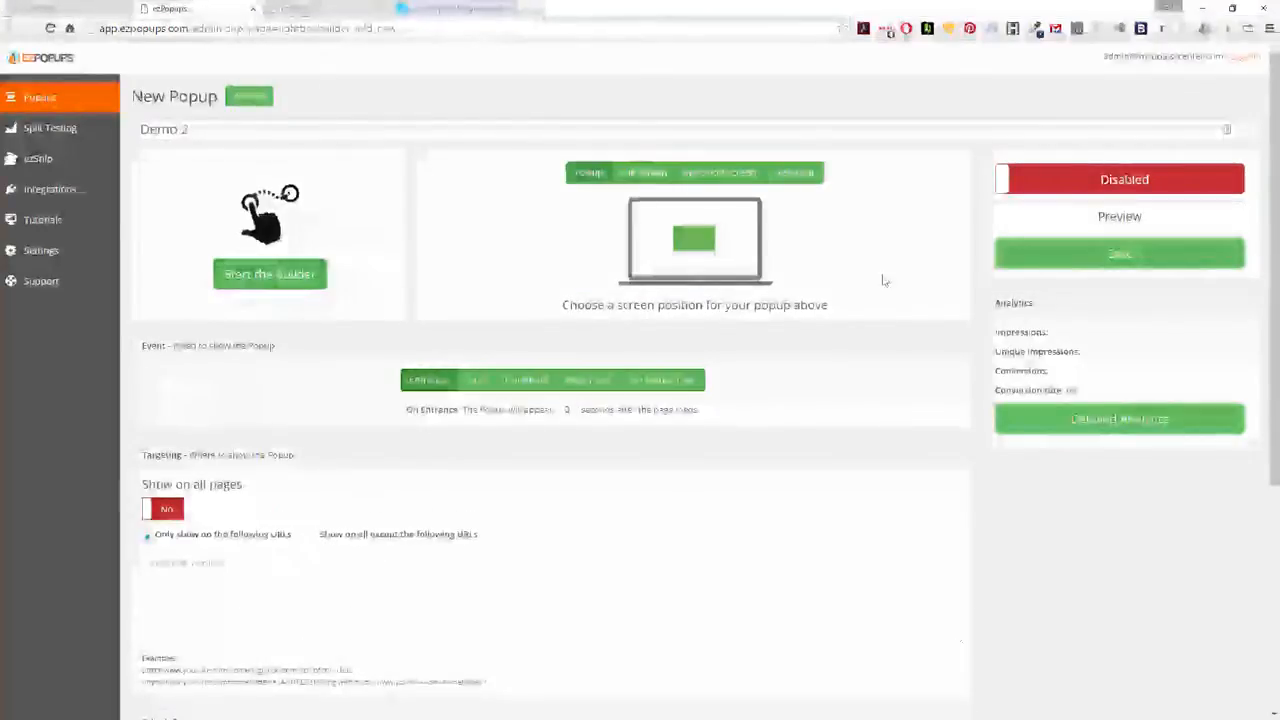
pyautogui.click(1066, 262)
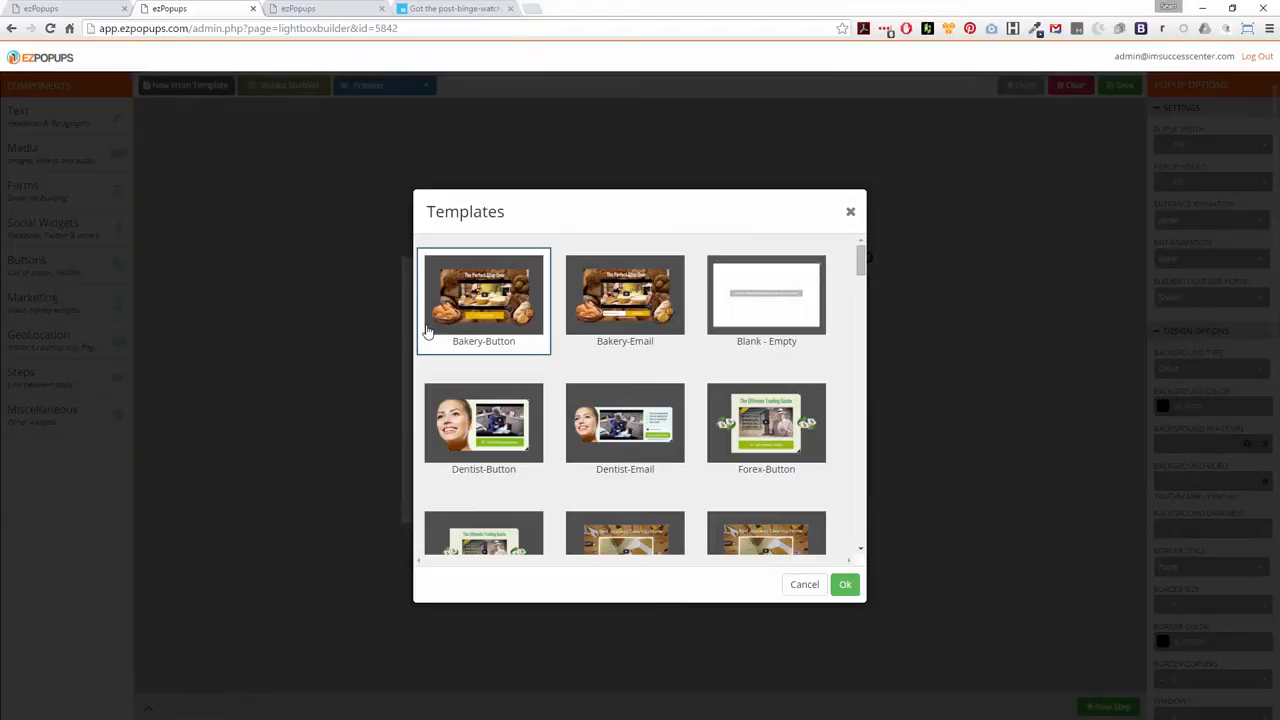
# Browse the template gallery and load the two-step Profitable_Traffic template into the builder
pyautogui.scroll(-3, 622, 408)
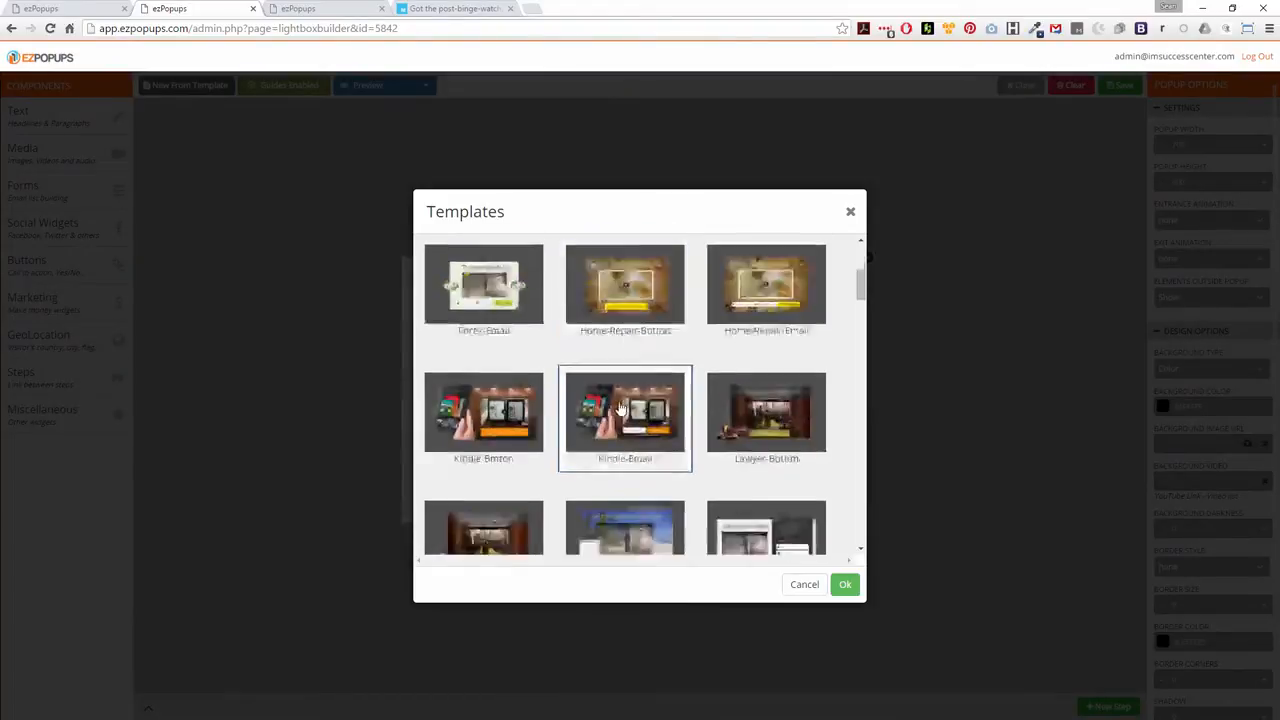
pyautogui.scroll(-5, 620, 408)
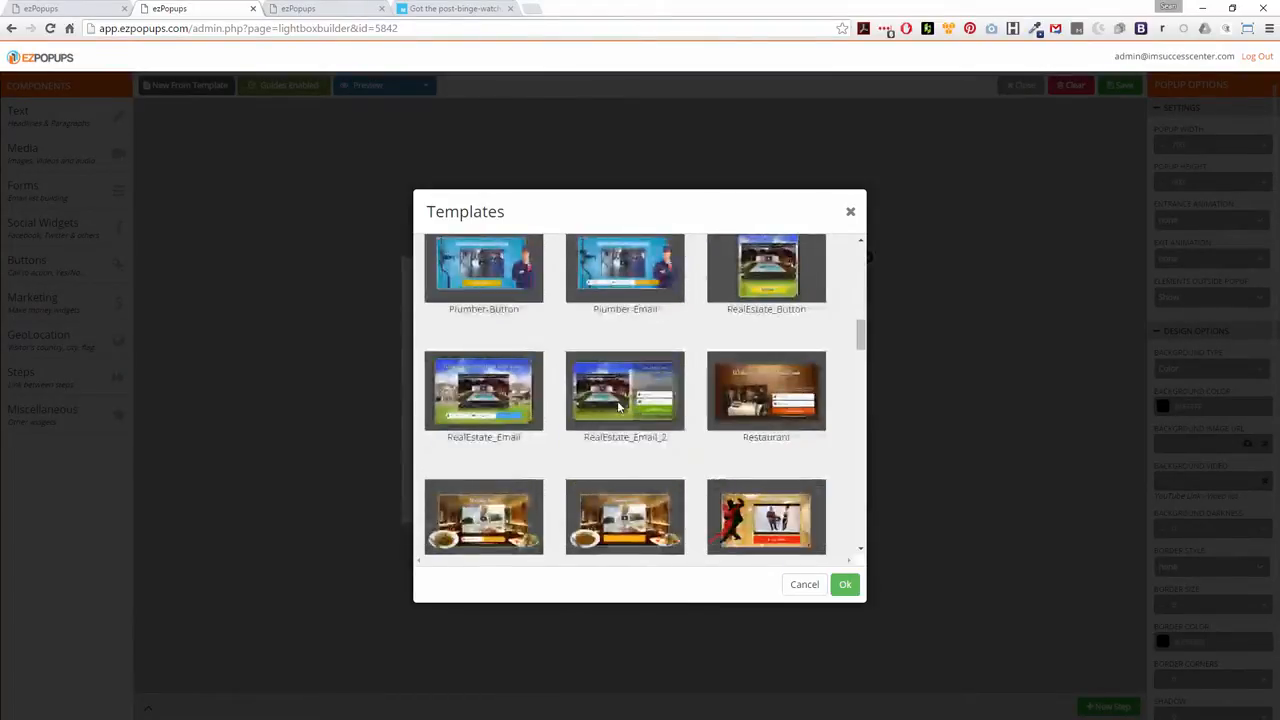
pyautogui.scroll(-6, 618, 405)
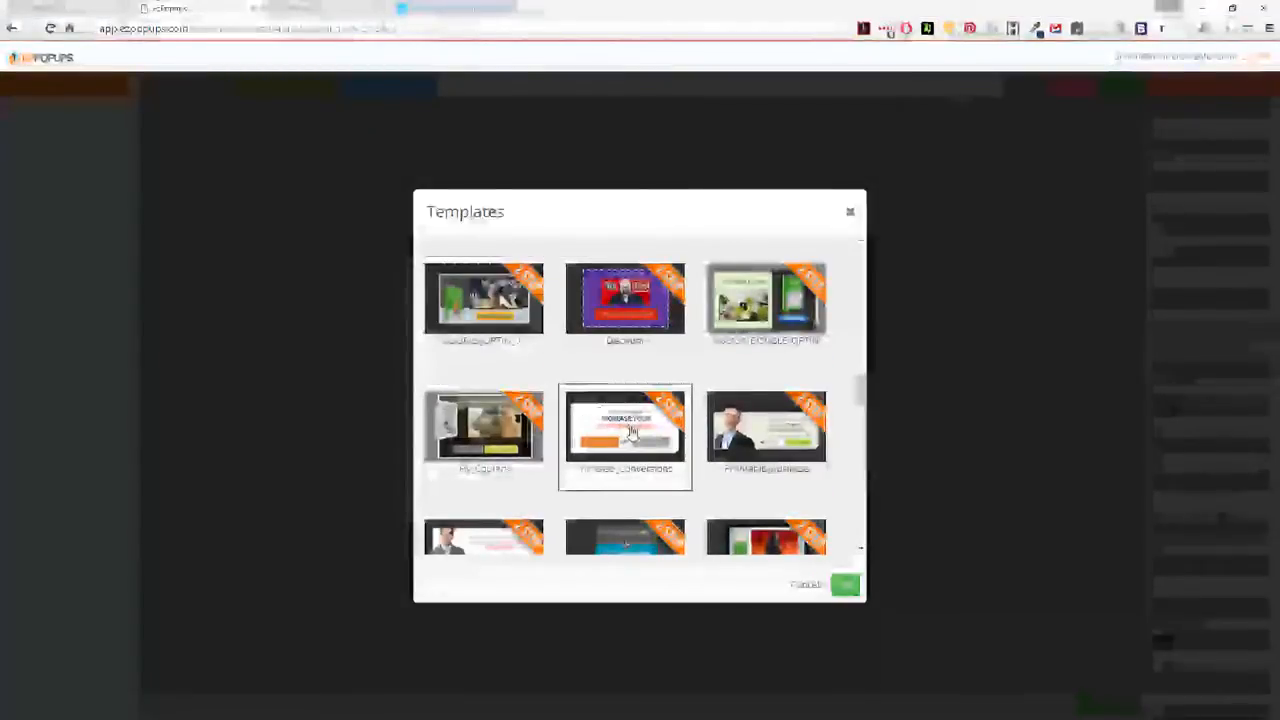
pyautogui.scroll(-2, 755, 459)
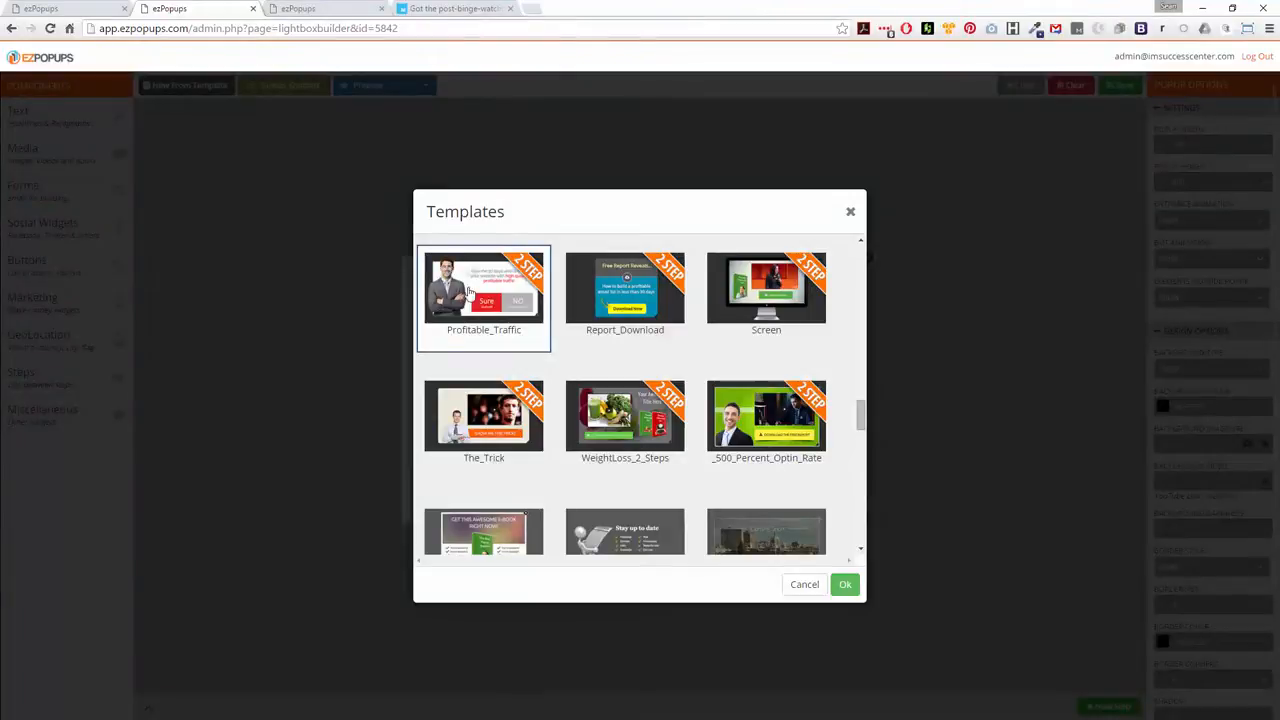
pyautogui.click(844, 584)
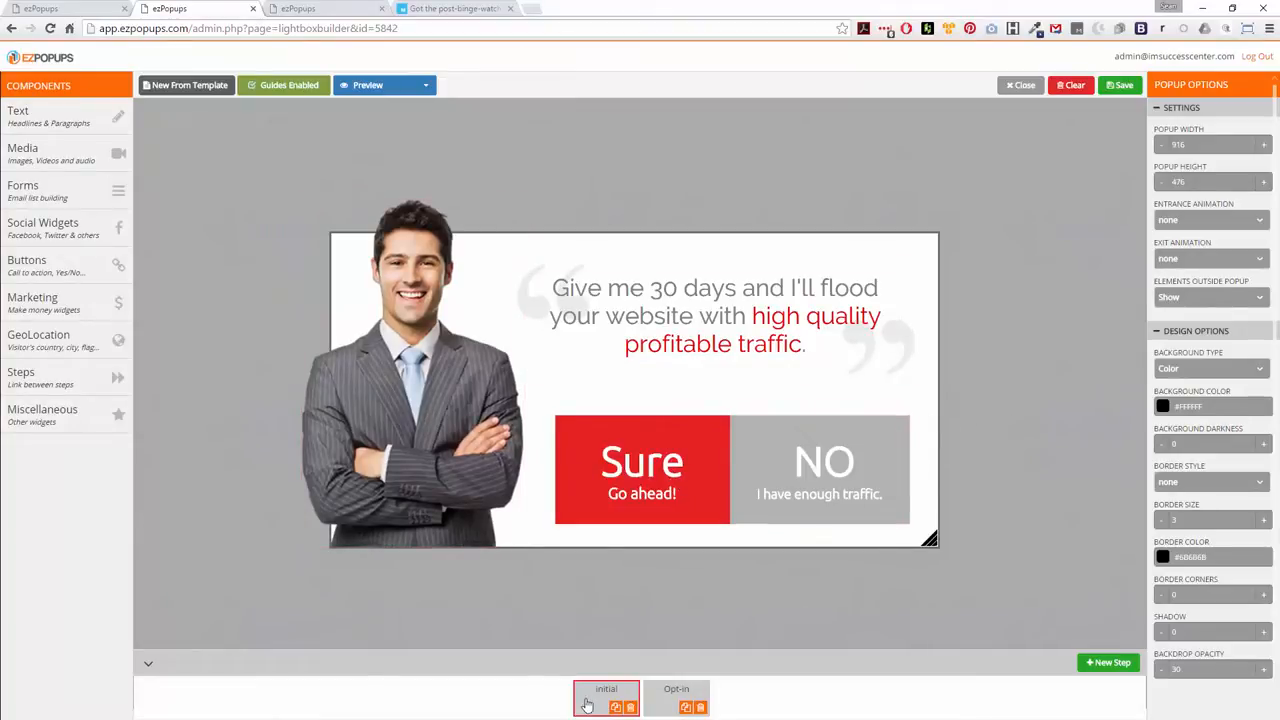
# Delete the template's Opt-in step and duplicate the initial step to replace it
pyautogui.click(700, 708)
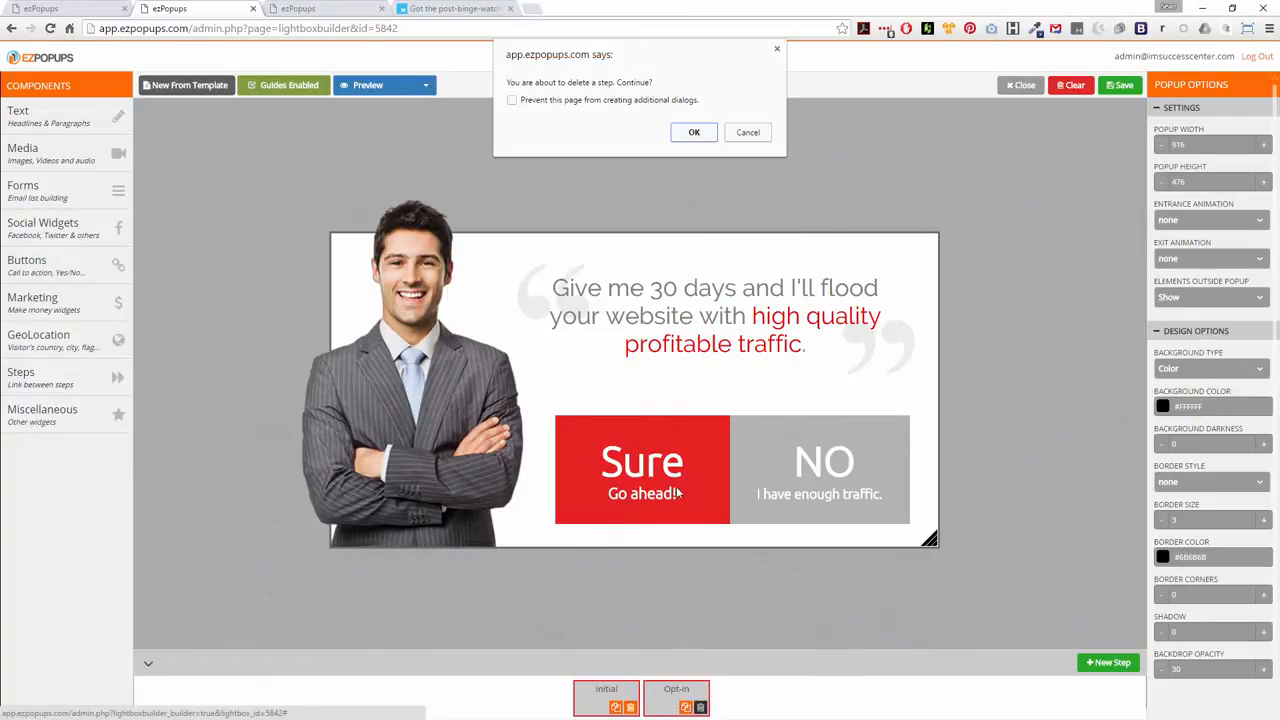
pyautogui.click(694, 133)
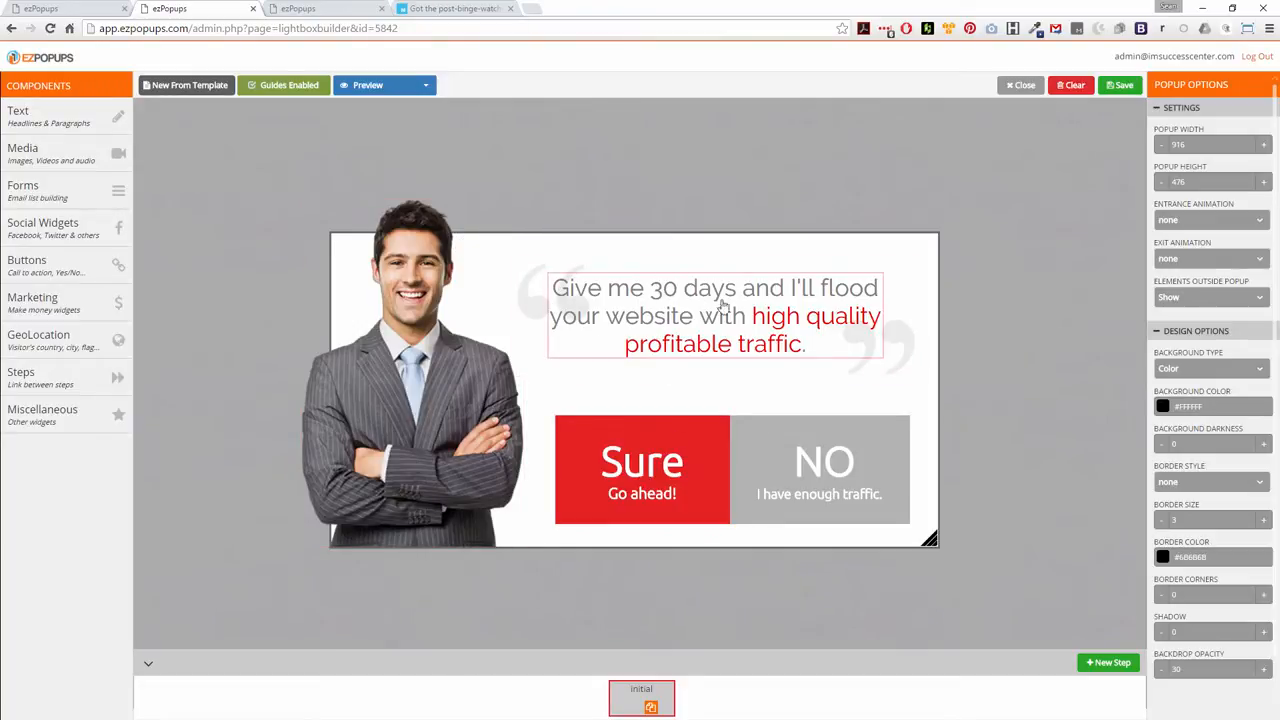
pyautogui.click(650, 707)
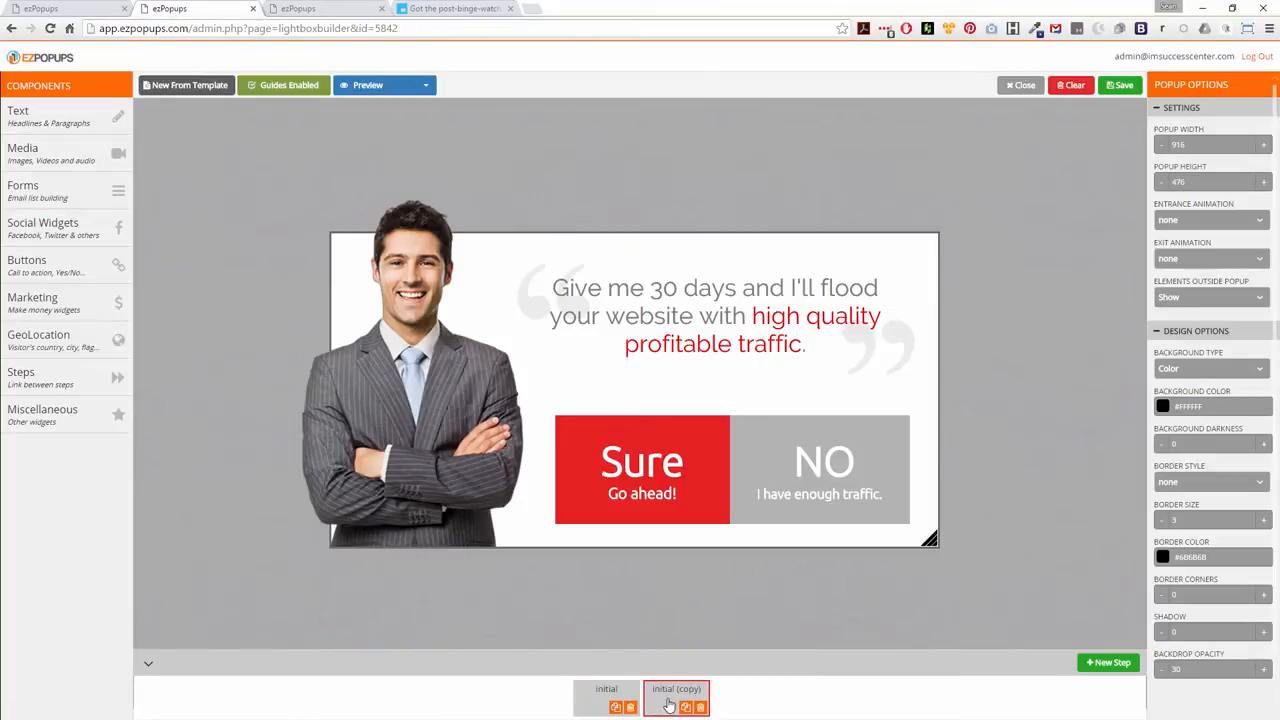
pyautogui.click(607, 700)
pyautogui.click(670, 698)
# Delete the red "Sure" and grey "NO" buttons from the copied step
pyautogui.click(652, 462)
pyautogui.rightClick(665, 478)
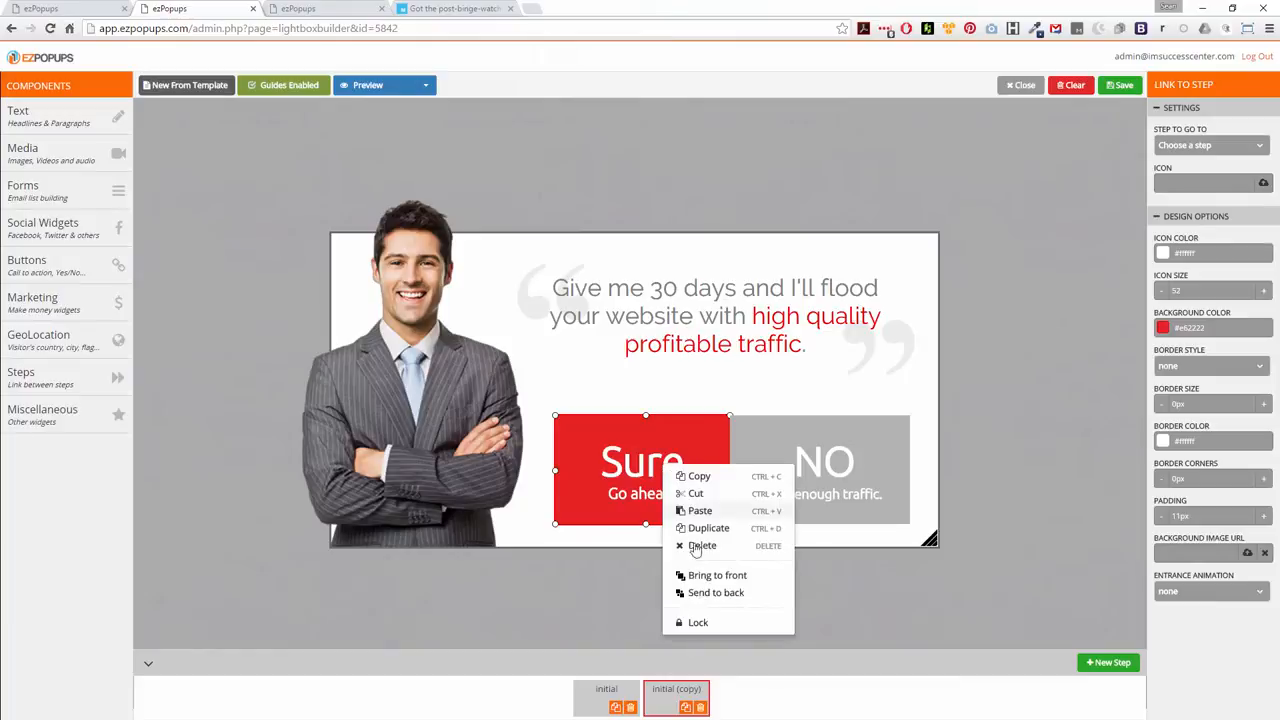
pyautogui.click(703, 546)
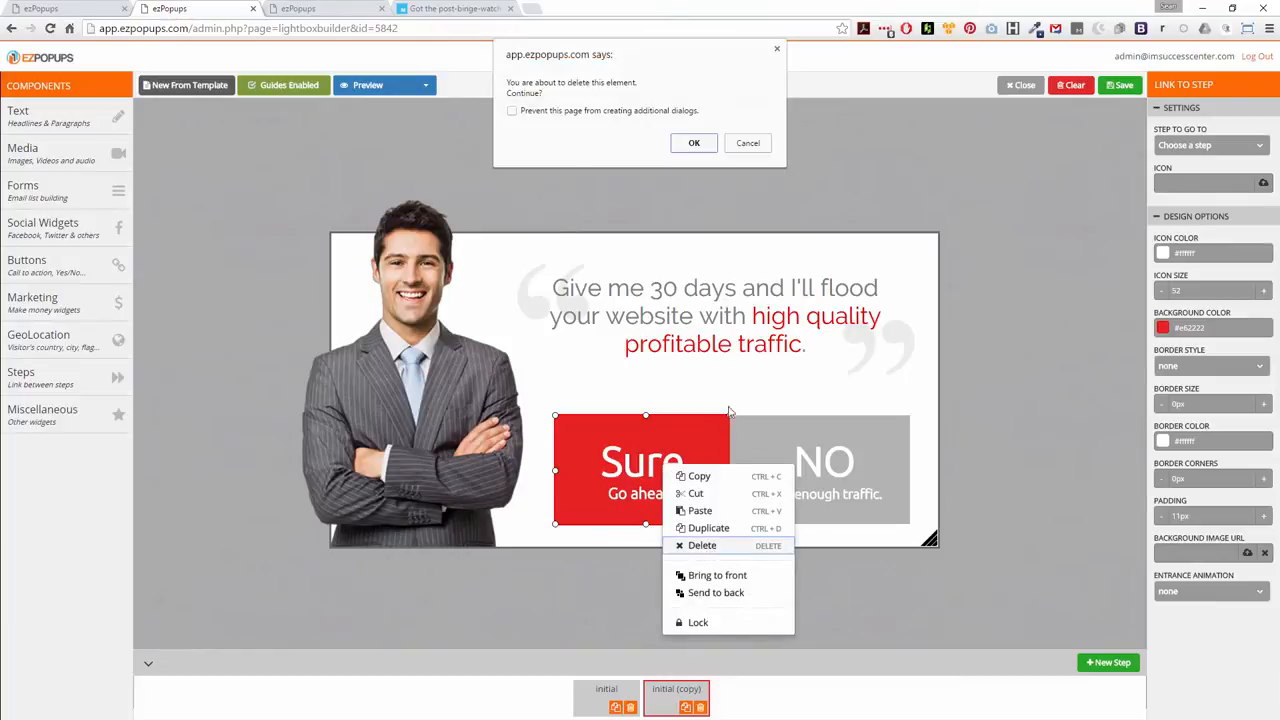
pyautogui.click(693, 142)
pyautogui.rightClick(787, 441)
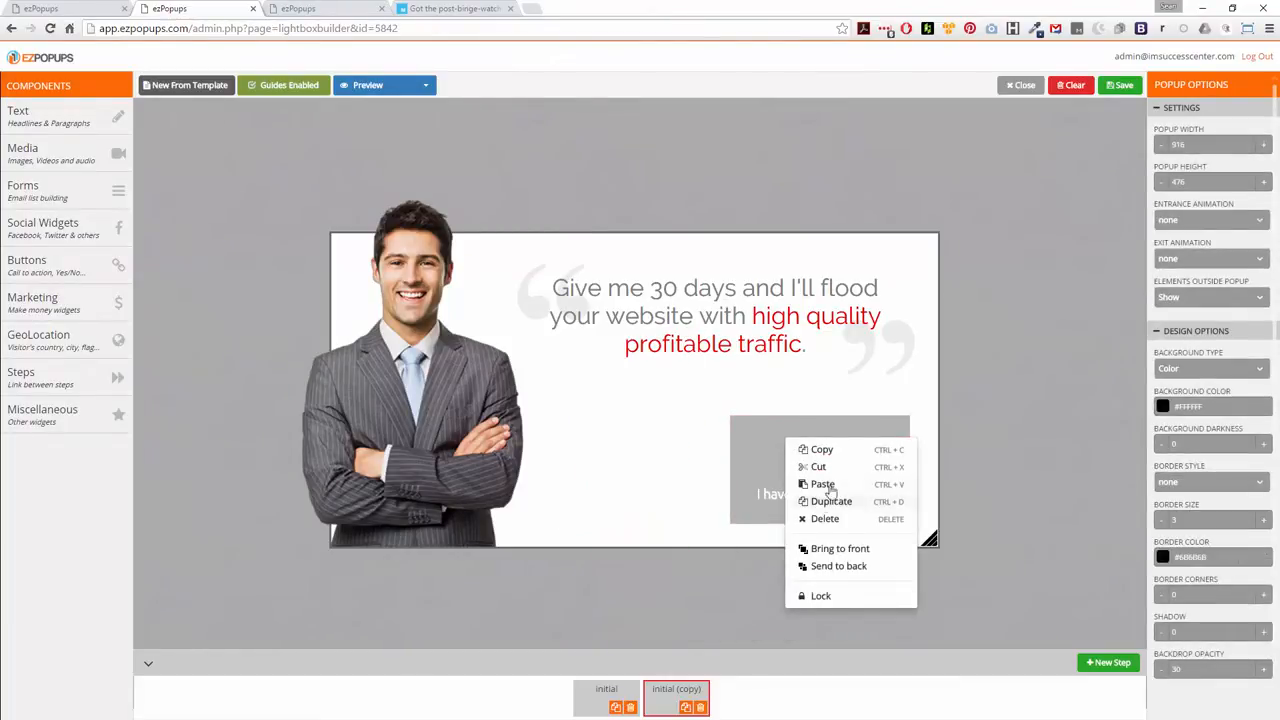
pyautogui.click(823, 518)
pyautogui.click(698, 152)
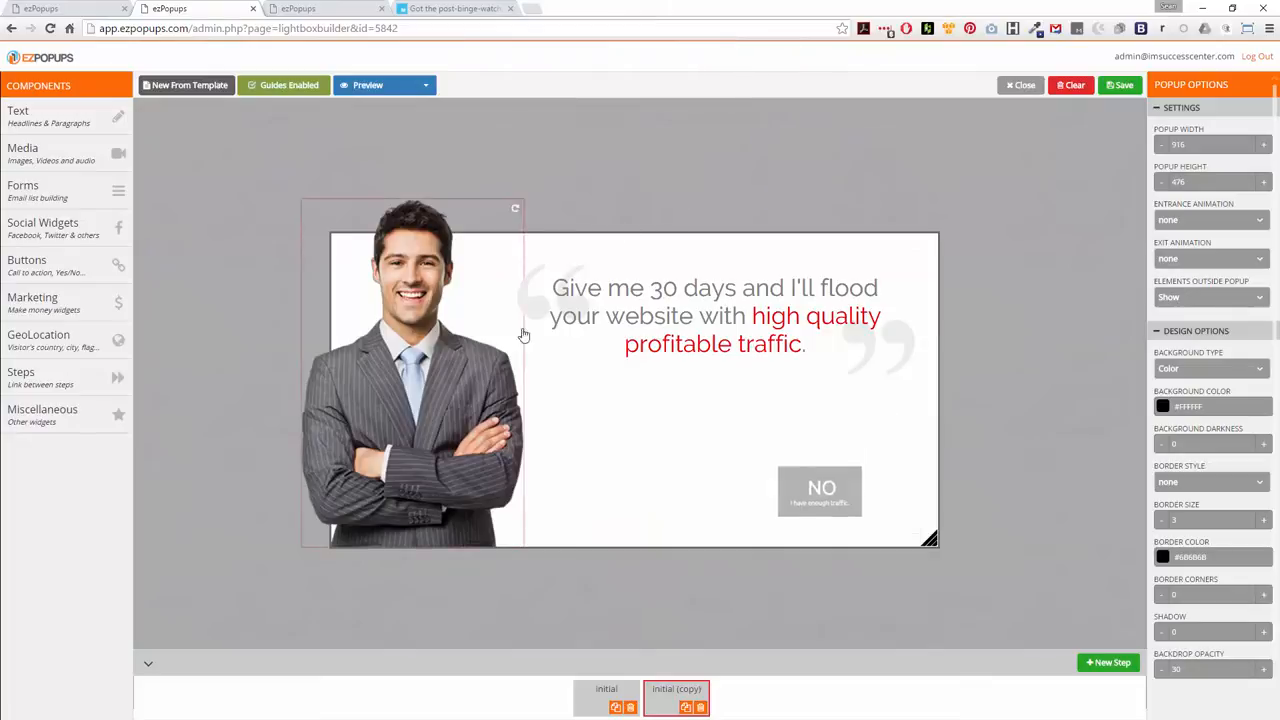
# Add a horizontal Name & Email Optin - HTML form below the headline, narrowed to fit inside the popup beside the man's image
pyautogui.moveTo(52, 125)
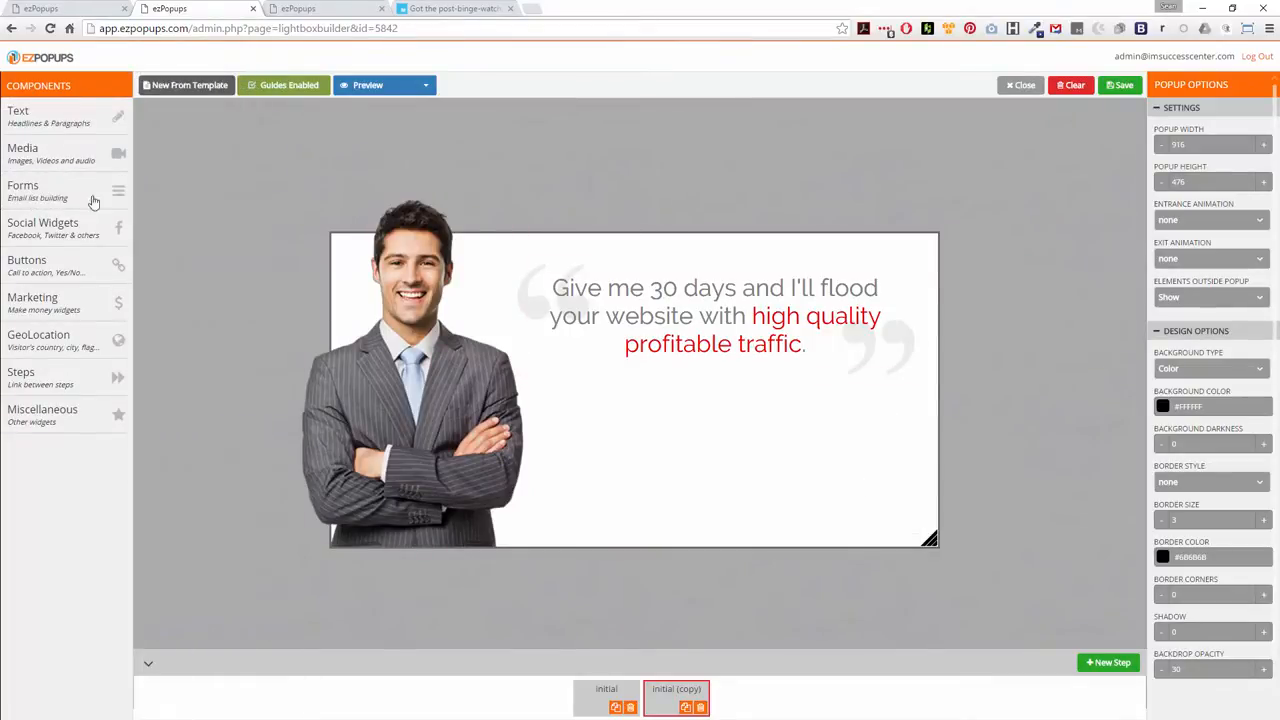
pyautogui.moveTo(66, 204)
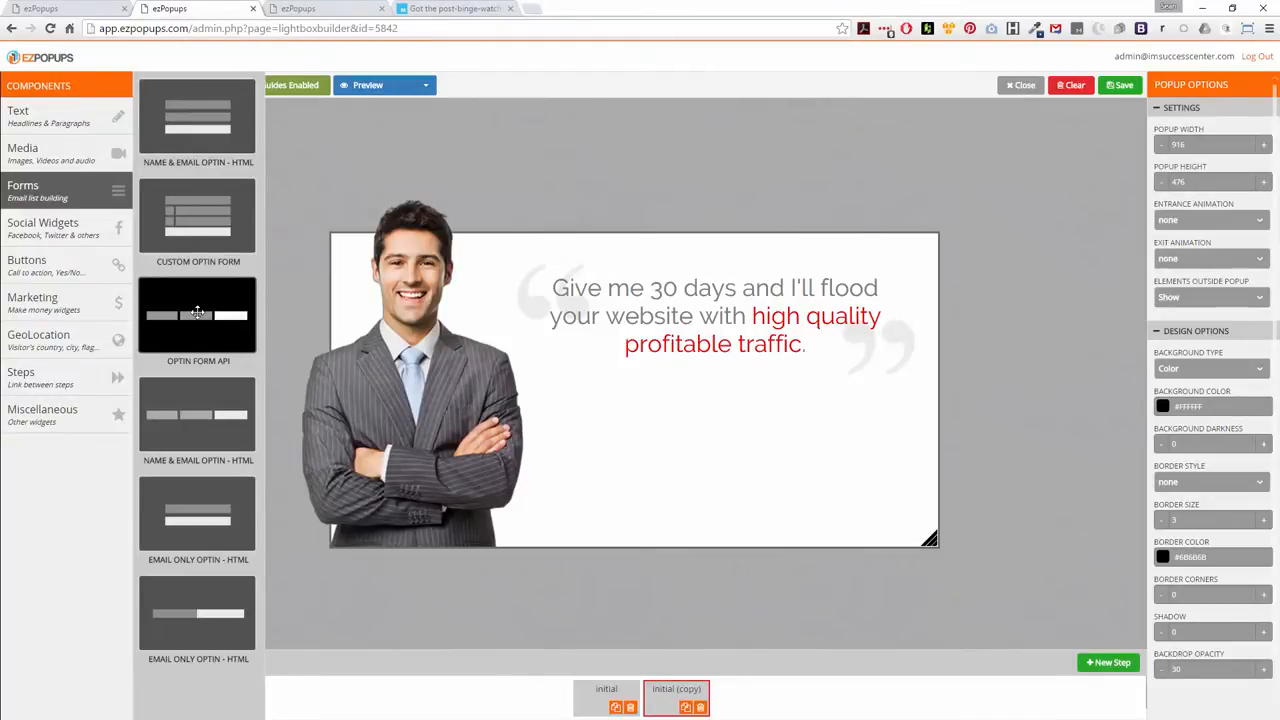
pyautogui.moveTo(212, 414); pyautogui.dragTo(665, 461)
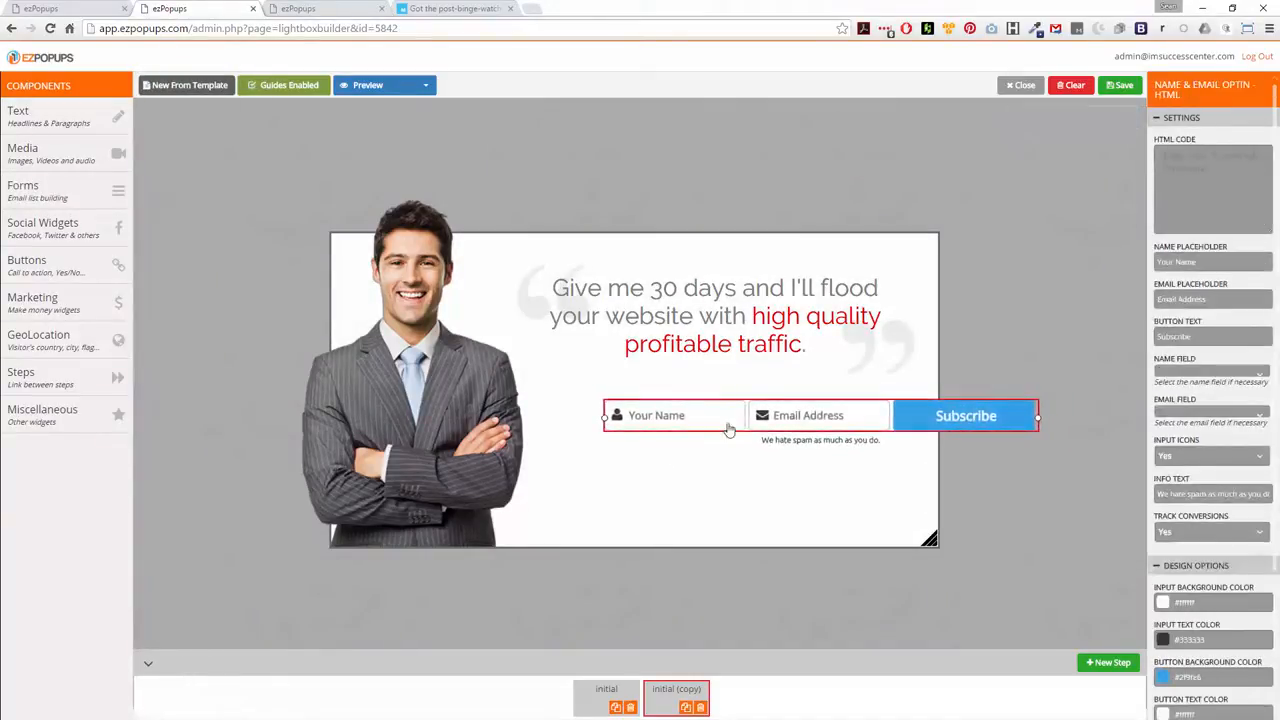
pyautogui.moveTo(729, 428); pyautogui.dragTo(663, 483)
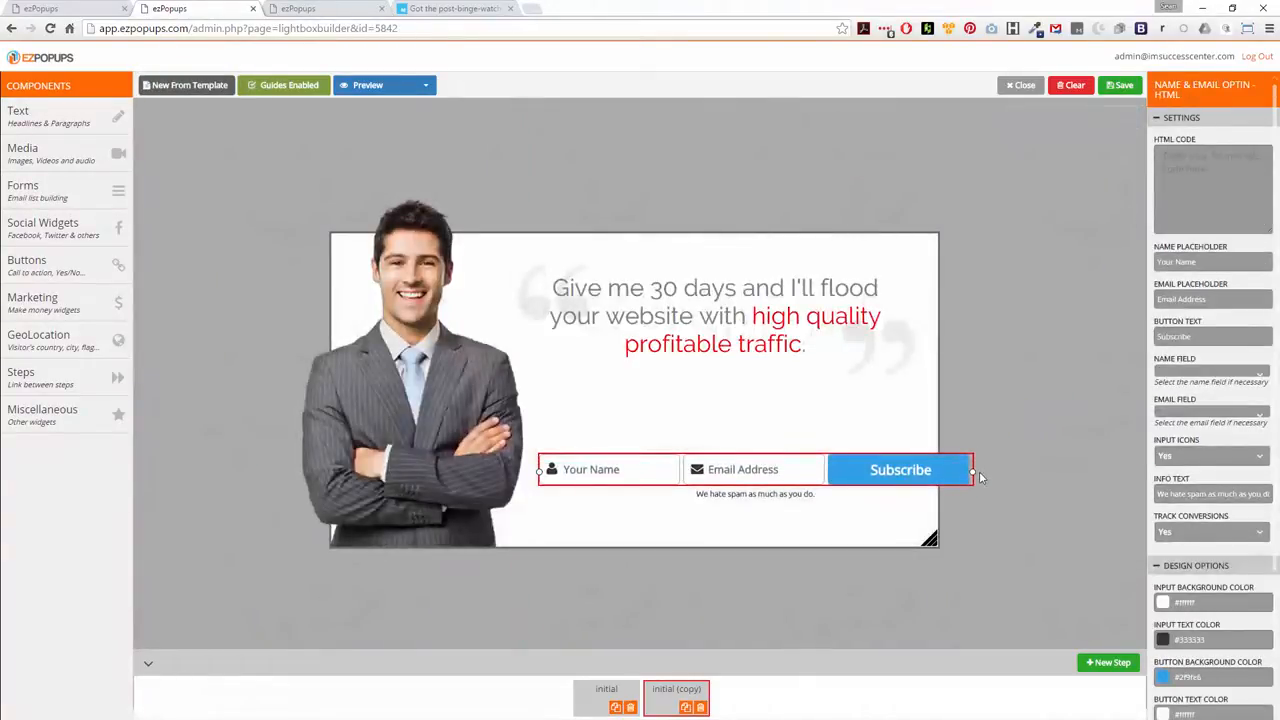
pyautogui.moveTo(974, 472); pyautogui.dragTo(918, 472)
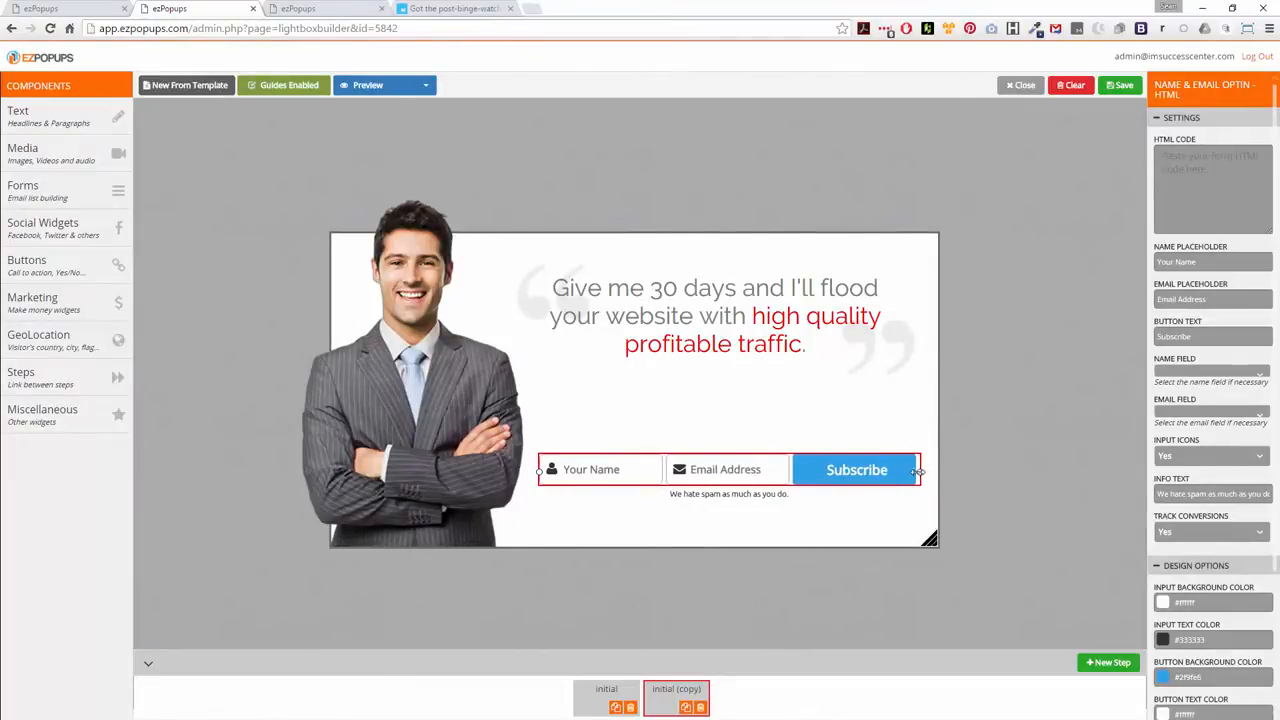
pyautogui.moveTo(724, 477)
pyautogui.mouseDown()
pyautogui.moveTo(754, 449)
pyautogui.moveTo(704, 487)
pyautogui.moveTo(723, 453)
pyautogui.mouseUp()
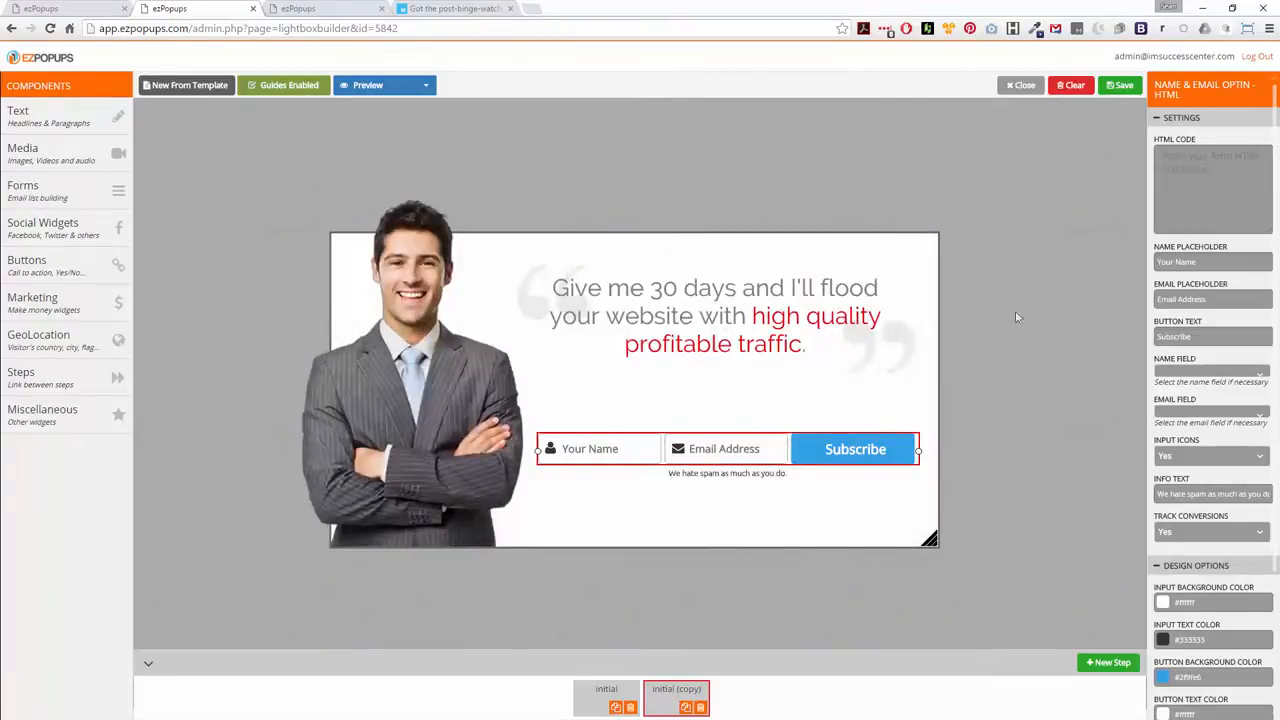
pyautogui.click(1182, 193)
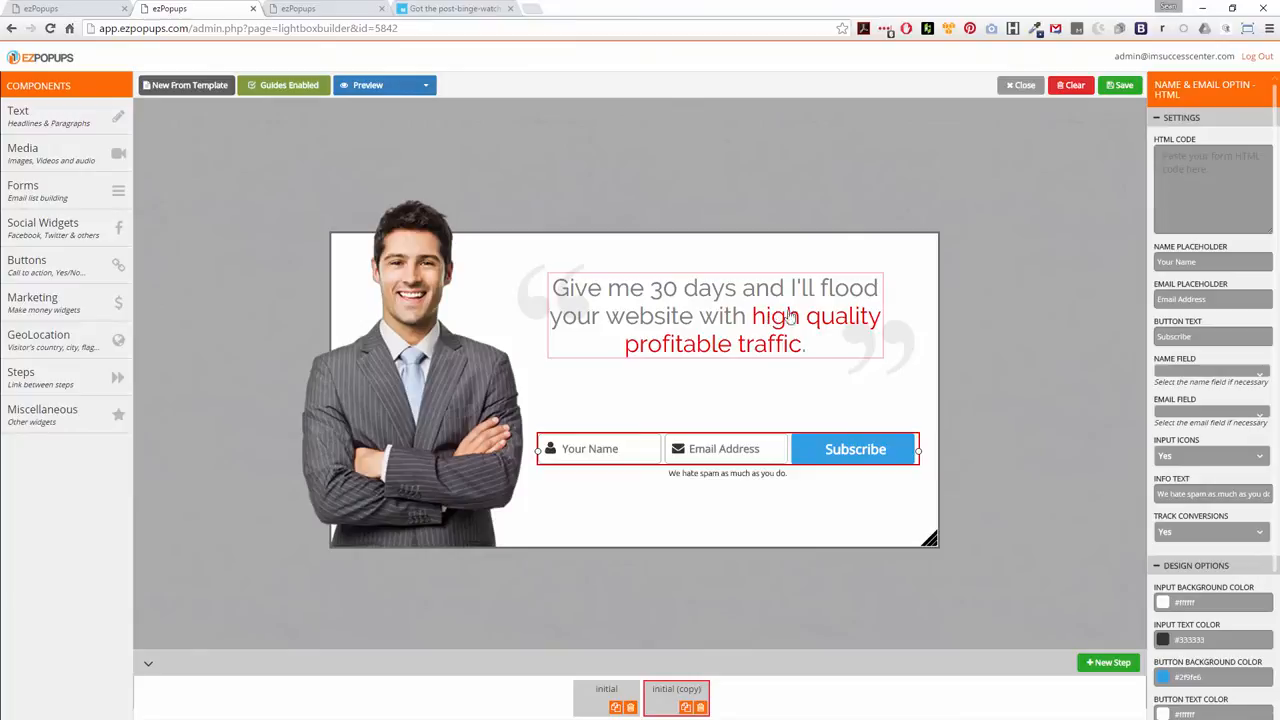
# Copy the dark blue hex code 2a4b80 from the browser's page color picker
pyautogui.click(774, 322)
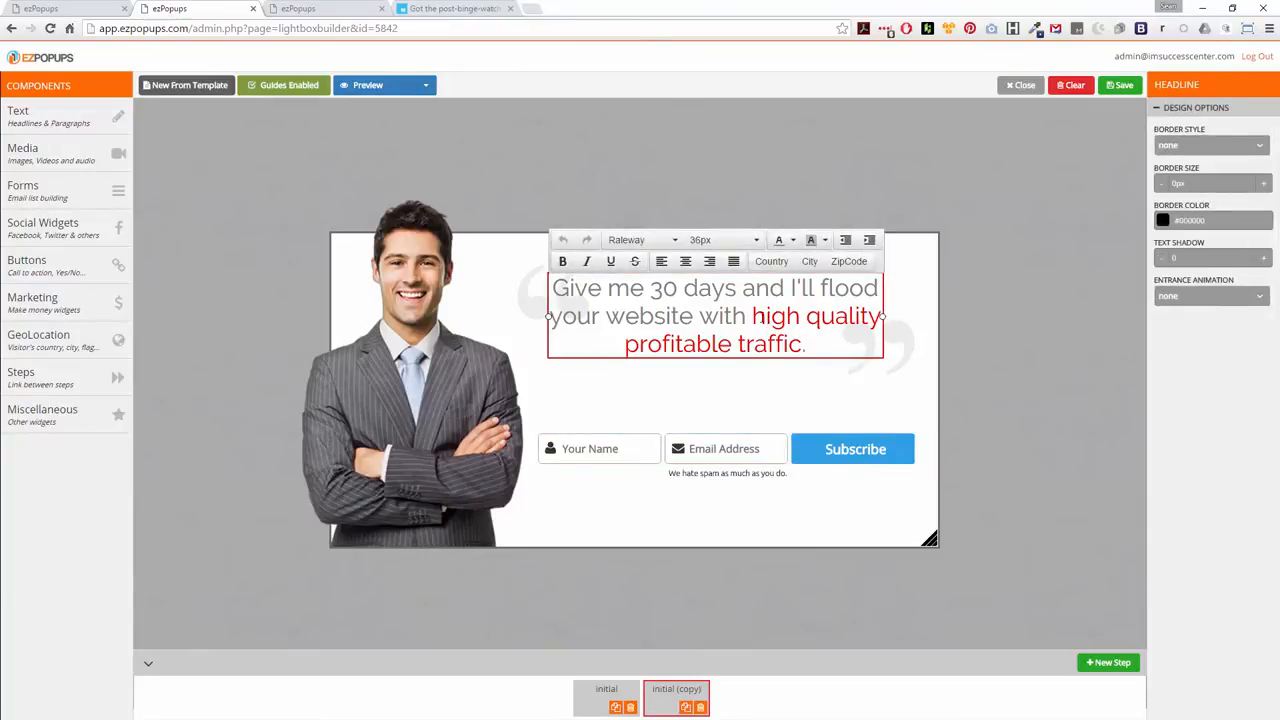
pyautogui.click(1036, 30)
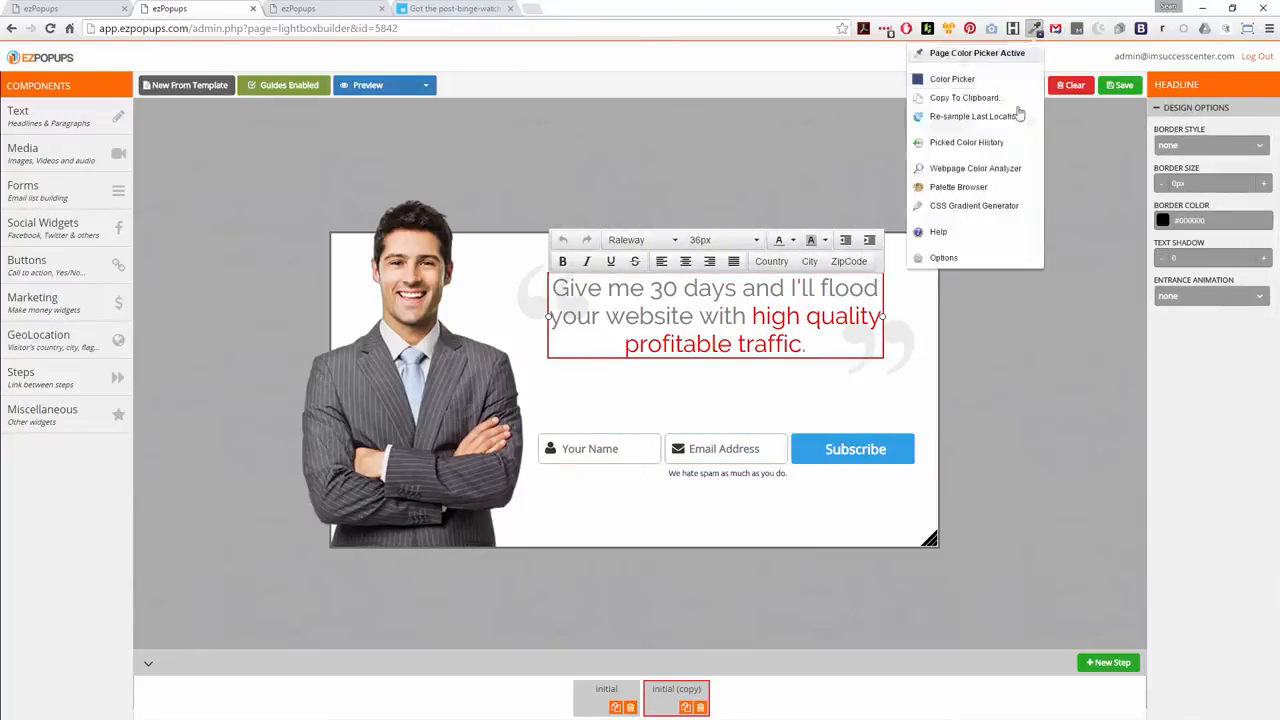
pyautogui.click(957, 141)
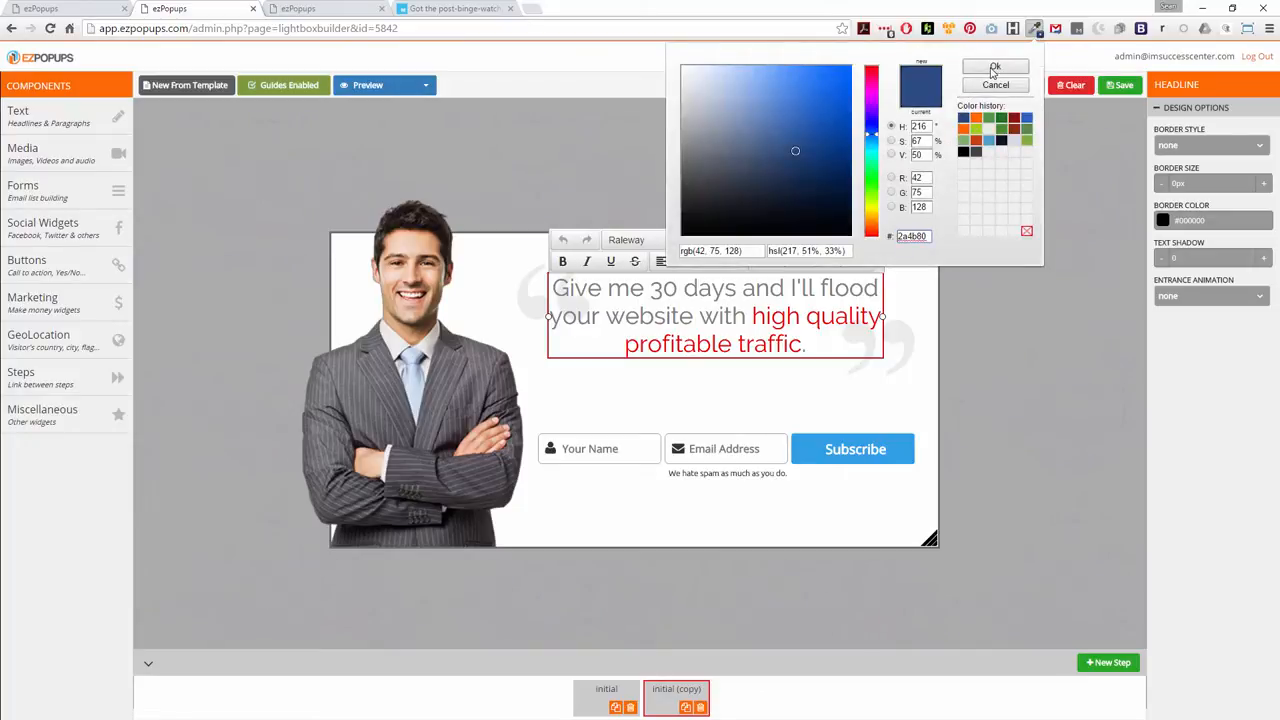
pyautogui.click(993, 86)
# Recolor "high quality profitable traffic" in the copied step's headline with the custom text color 2a4b80
pyautogui.click(776, 341)
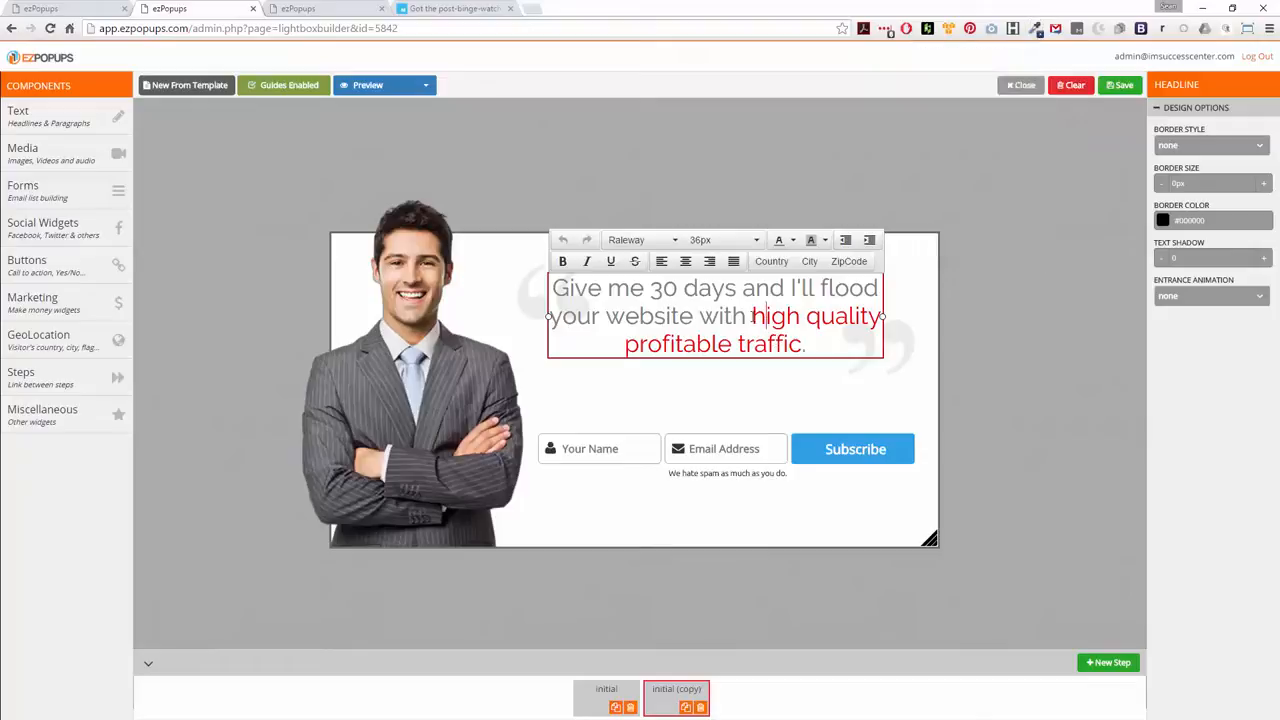
pyautogui.moveTo(752, 316); pyautogui.dragTo(803, 345)
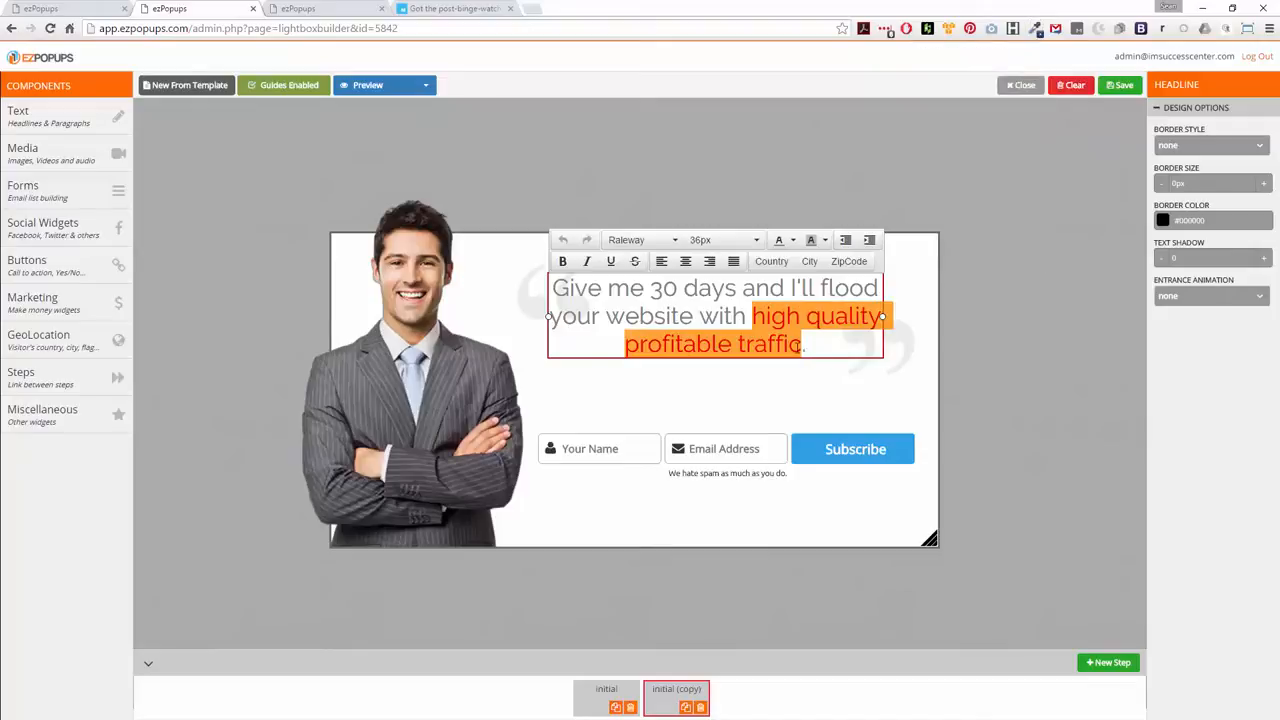
pyautogui.click(792, 240)
pyautogui.click(792, 332)
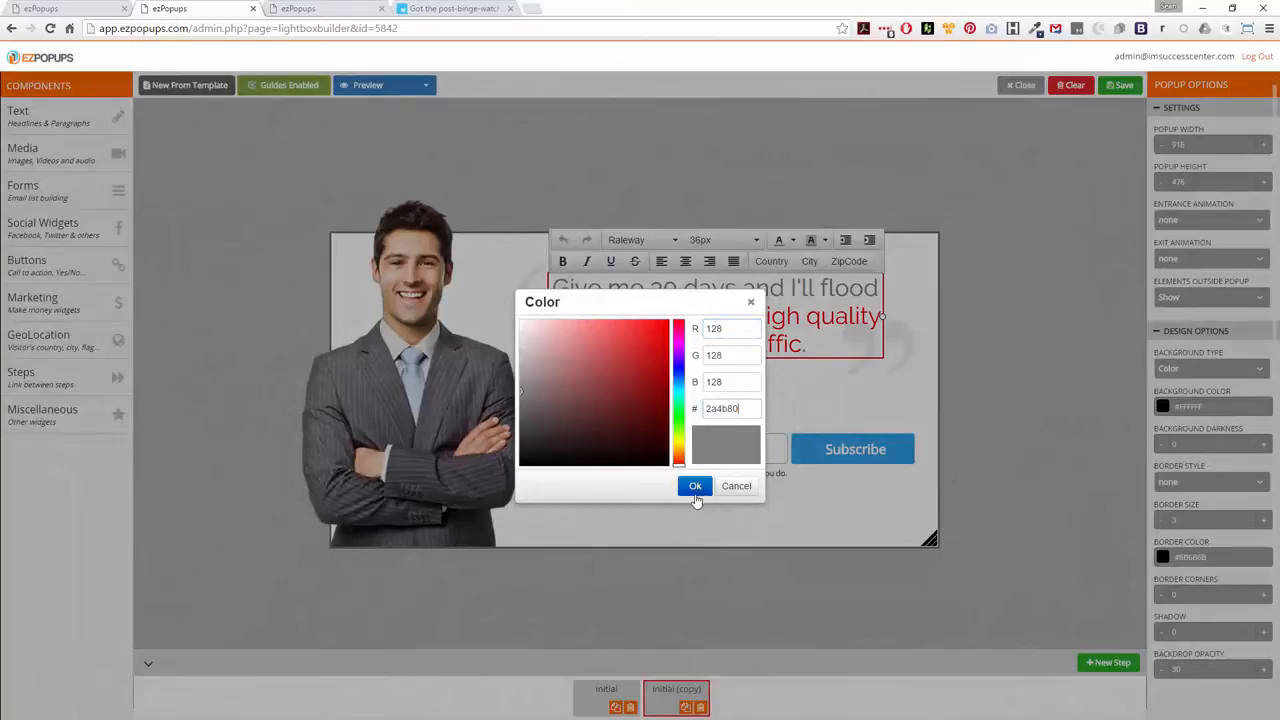
pyautogui.click(695, 485)
pyautogui.click(810, 402)
# Make the phrase "high quality profitable traffic" bold in the copied step's headline
pyautogui.click(806, 344)
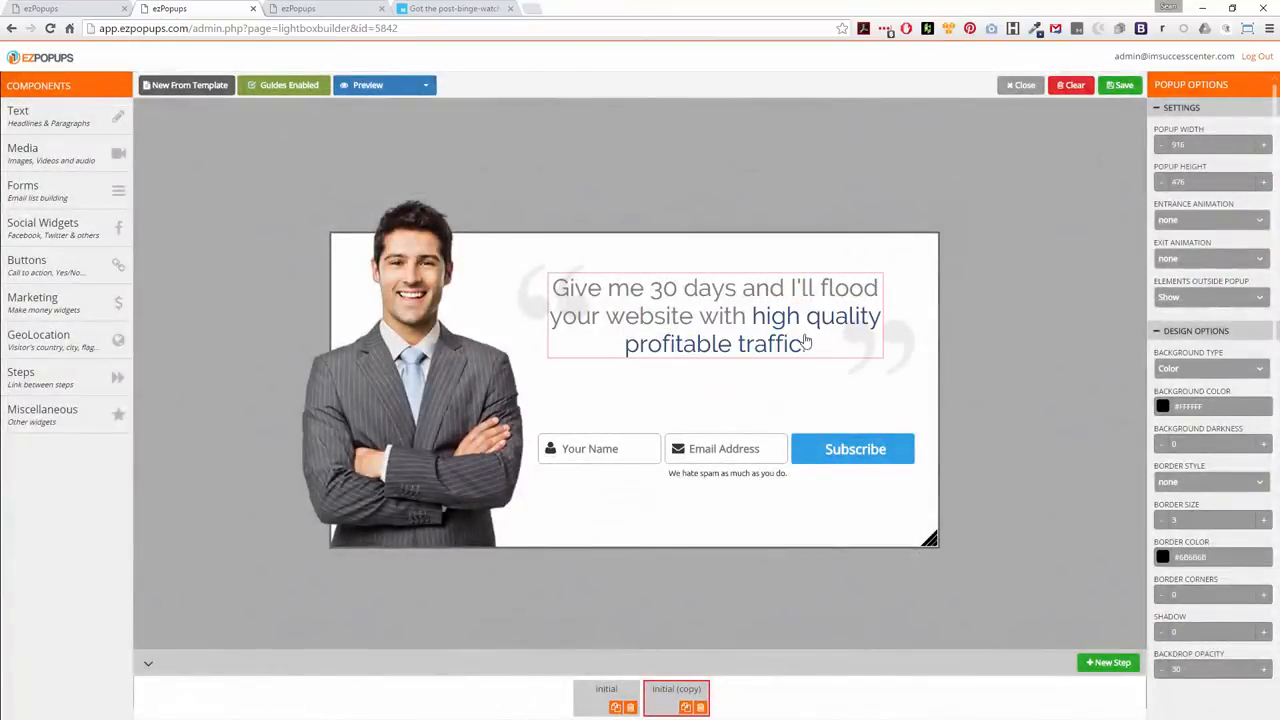
pyautogui.moveTo(752, 316); pyautogui.dragTo(801, 344)
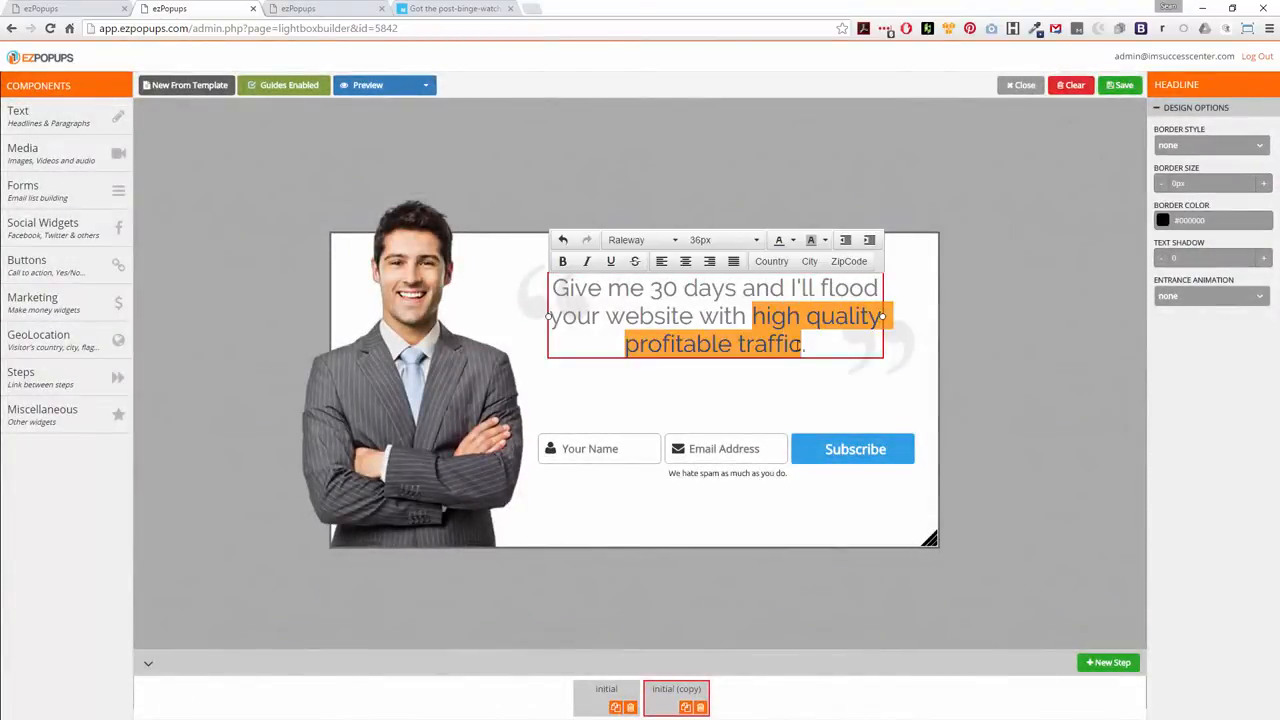
pyautogui.click(562, 262)
pyautogui.click(699, 401)
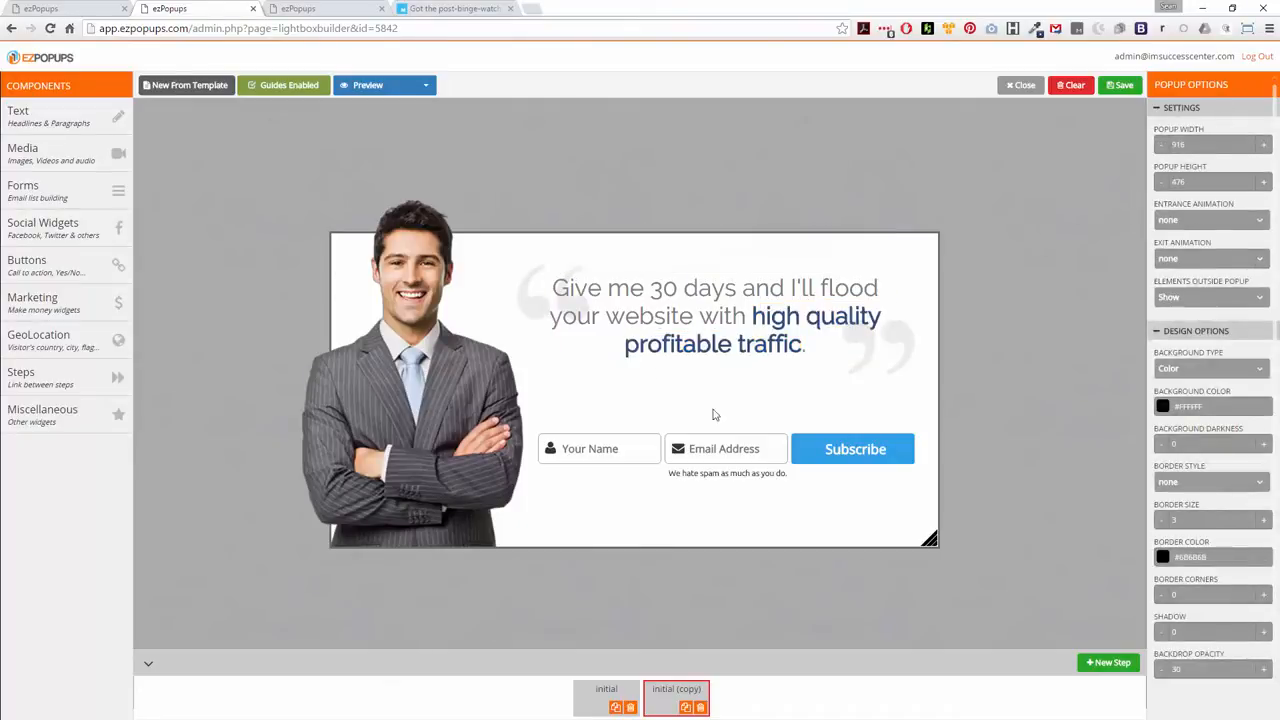
# Set the opt-in form's button background color to #2a4b80
pyautogui.click(840, 468)
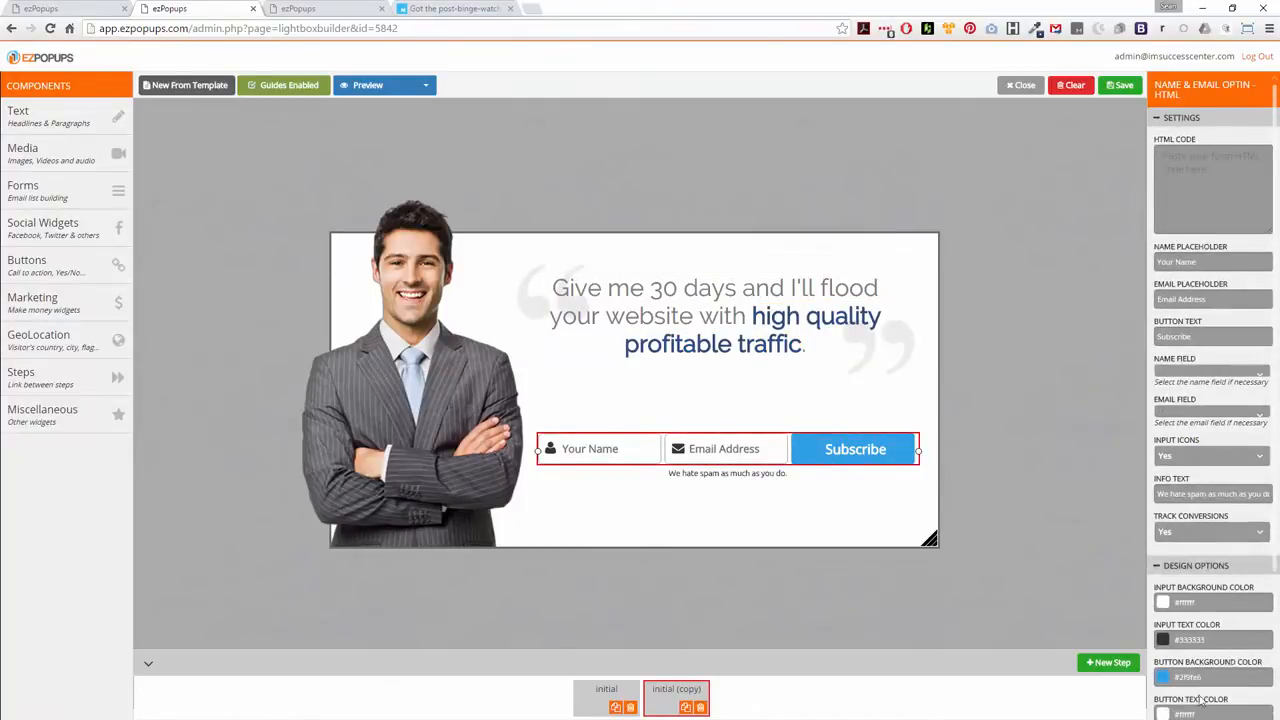
pyautogui.tripleClick(1194, 677)
pyautogui.write('#2a4b80')
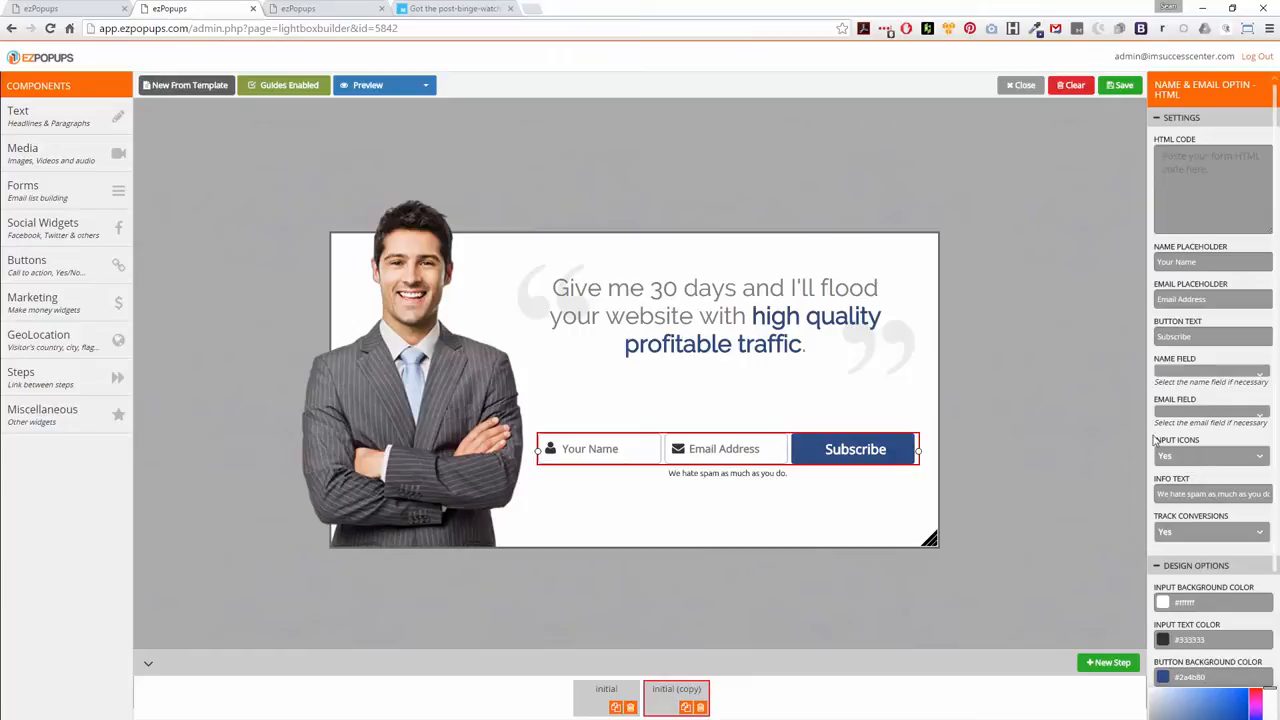
# Change the opt-in form's button text to "Get Access Now"
pyautogui.click(1172, 336)
pyautogui.write('Get')
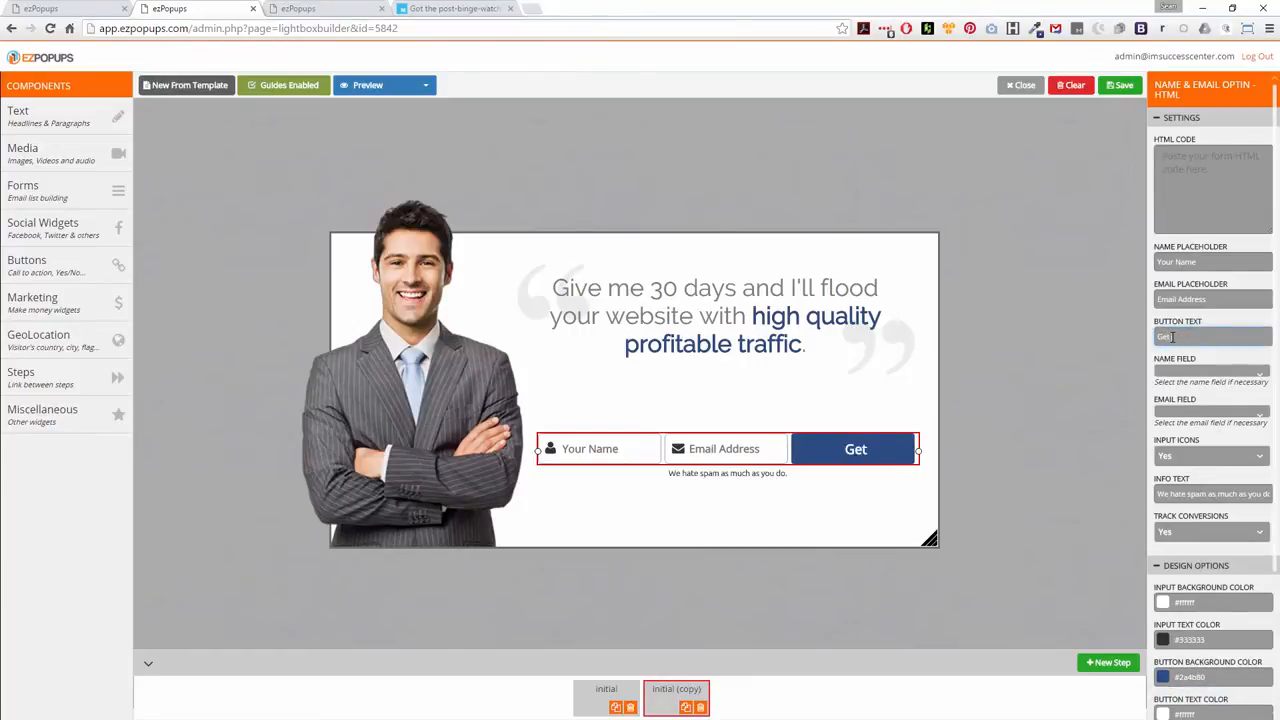
pyautogui.write(' Access Now')
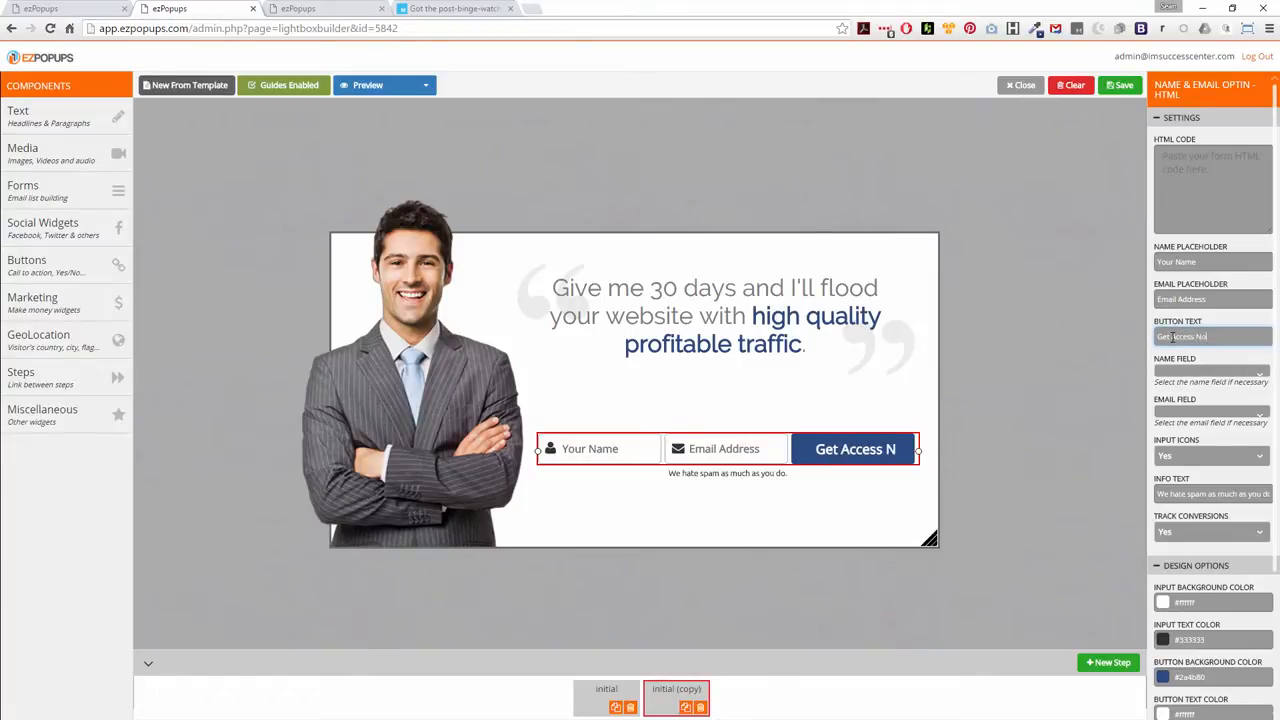
pyautogui.click(1000, 449)
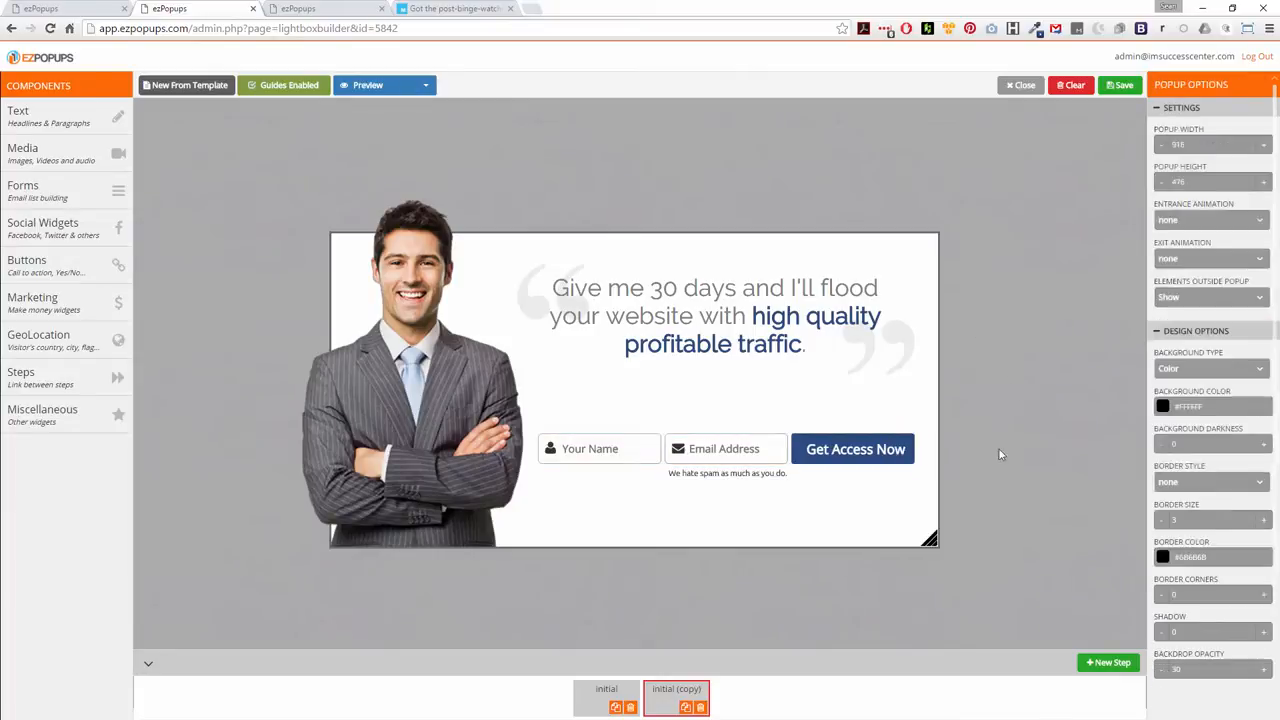
# Add a Headline element above the form fields reading "Enter your name and email now to download"
pyautogui.moveTo(35, 128)
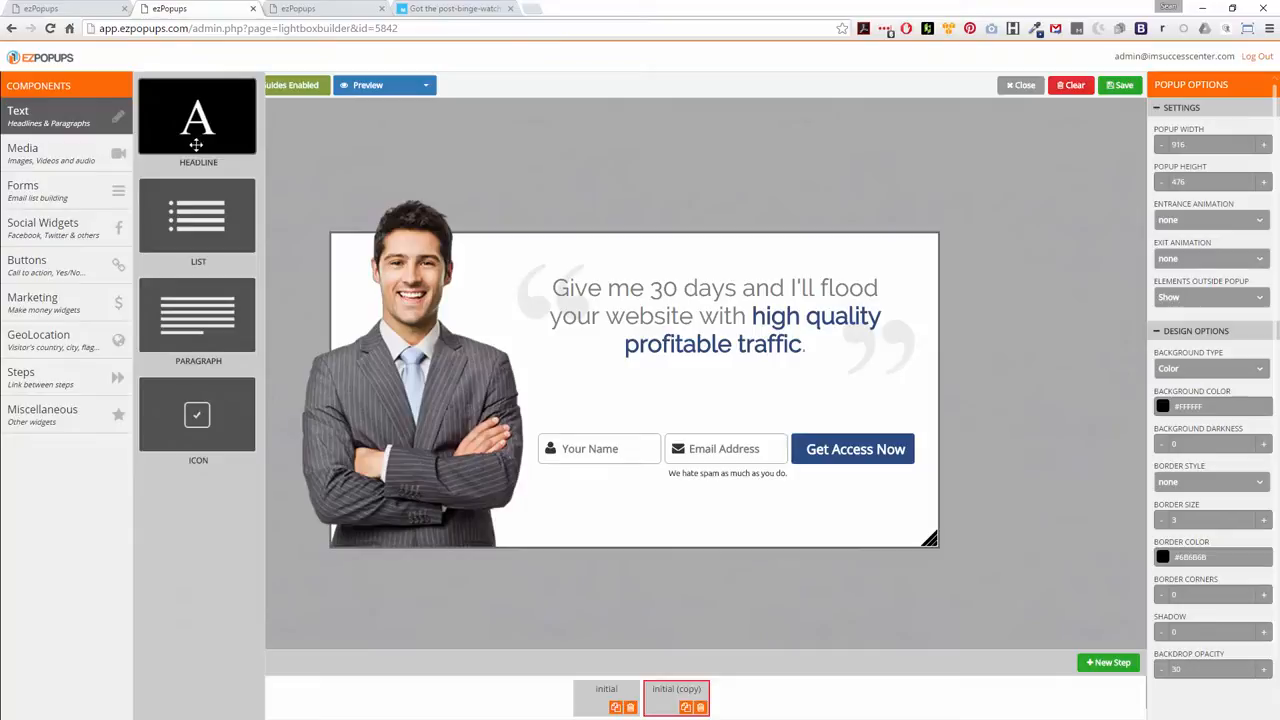
pyautogui.moveTo(196, 145); pyautogui.dragTo(620, 418)
pyautogui.doubleClick(630, 401)
pyautogui.write('Enter your ')
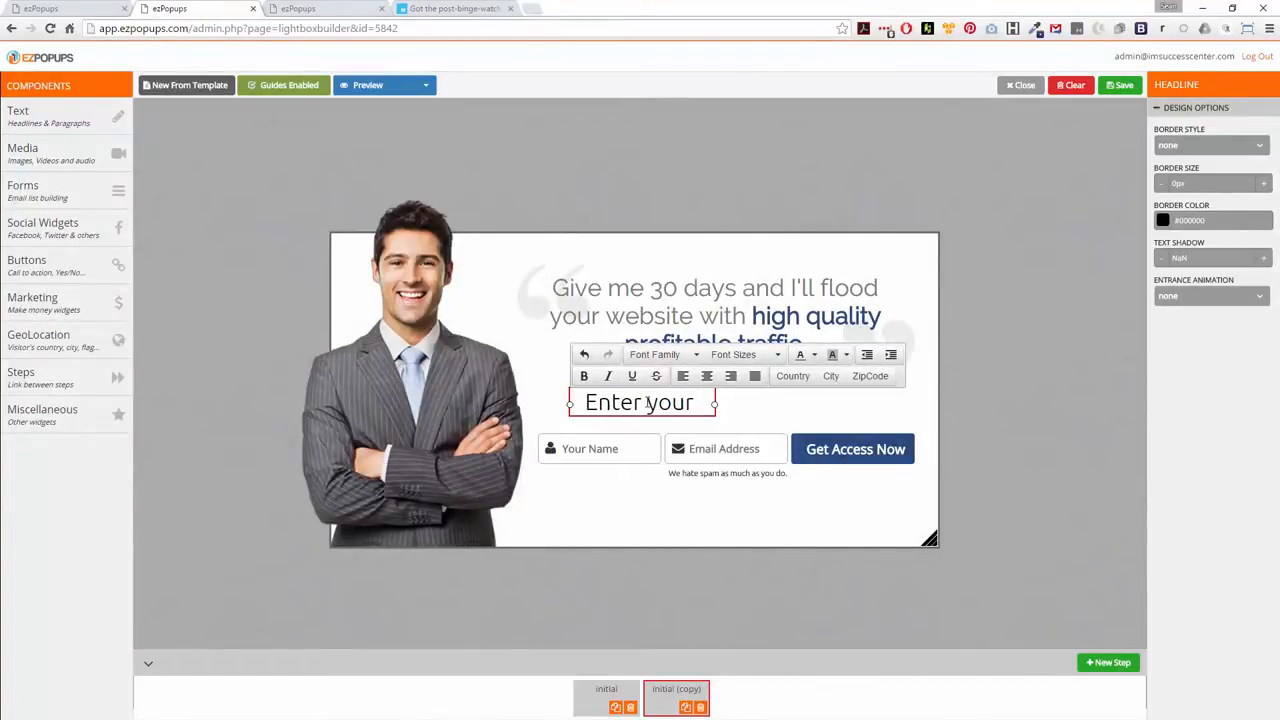
pyautogui.write('name and em')
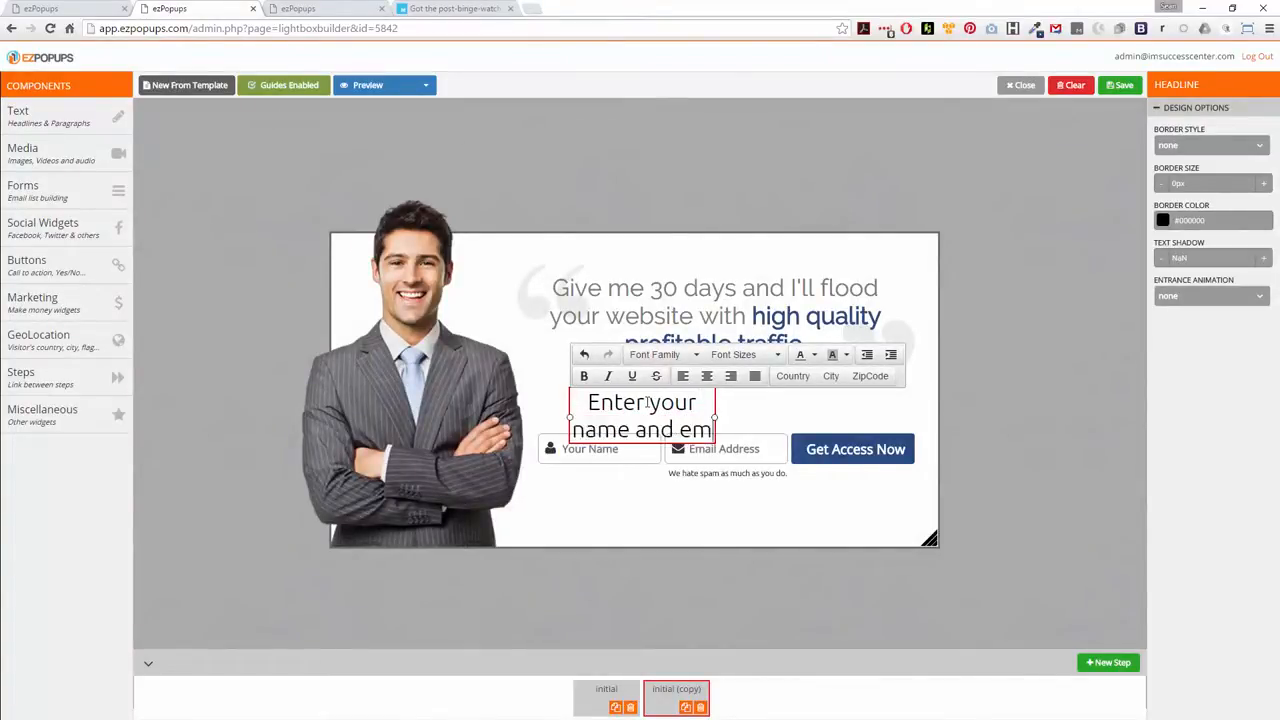
pyautogui.write('ail now')
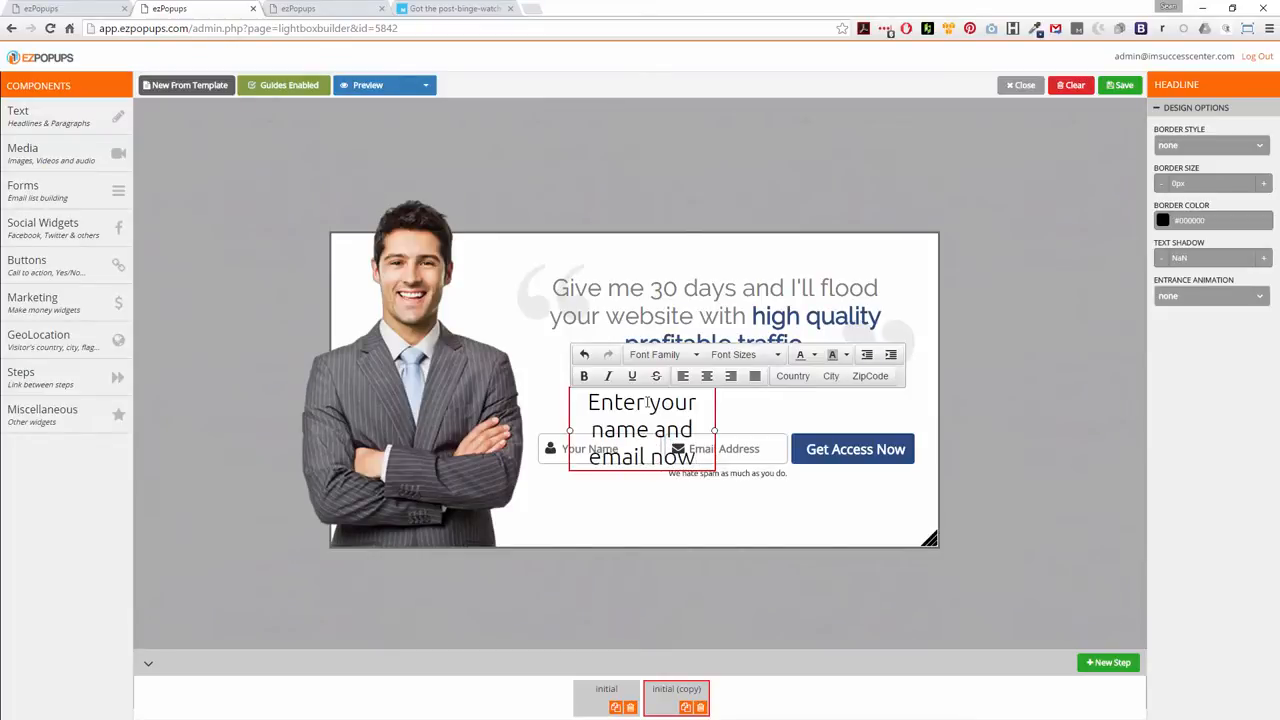
pyautogui.write(' to d')
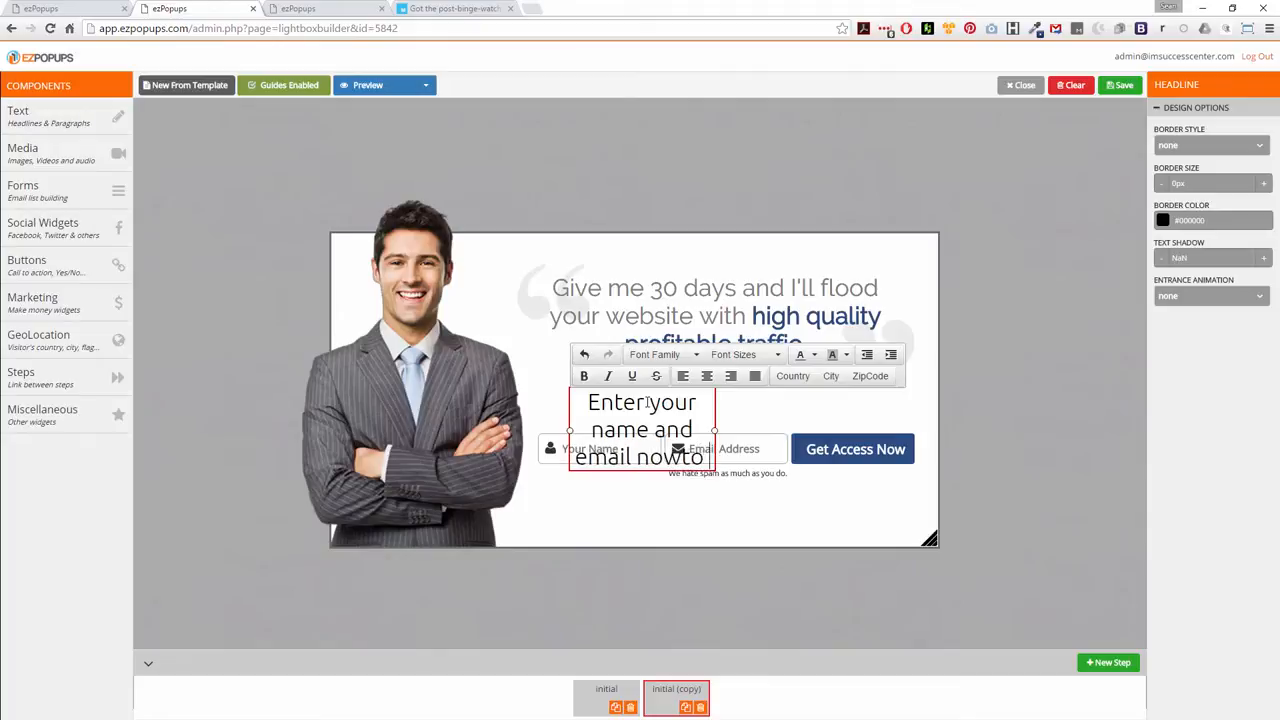
pyautogui.write('ownload')
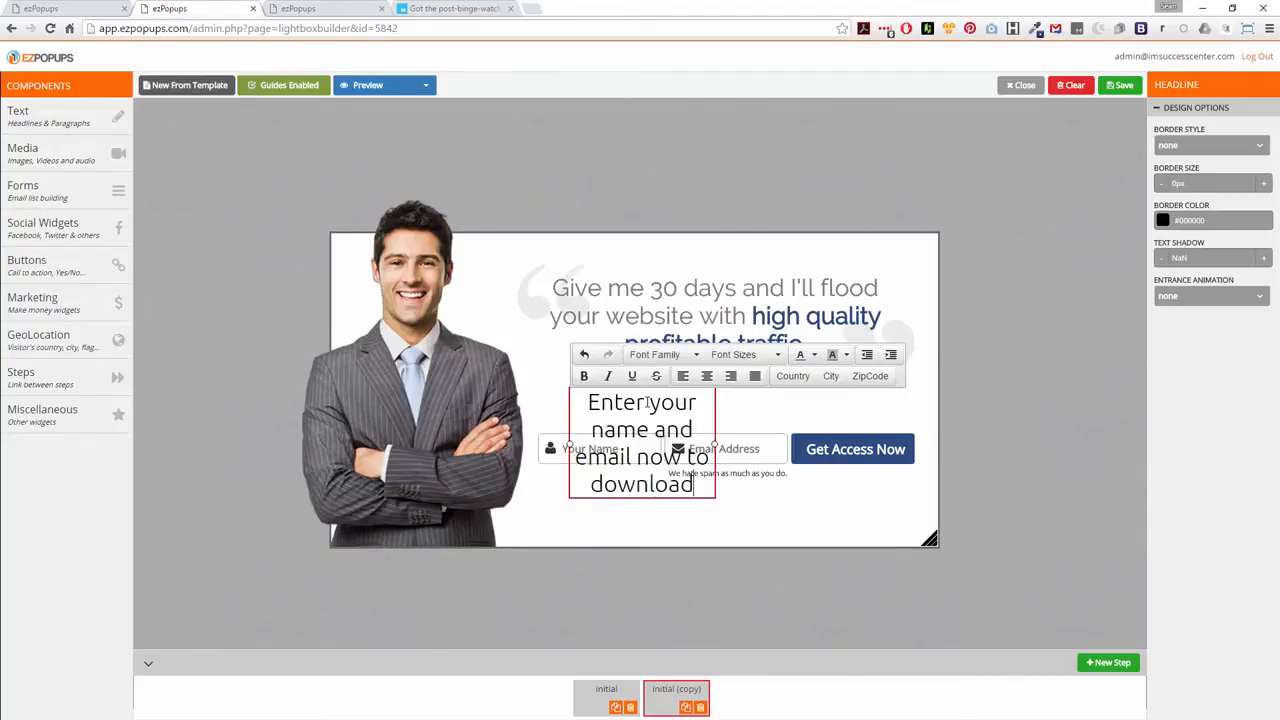
# Widen the new headline to about the main headline's width and move it up between that headline and the form
pyautogui.moveTo(714, 444); pyautogui.dragTo(876, 443)
pyautogui.click(876, 443)
pyautogui.click(707, 428)
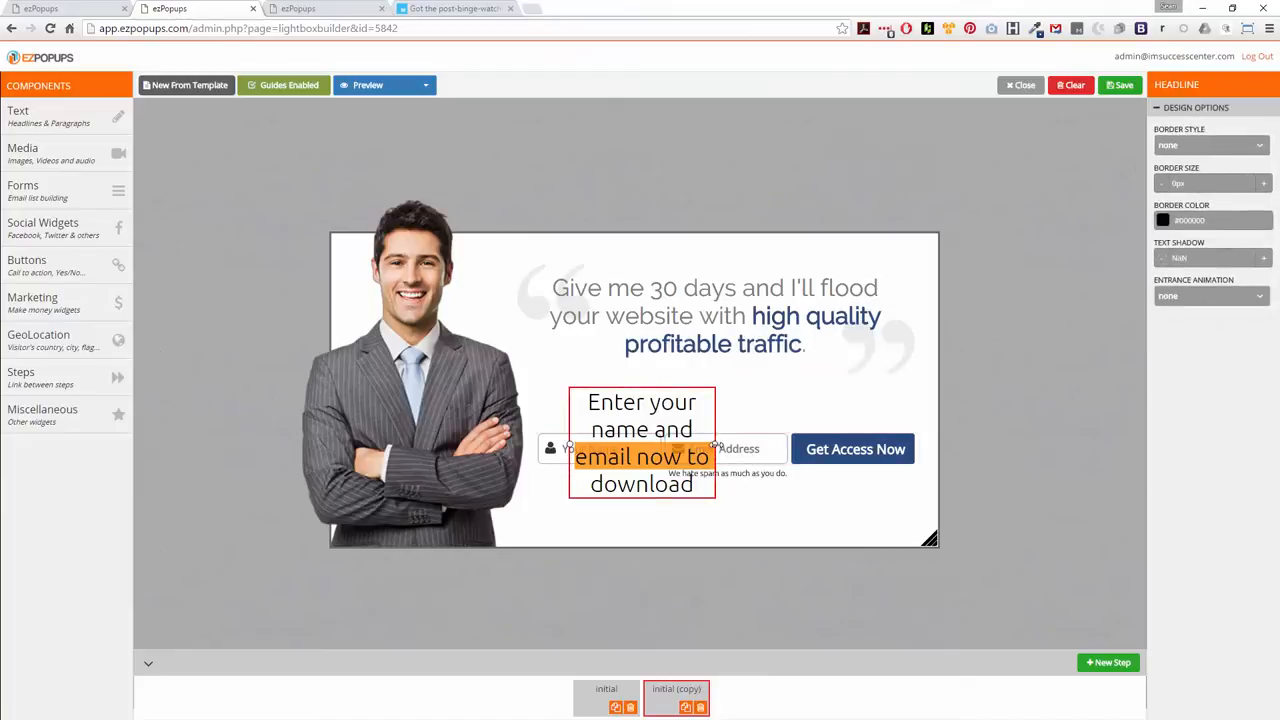
pyautogui.moveTo(735, 446); pyautogui.dragTo(890, 420)
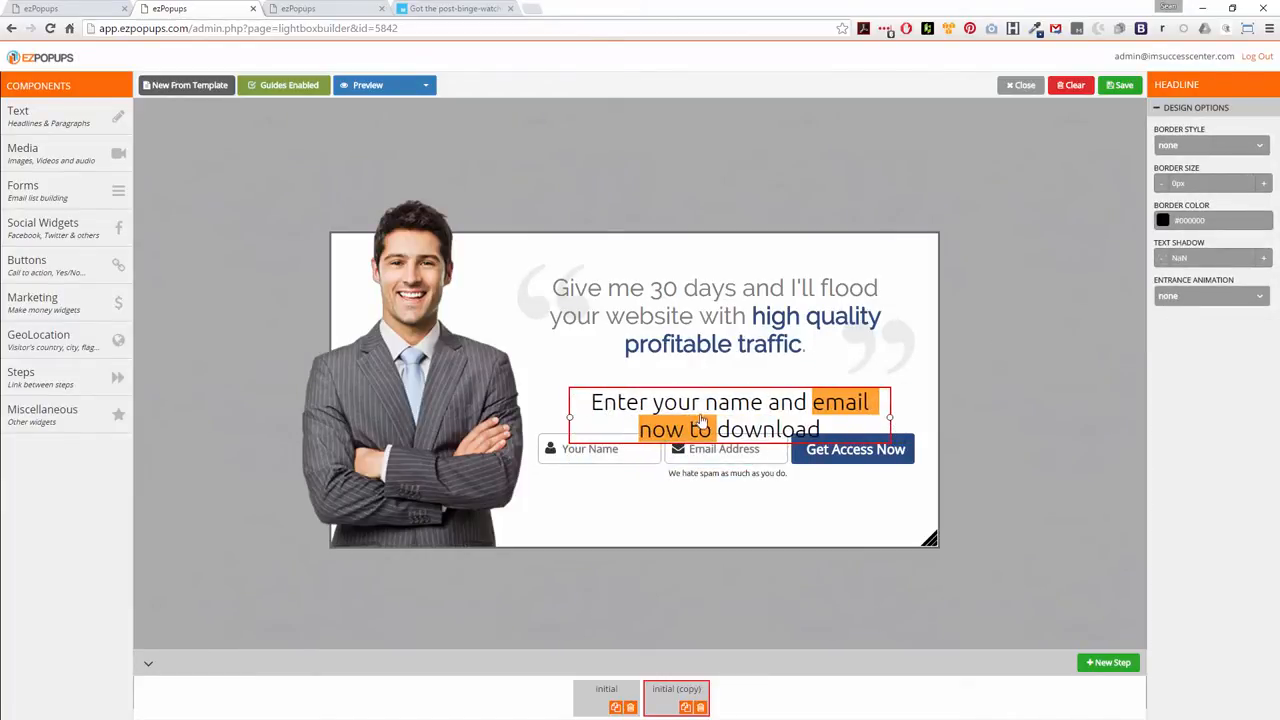
pyautogui.moveTo(678, 402); pyautogui.dragTo(671, 381)
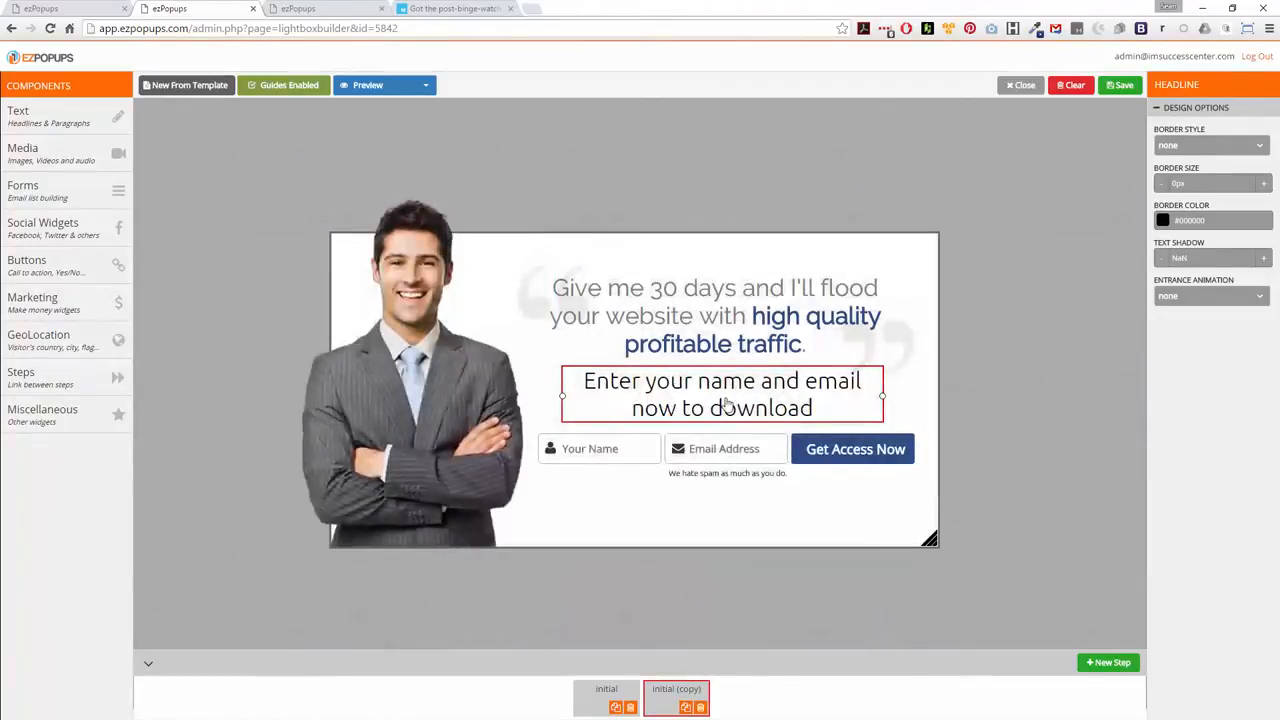
# Set the "Enter your name and email now to download" text to 20px and move it down to just above the form
pyautogui.tripleClick(729, 402)
pyautogui.click(740, 335)
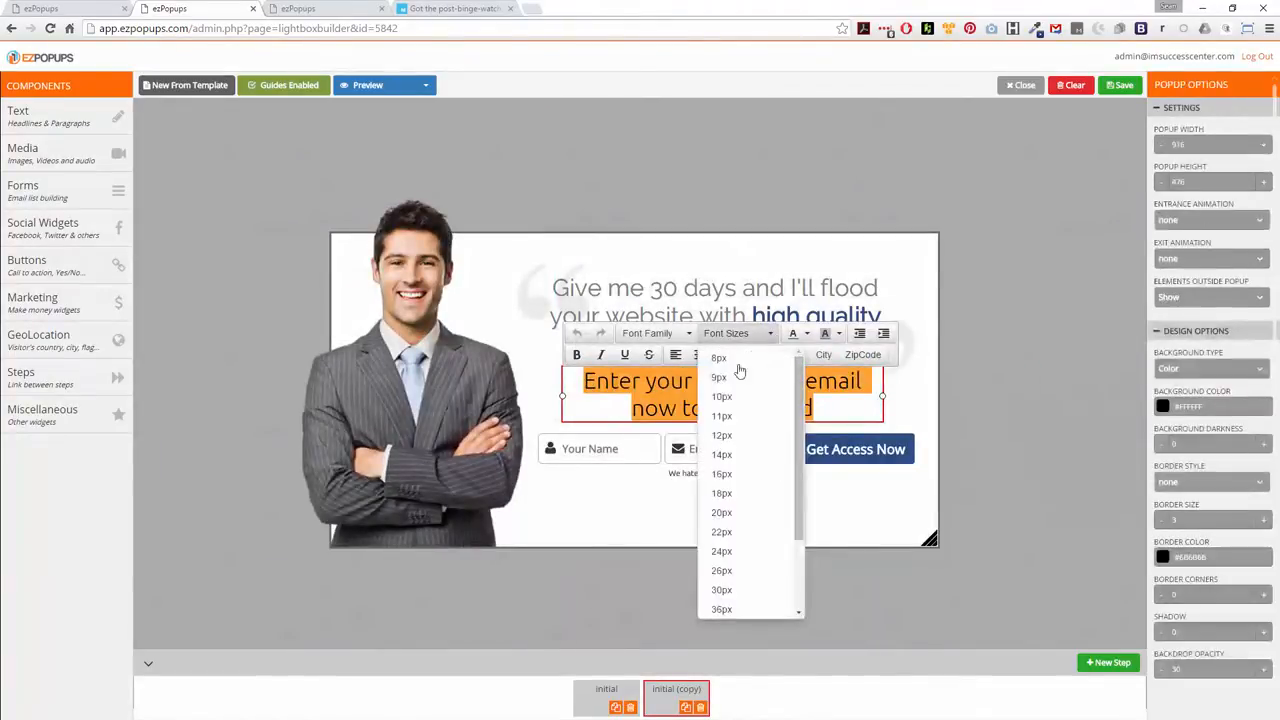
pyautogui.click(740, 456)
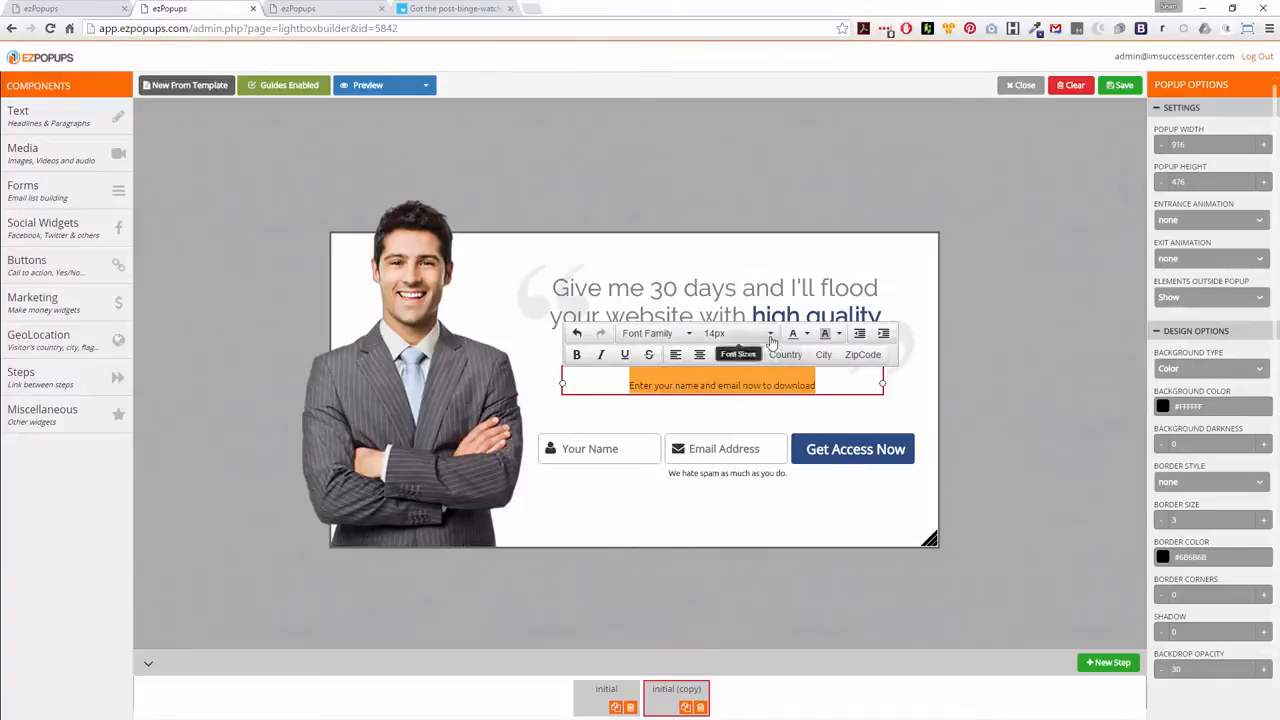
pyautogui.click(735, 334)
pyautogui.click(738, 513)
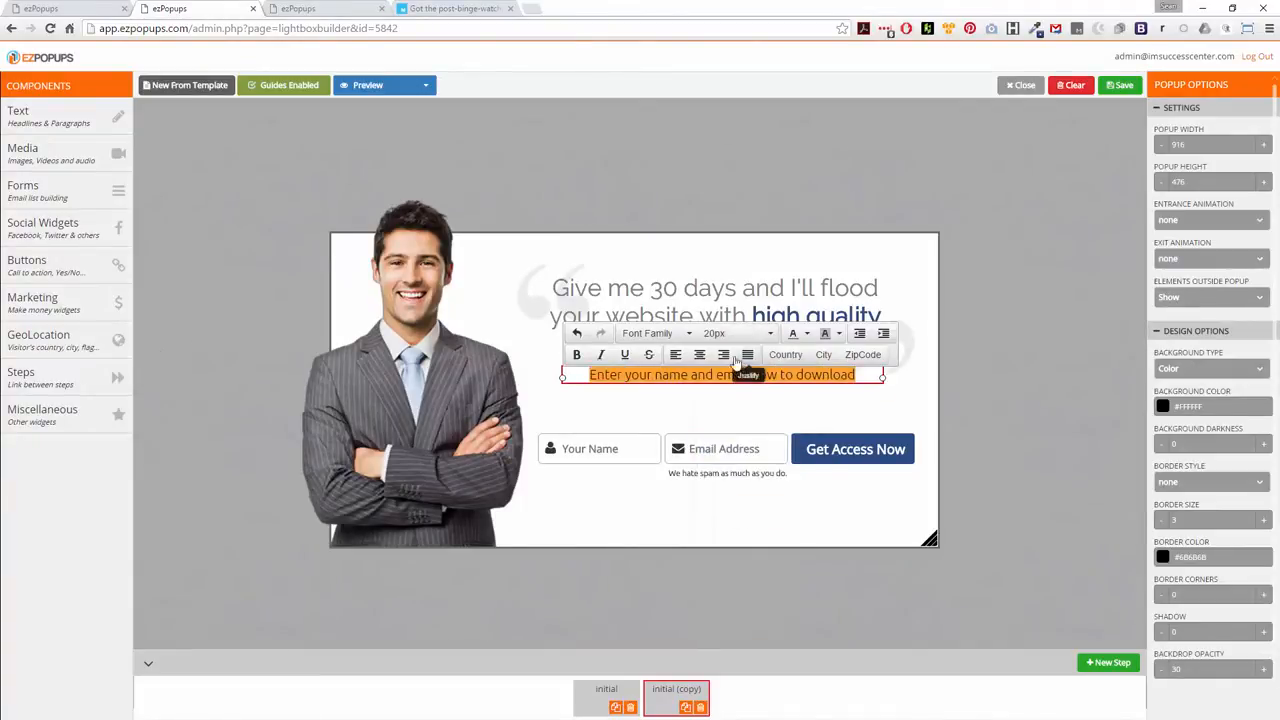
pyautogui.click(763, 409)
pyautogui.click(750, 376)
pyautogui.moveTo(724, 377); pyautogui.dragTo(729, 412)
pyautogui.click(737, 378)
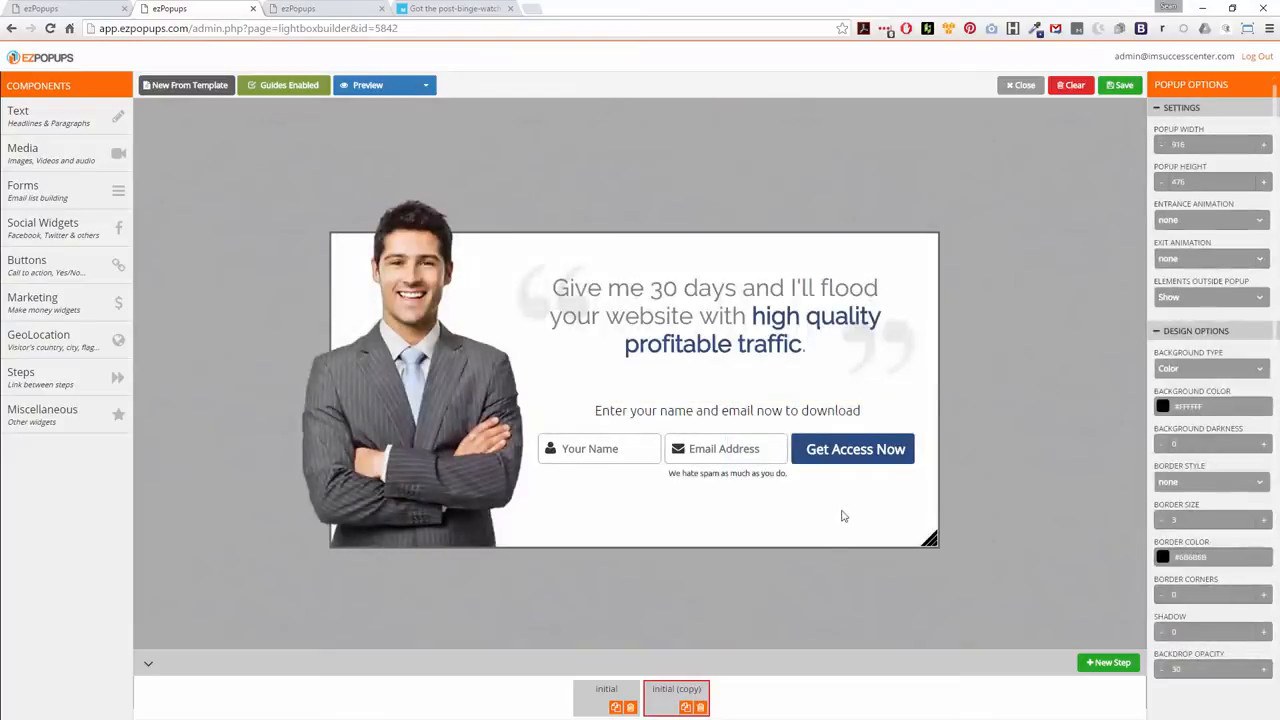
# Rename the "initial (copy)" step to "Optin"
pyautogui.rightClick(680, 692)
pyautogui.click(664, 695)
pyautogui.doubleClick(664, 695)
pyautogui.write('Optin')
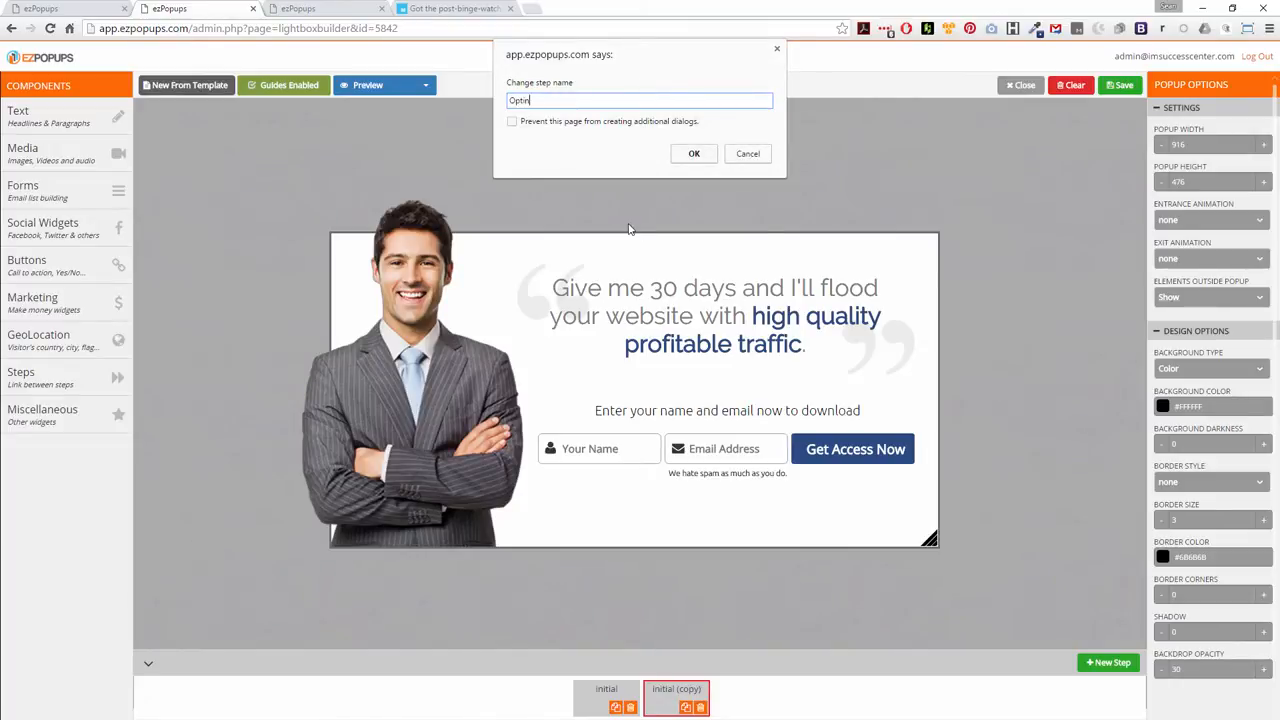
pyautogui.press('Return')
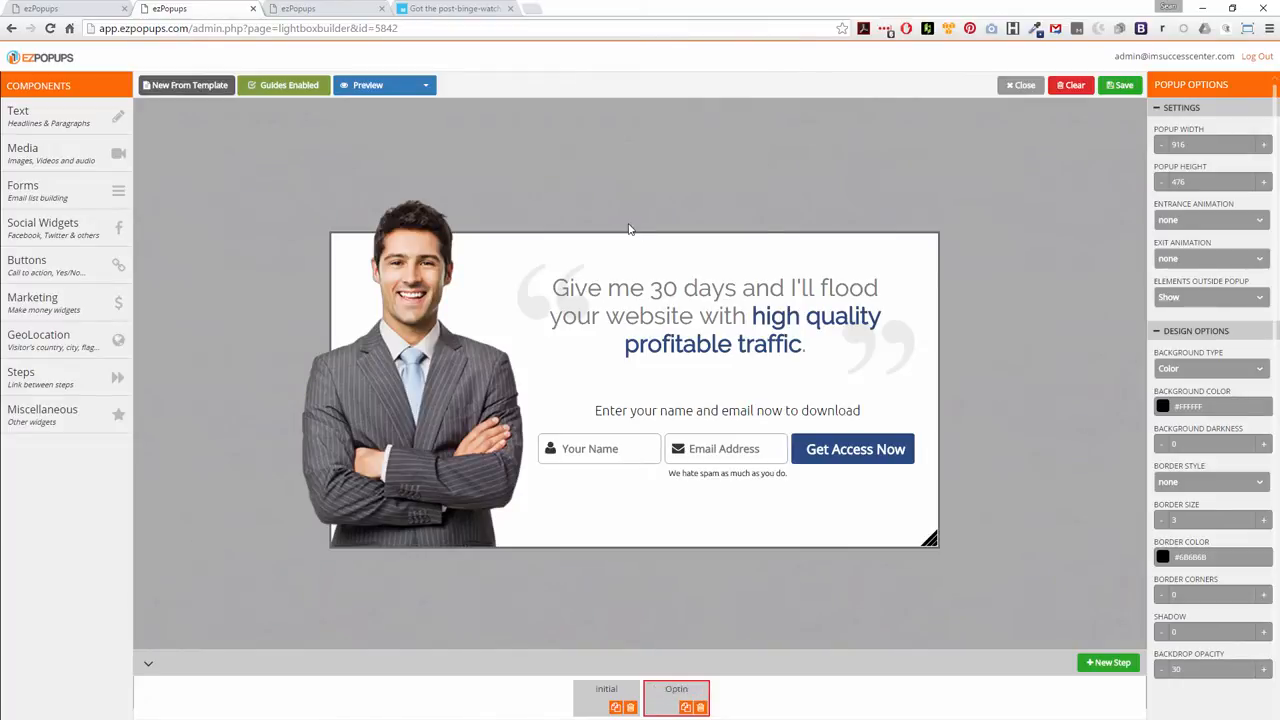
# In the initial step, set the "Sure" button's background color to #2a4b80
pyautogui.click(605, 693)
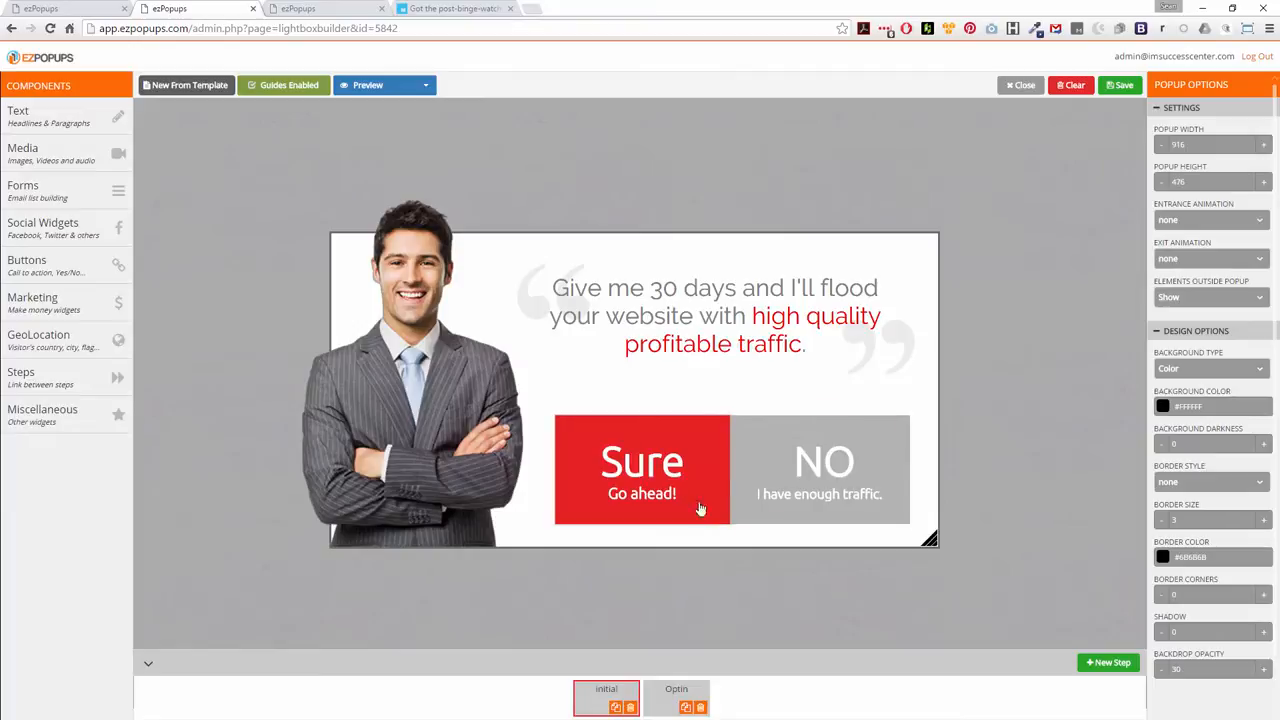
pyautogui.click(641, 470)
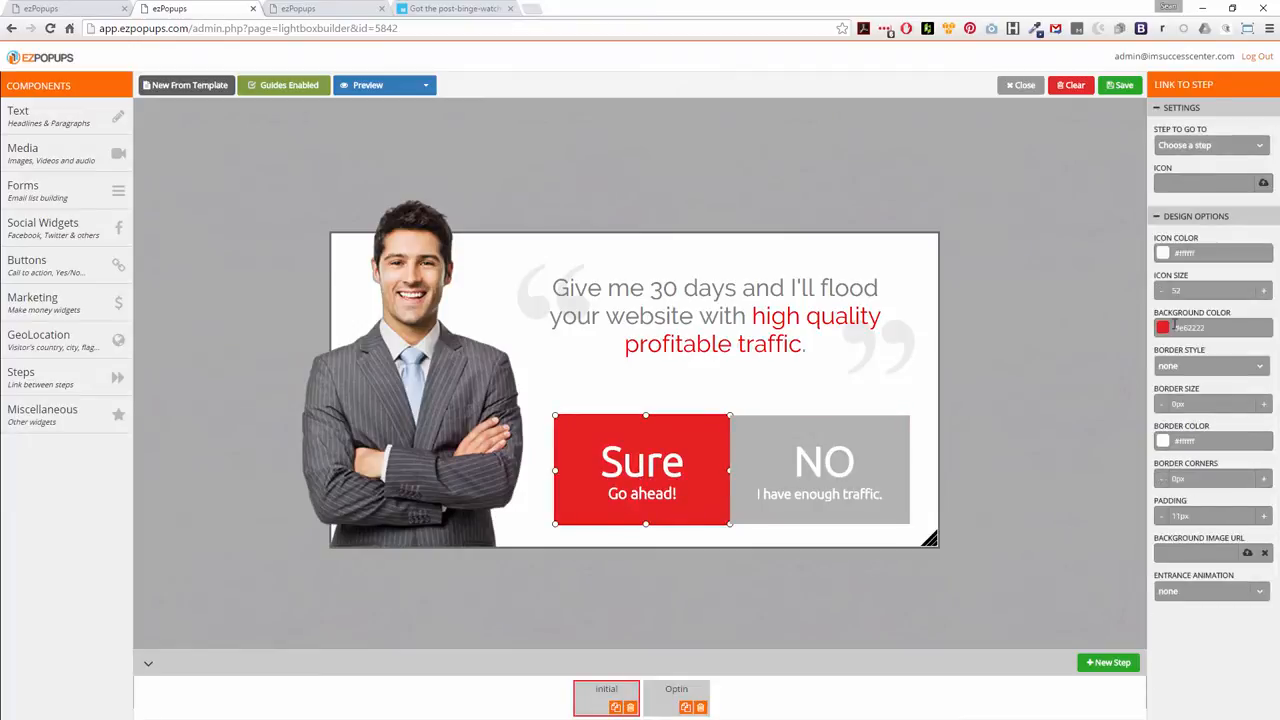
pyautogui.click(1193, 325)
pyautogui.hotkey('ctrl', 'v')
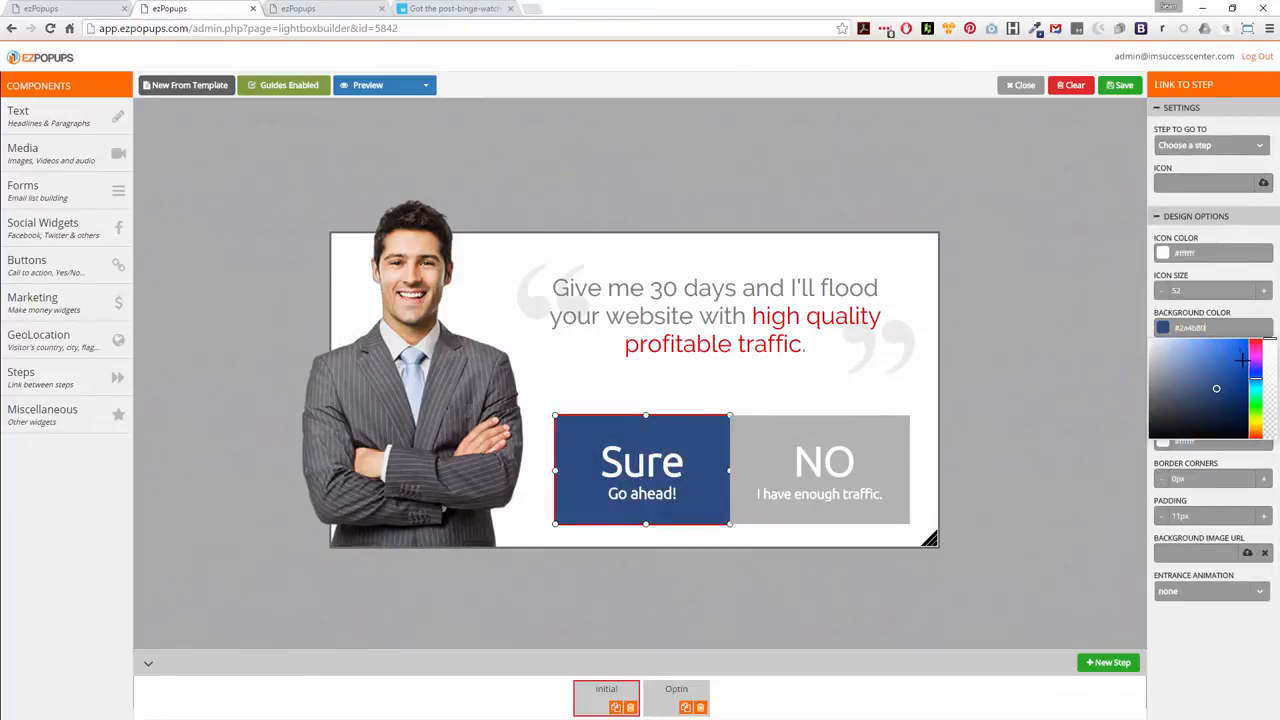
# Make "high quality profitable traffic" in the initial step's headline bold and color it #2a4b80
pyautogui.click(808, 314)
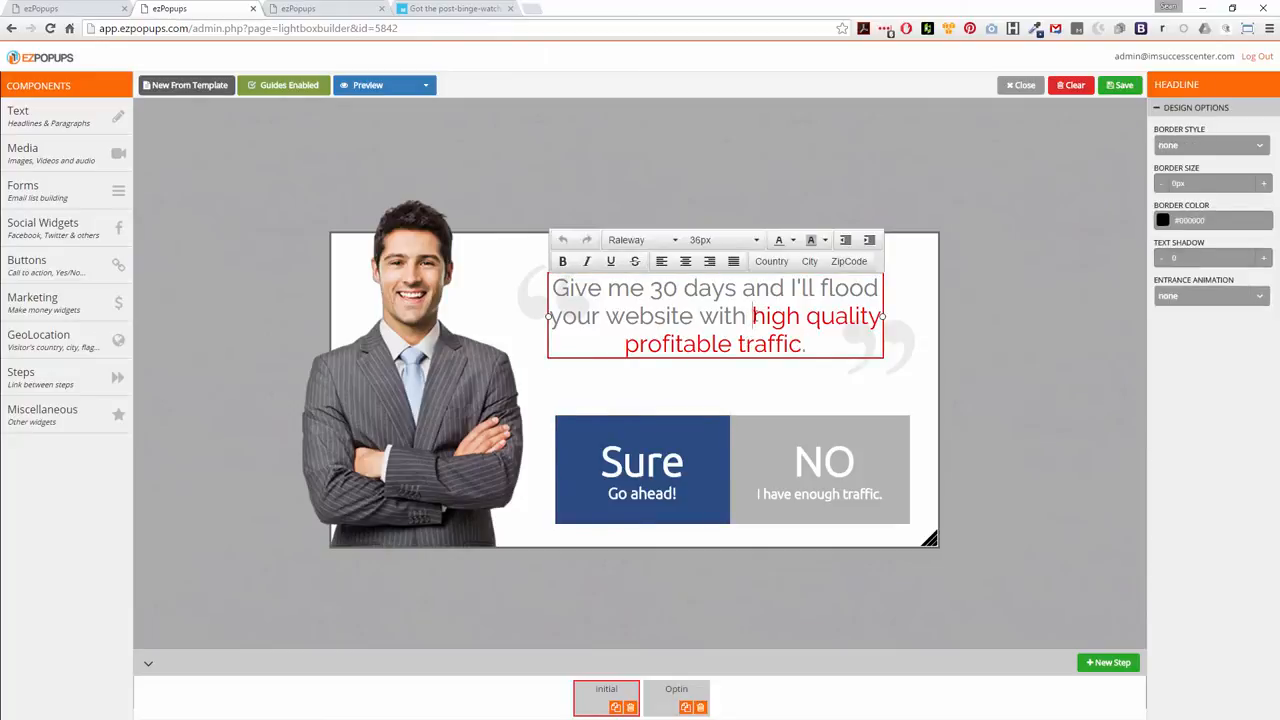
pyautogui.moveTo(753, 316); pyautogui.dragTo(804, 345)
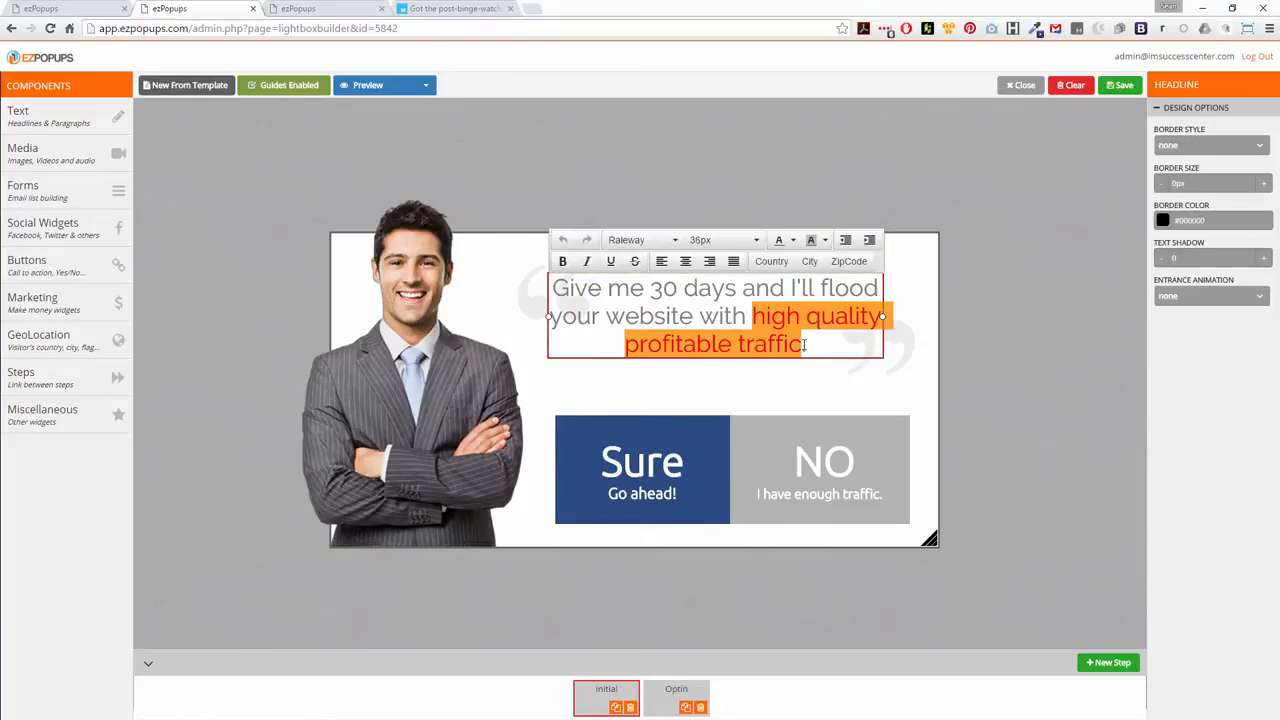
pyautogui.click(563, 261)
pyautogui.click(792, 241)
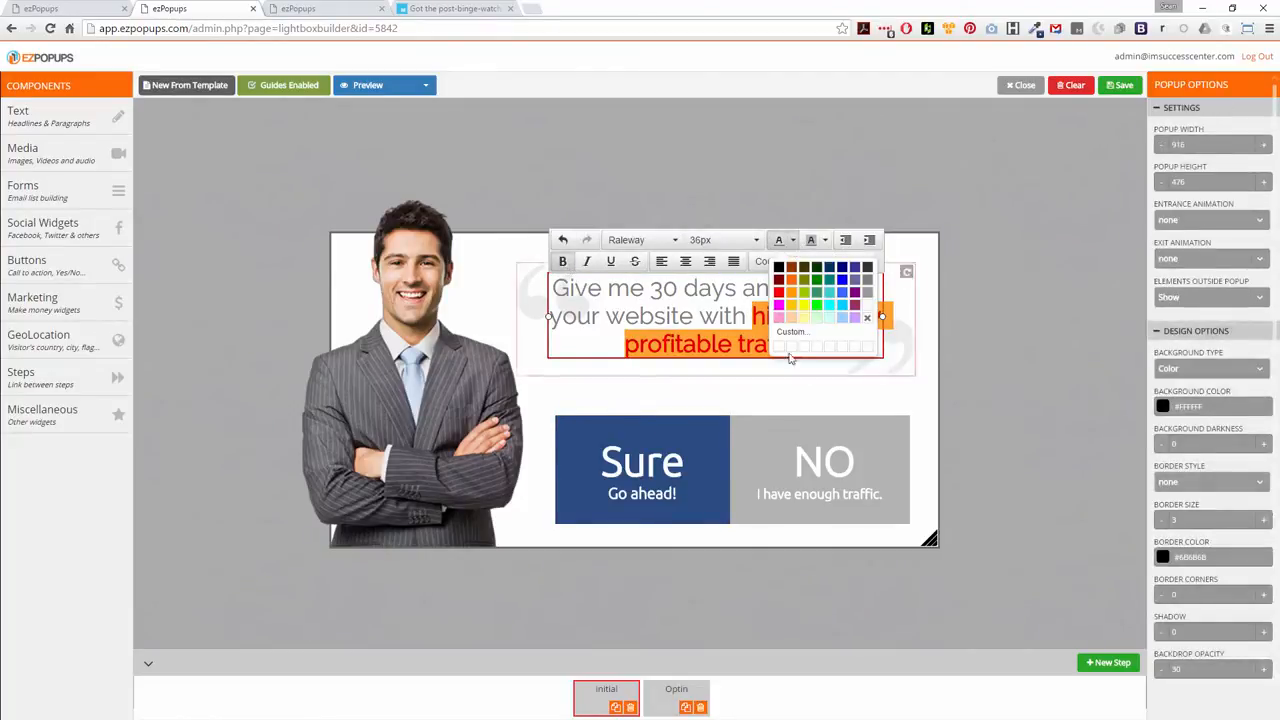
pyautogui.click(806, 343)
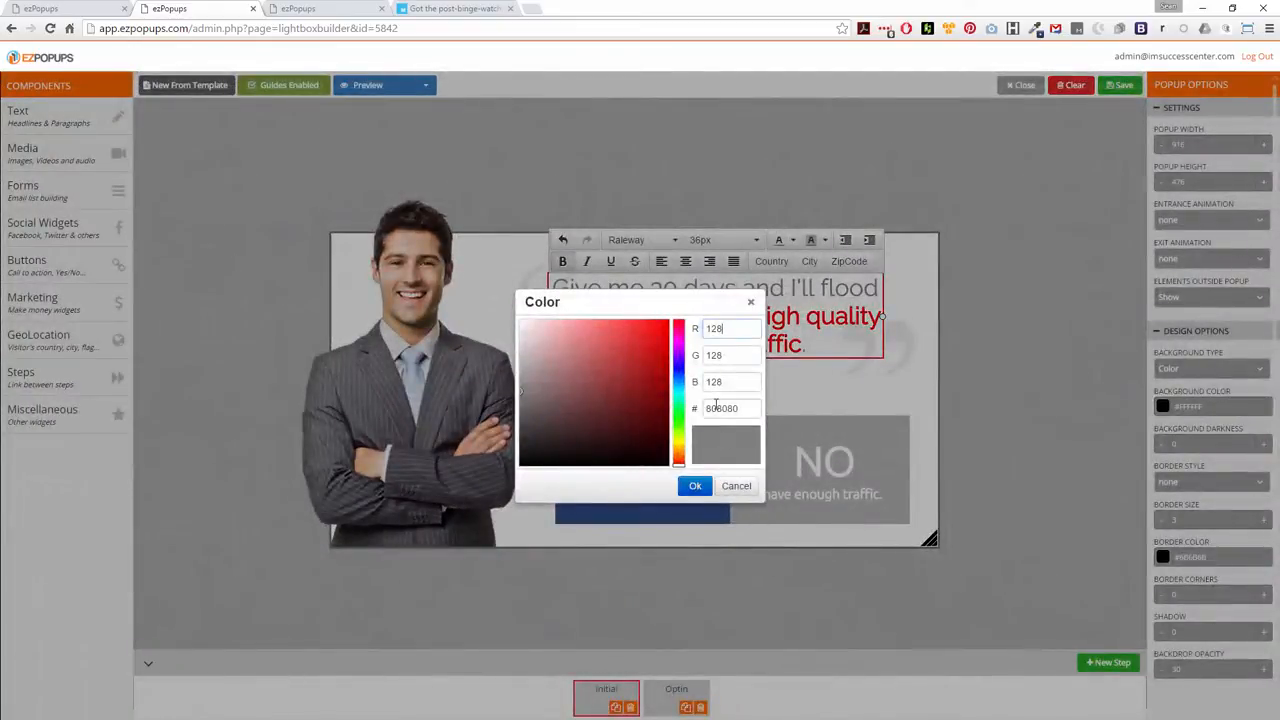
pyautogui.doubleClick(717, 409)
pyautogui.write('2a4b80')
pyautogui.click(695, 487)
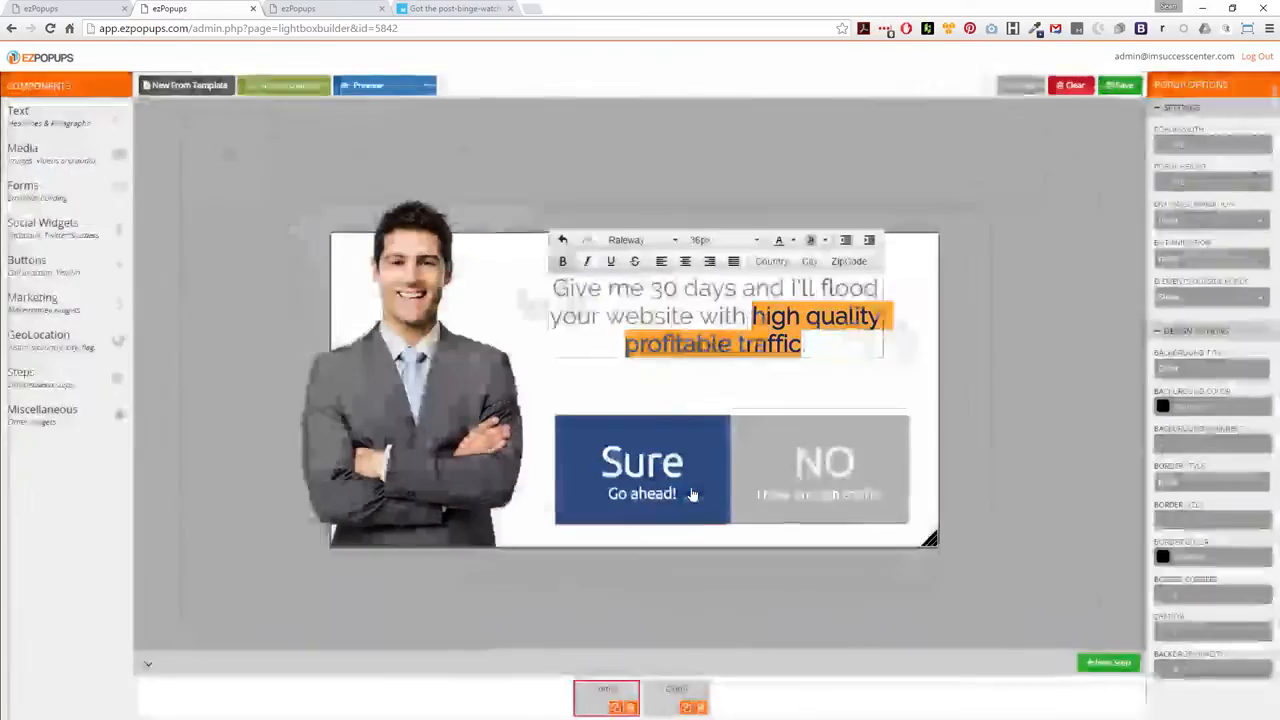
pyautogui.click(867, 380)
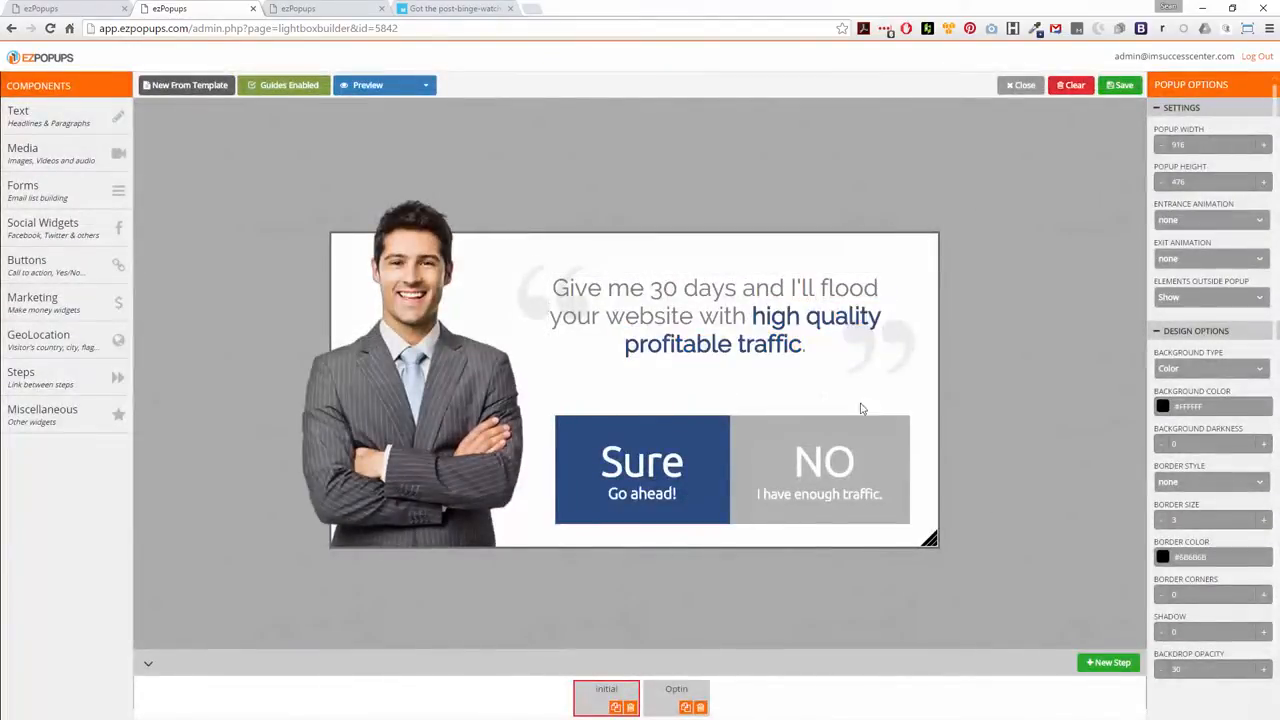
# Link the "Sure" button to the Optin step
pyautogui.click(656, 463)
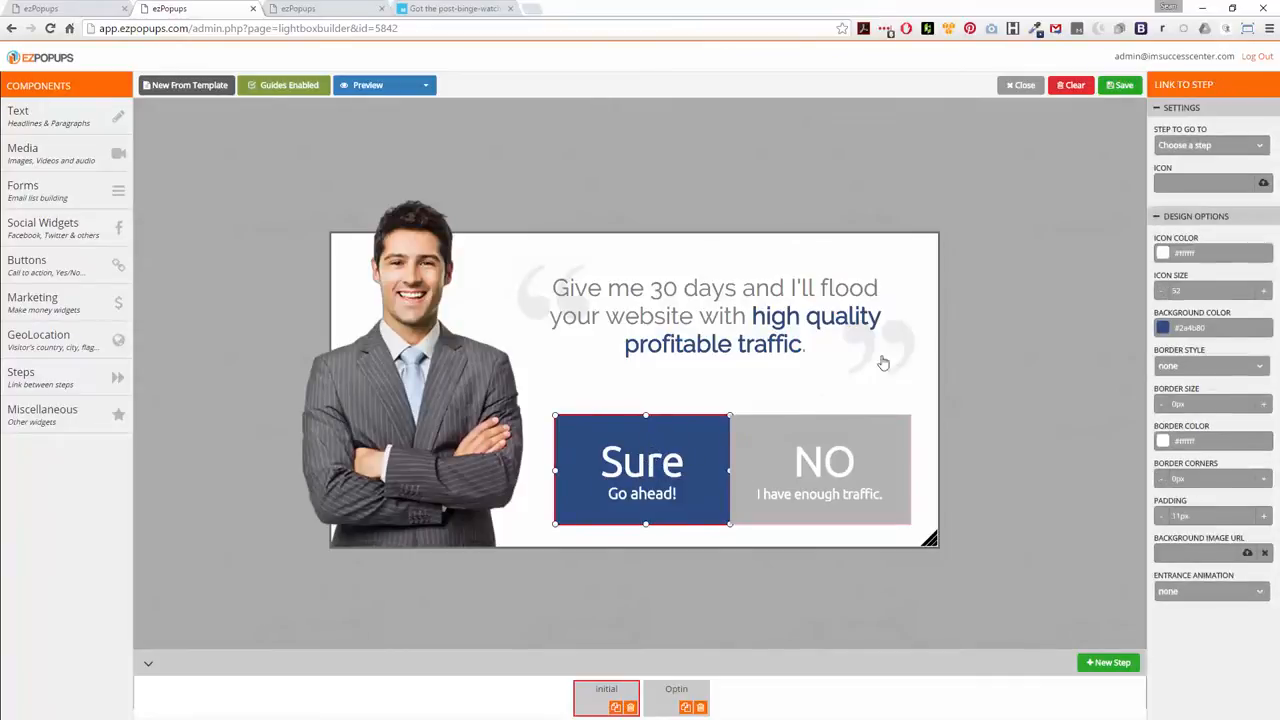
pyautogui.click(1210, 146)
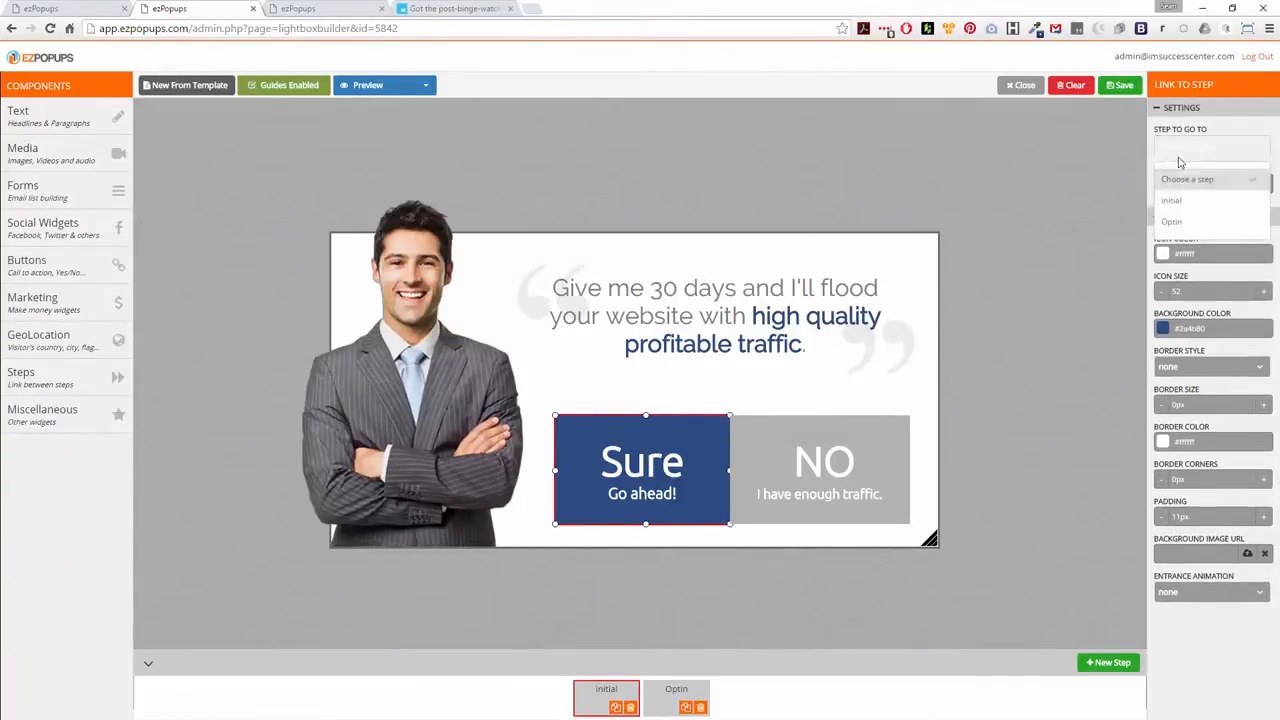
pyautogui.click(1177, 224)
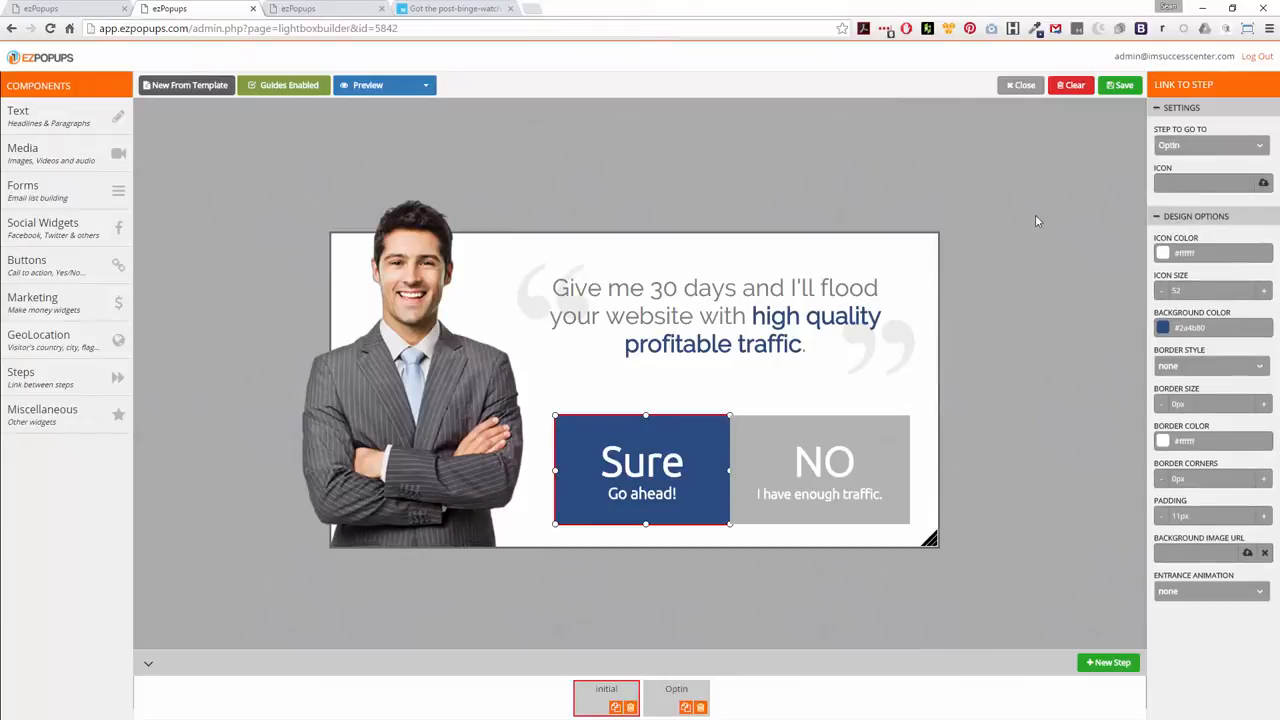
pyautogui.click(1035, 214)
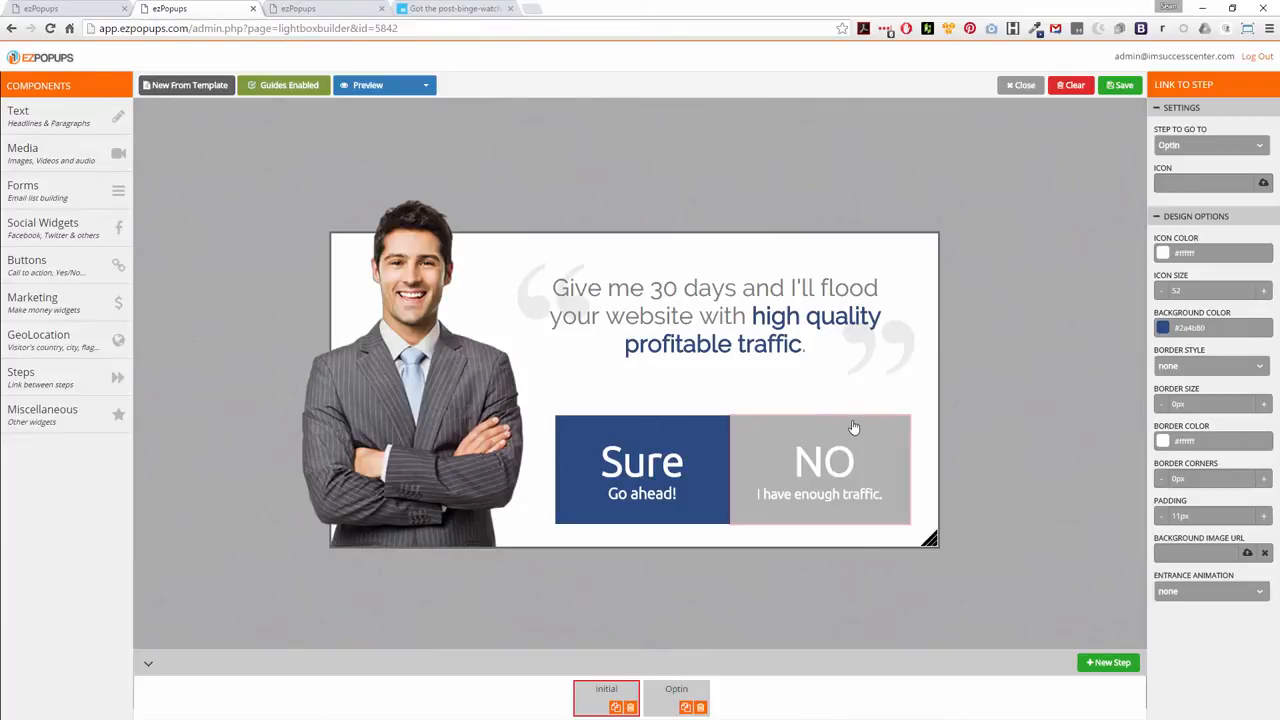
# Add a Facebook Like button to the Optin step, centered just below the form
pyautogui.click(86, 229)
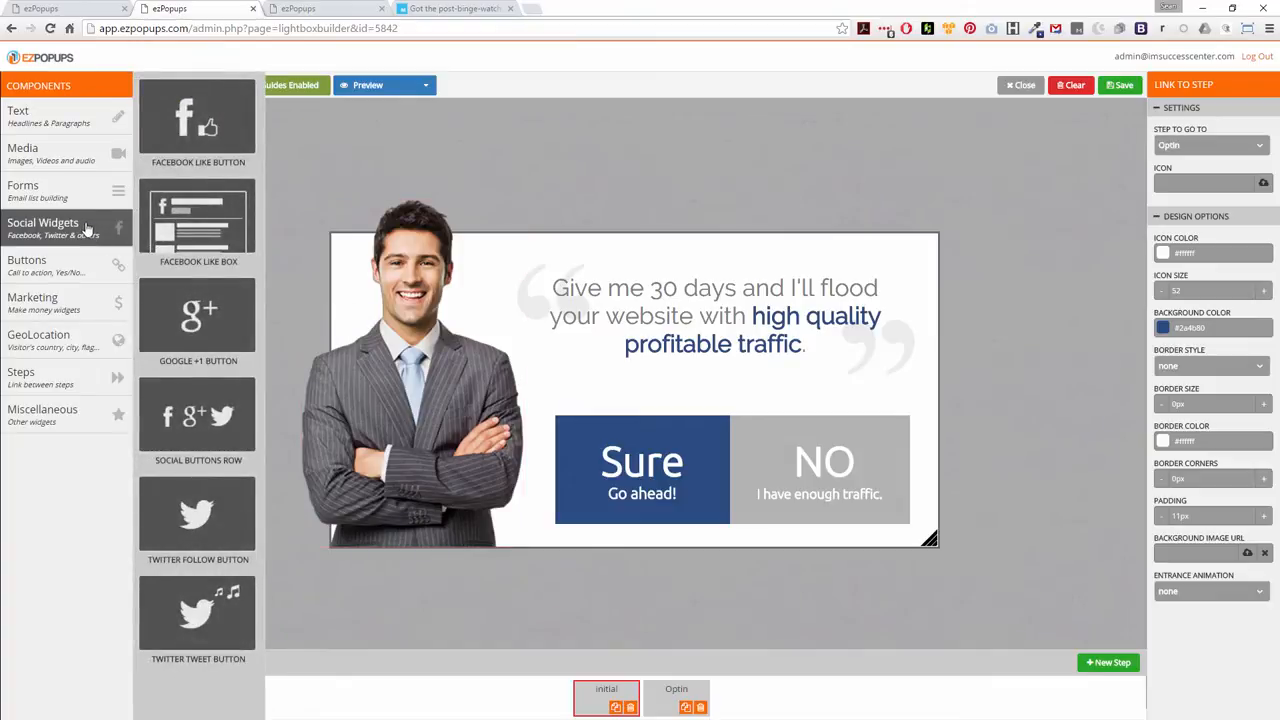
pyautogui.click(672, 695)
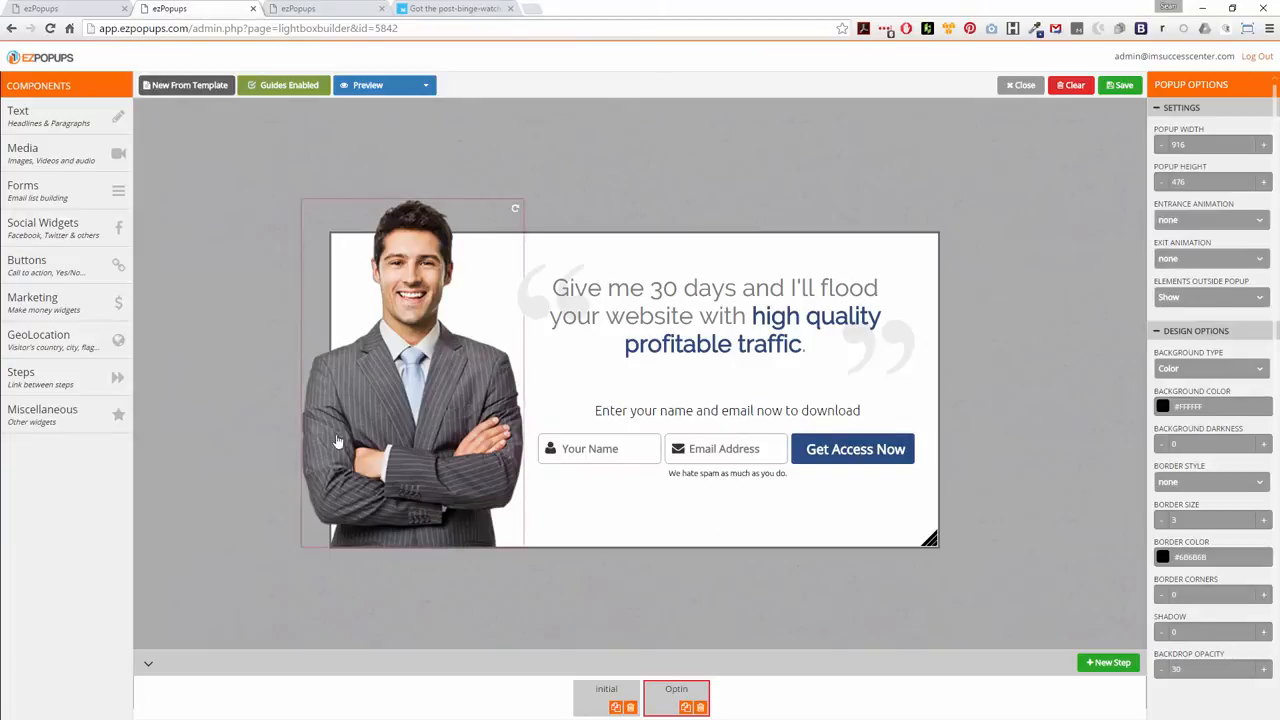
pyautogui.moveTo(58, 232)
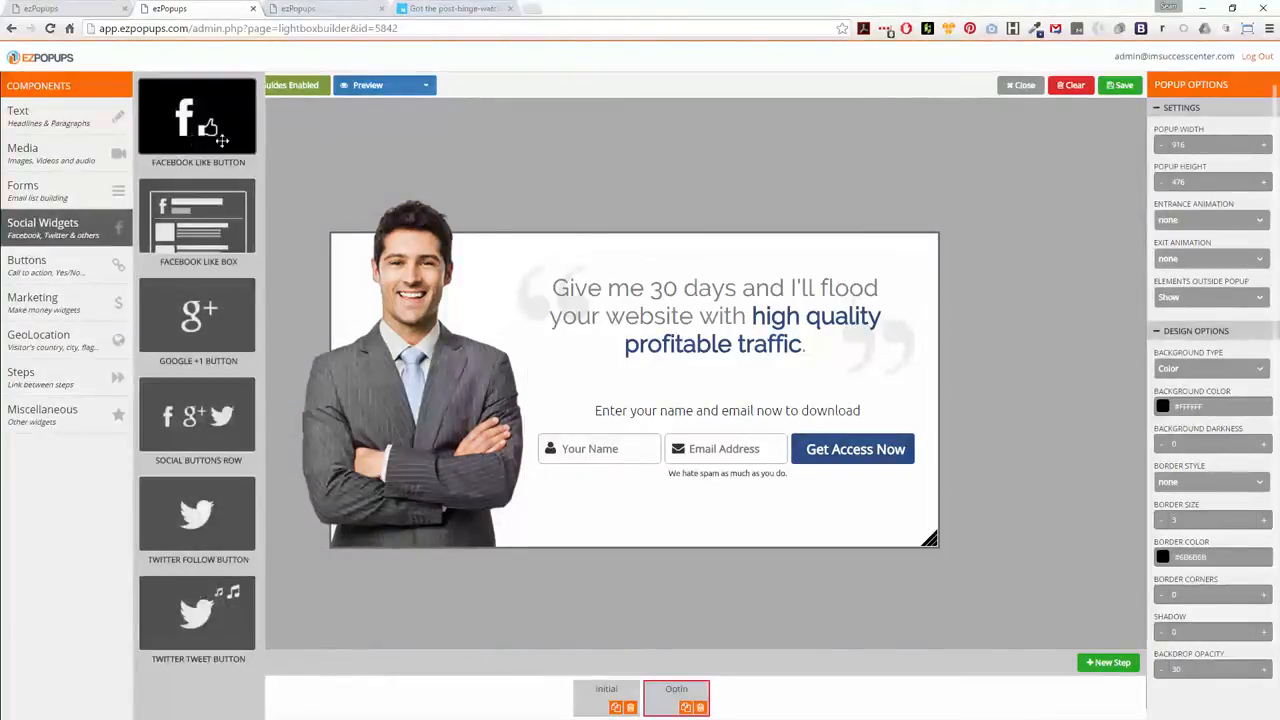
pyautogui.moveTo(221, 140); pyautogui.dragTo(690, 535)
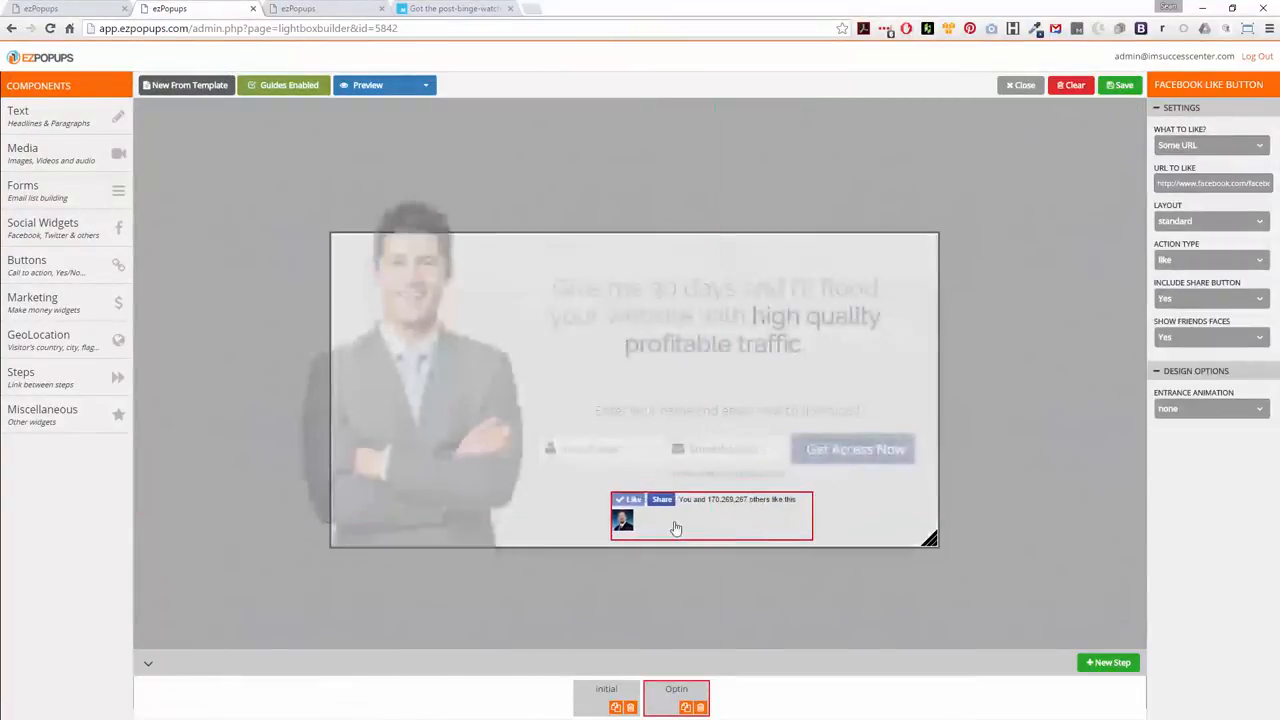
pyautogui.moveTo(676, 528); pyautogui.dragTo(684, 526)
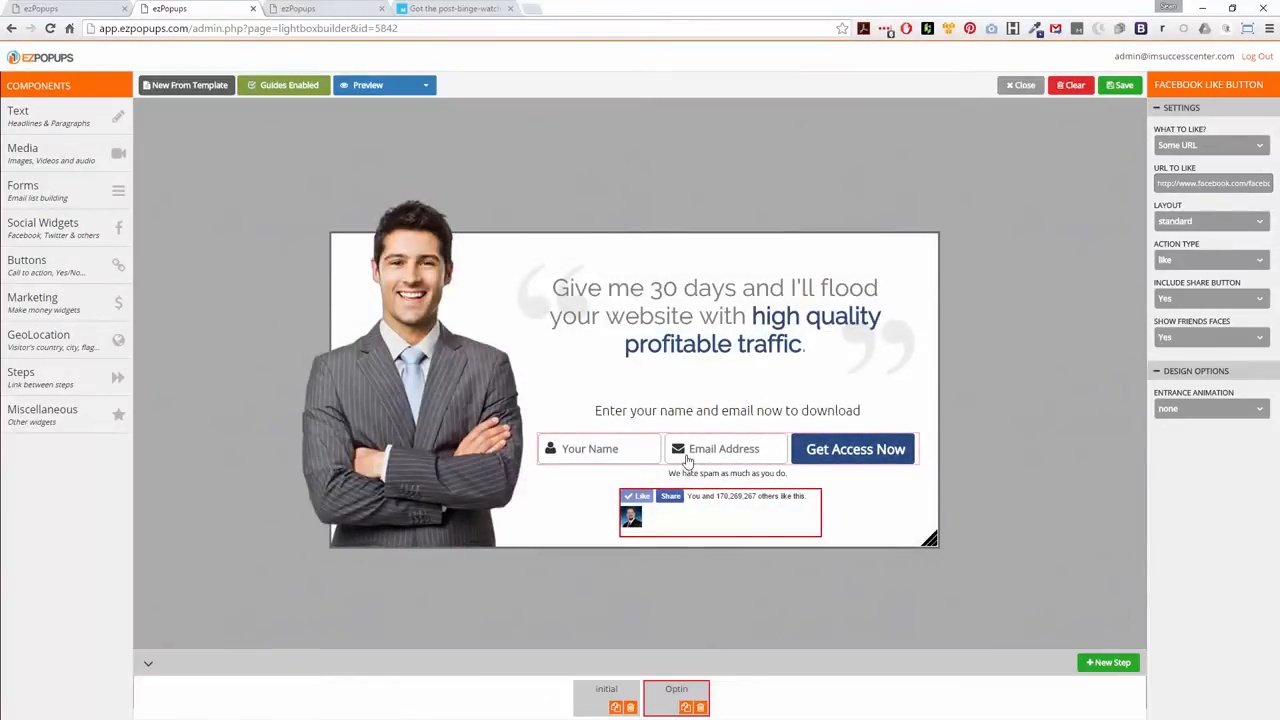
# Delete the Facebook Like button from the Optin step
pyautogui.rightClick(728, 517)
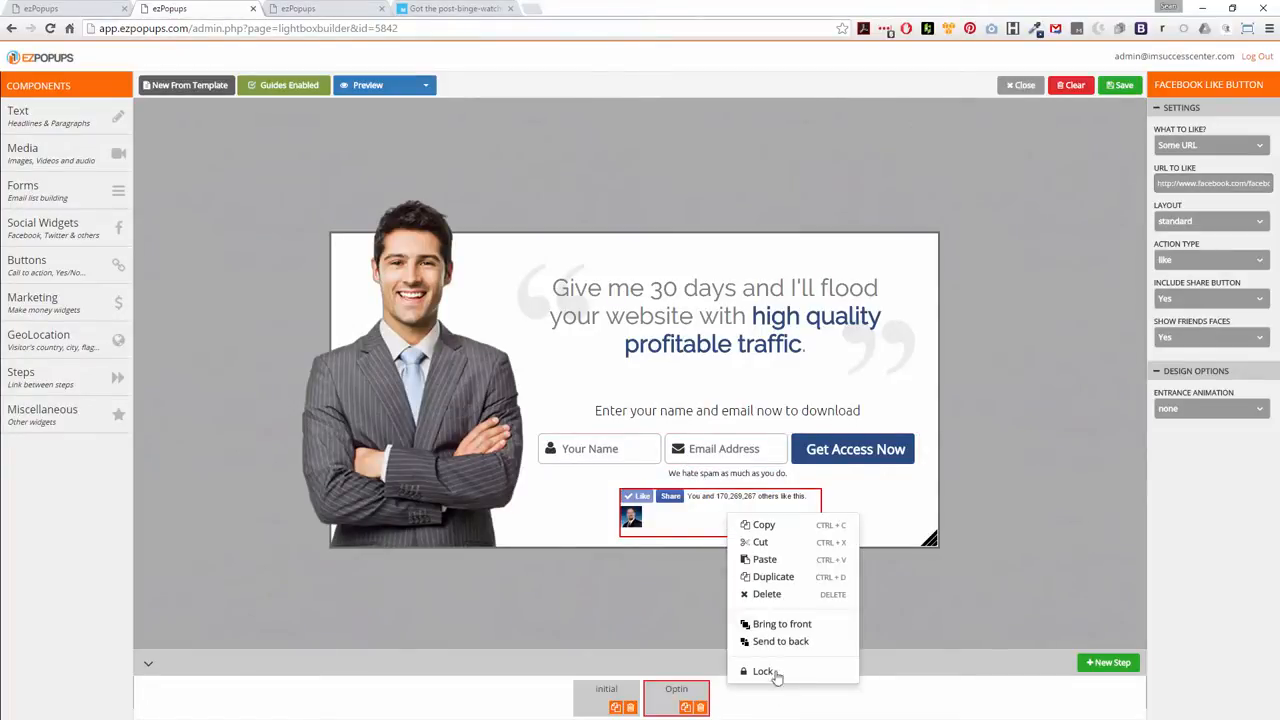
pyautogui.click(767, 594)
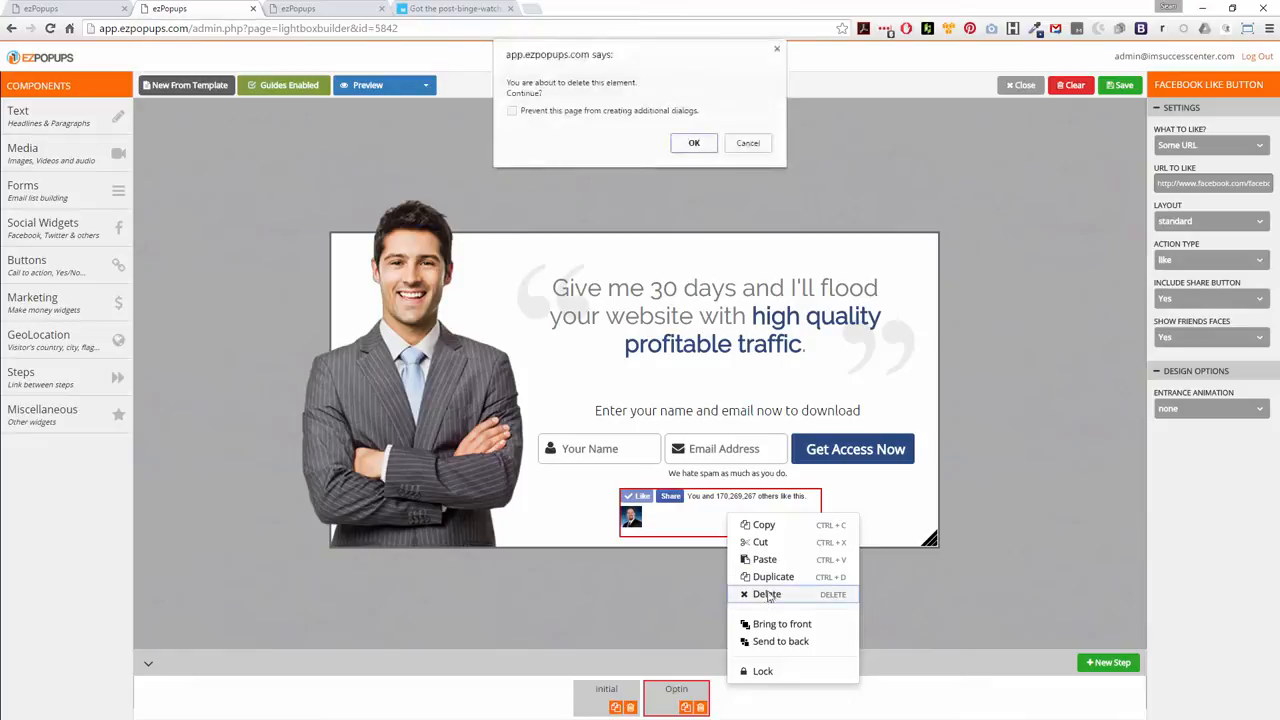
pyautogui.click(695, 143)
# Move the Optin step's headline to the middle of the popup and back up above the form
pyautogui.moveTo(678, 318); pyautogui.dragTo(600, 373)
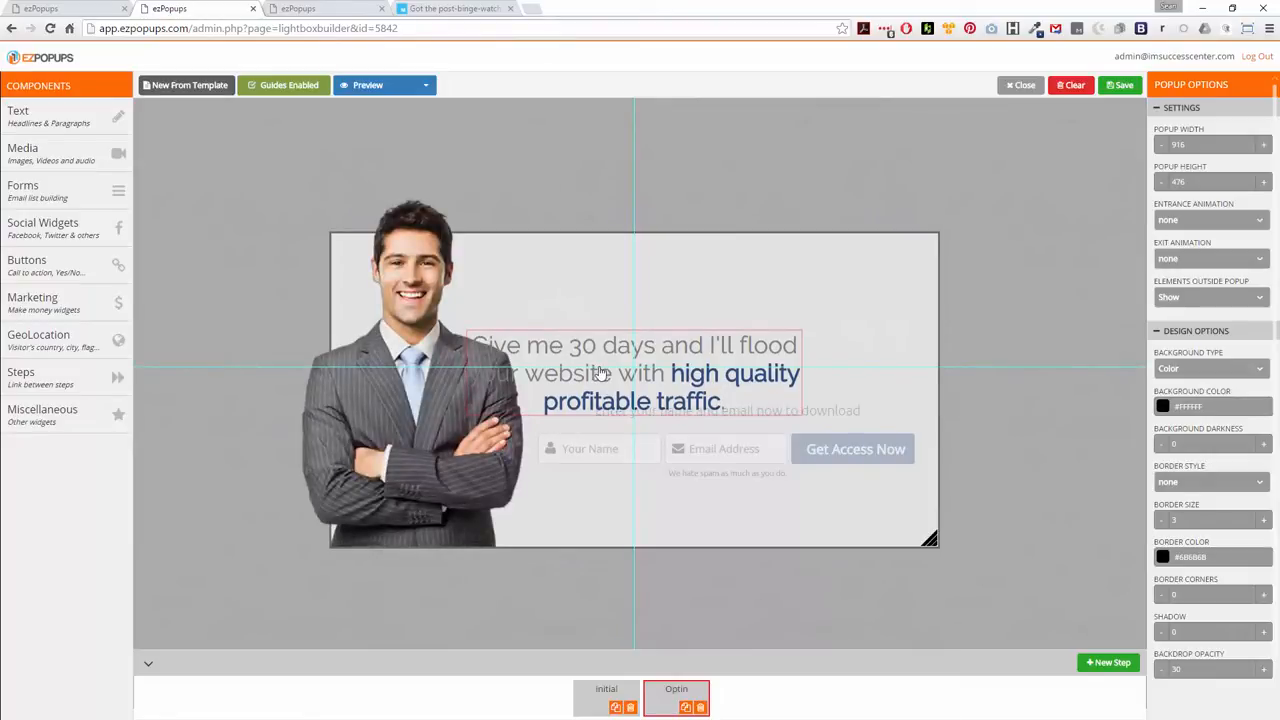
pyautogui.moveTo(600, 373); pyautogui.dragTo(693, 320)
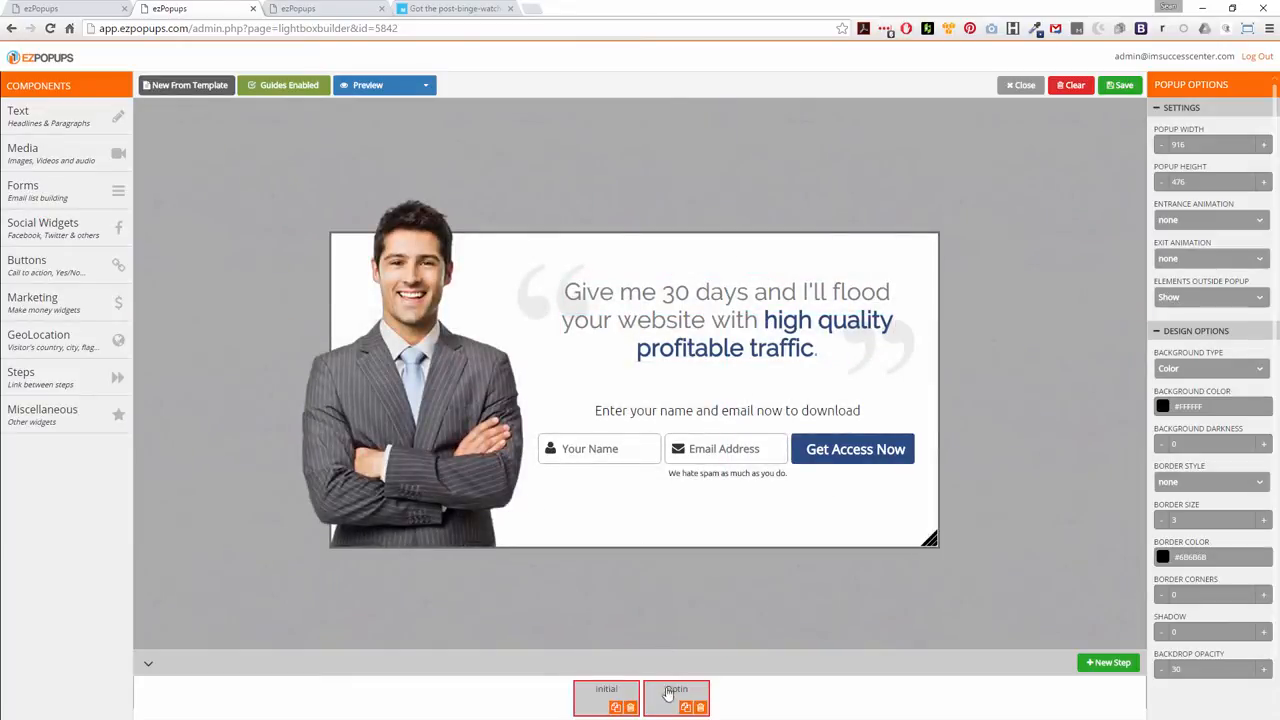
# Align the Optin step's headline with the headline's position in the initial step, comparing the two steps
pyautogui.click(600, 692)
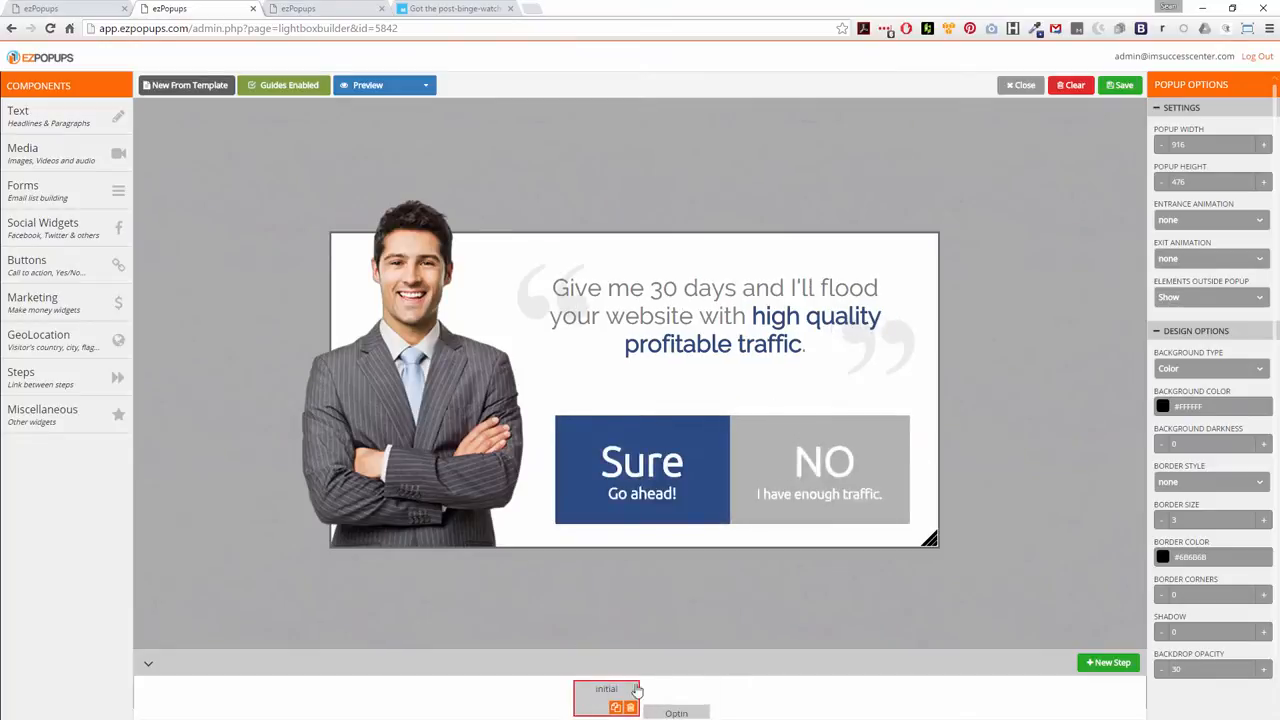
pyautogui.click(668, 693)
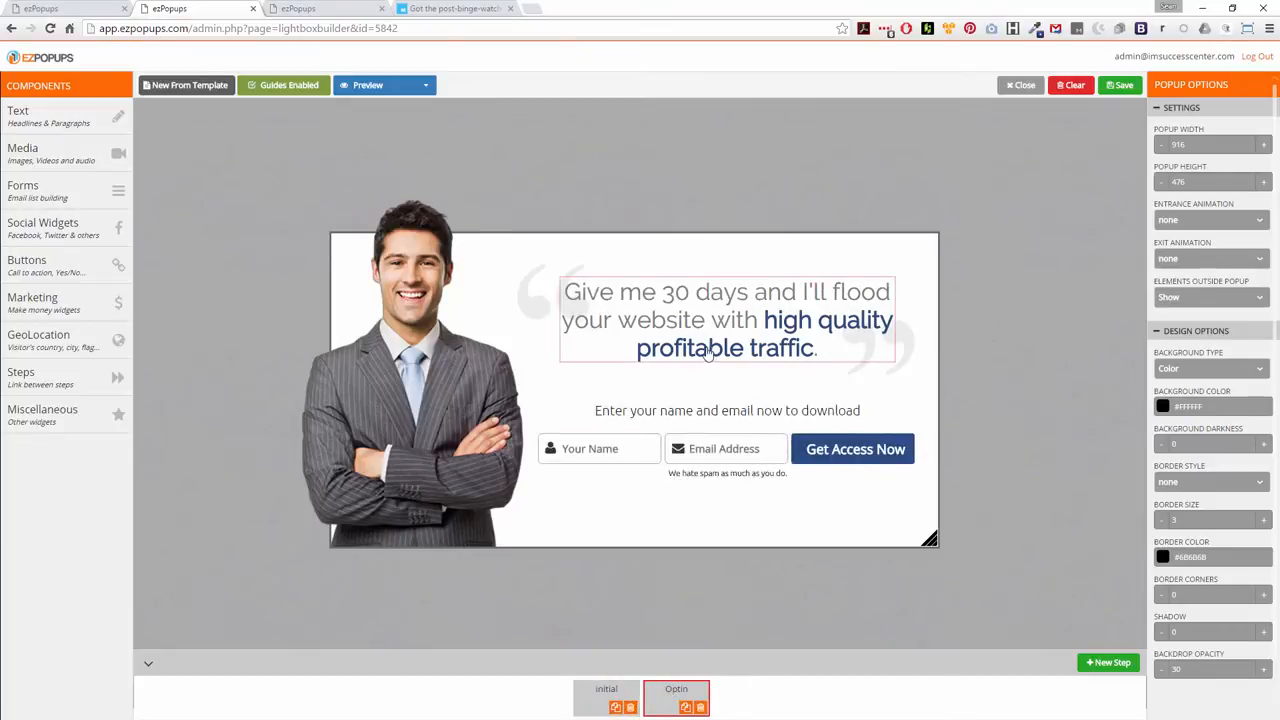
pyautogui.moveTo(708, 354); pyautogui.dragTo(703, 350)
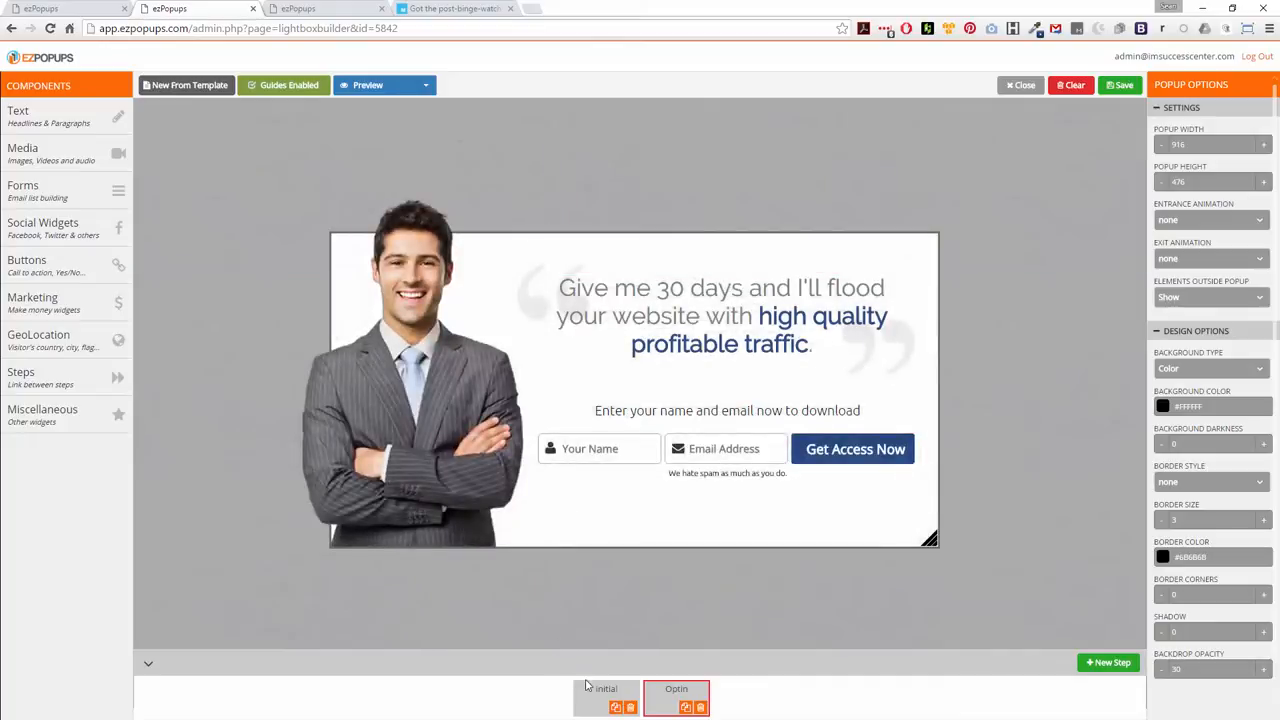
pyautogui.click(590, 692)
pyautogui.click(676, 694)
pyautogui.moveTo(695, 328); pyautogui.dragTo(688, 328)
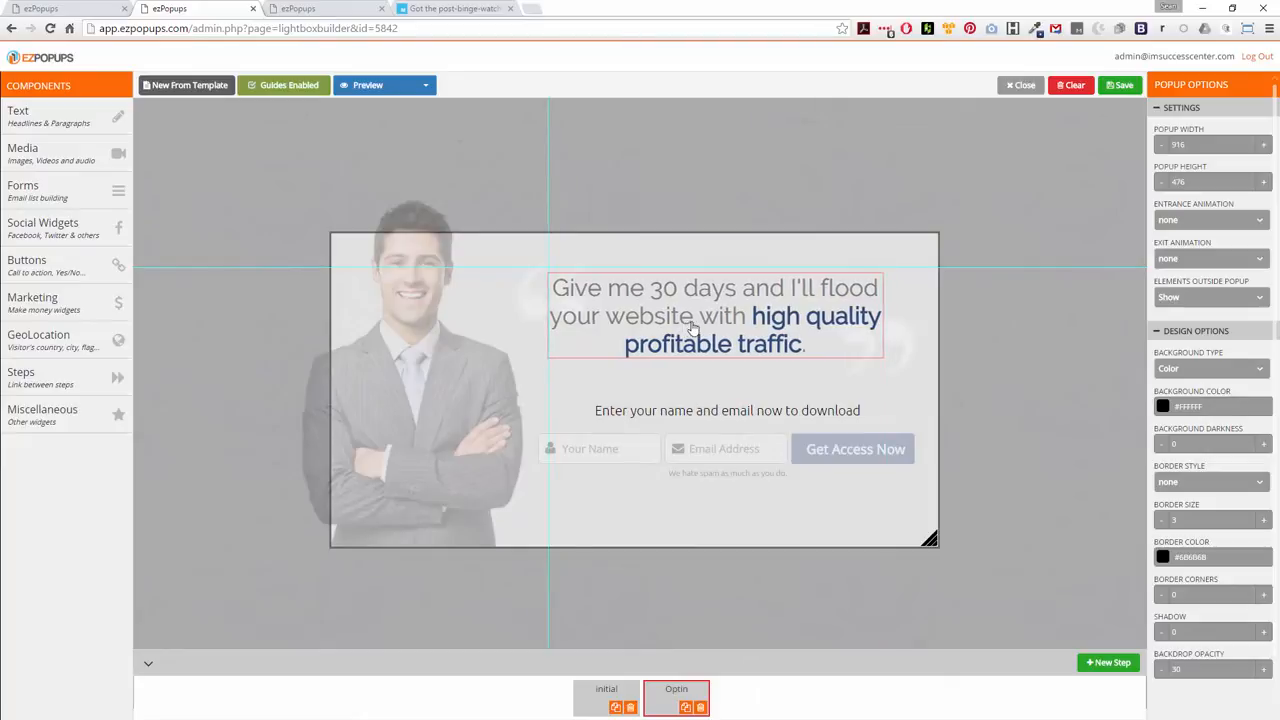
pyautogui.click(590, 692)
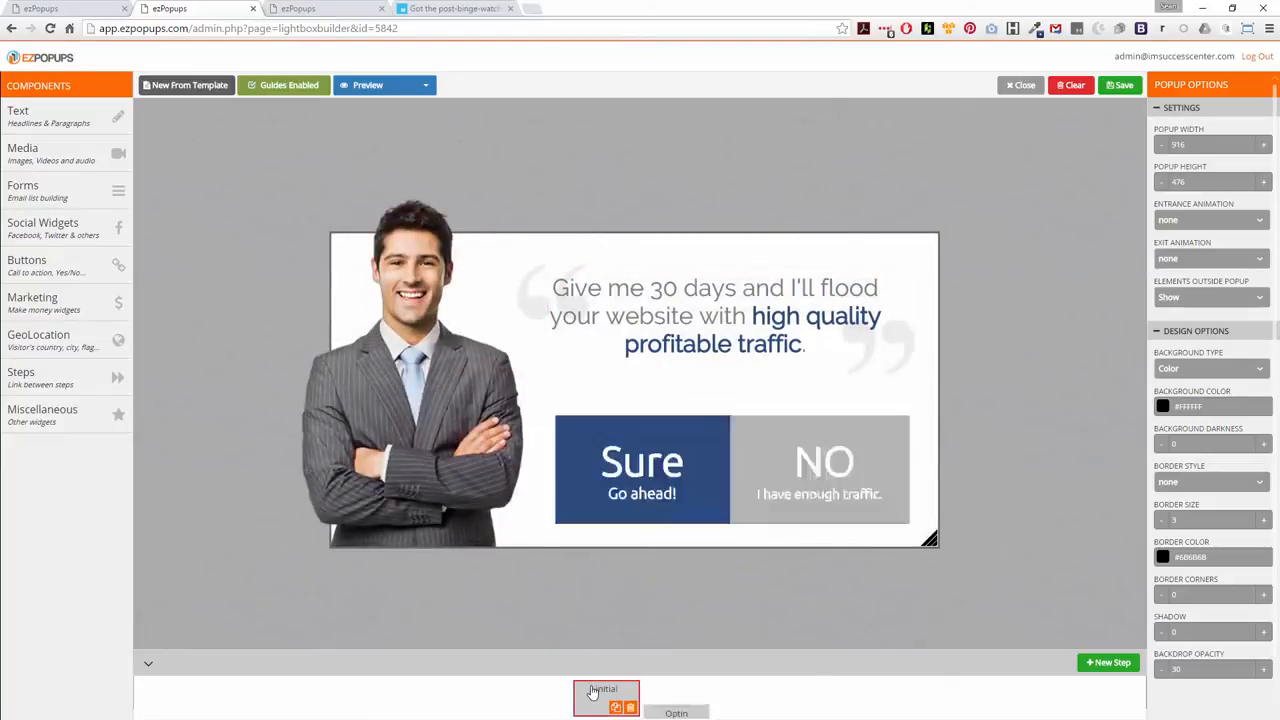
pyautogui.click(676, 694)
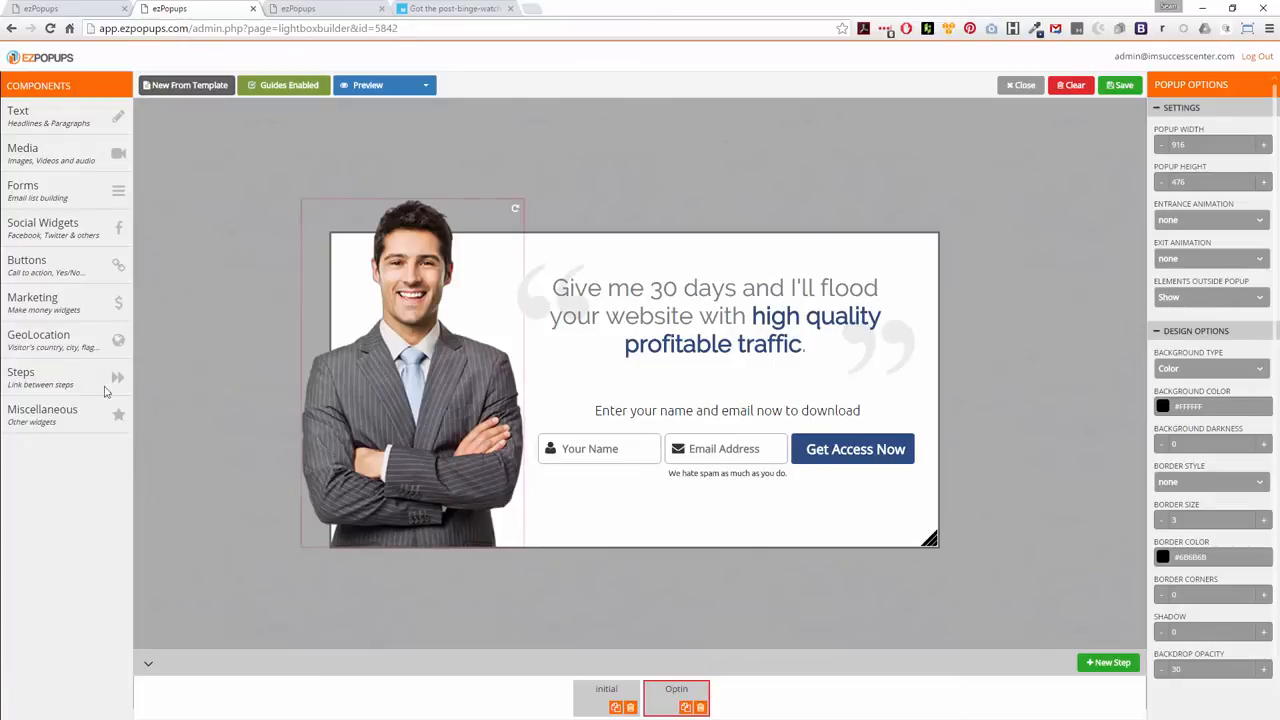
# Examine the widgets offered in the Marketing, Buttons, Social Widgets, Forms, Media and Steps component categories
pyautogui.moveTo(69, 308)
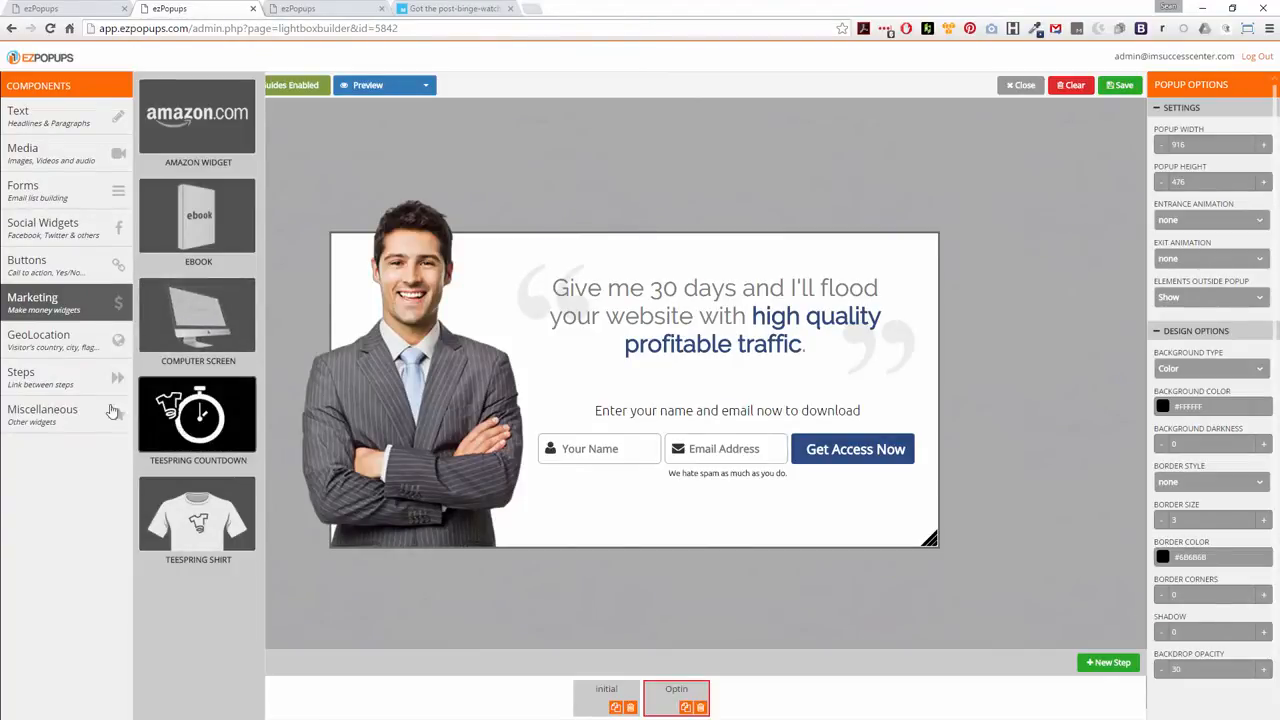
pyautogui.click(44, 263)
pyautogui.click(40, 226)
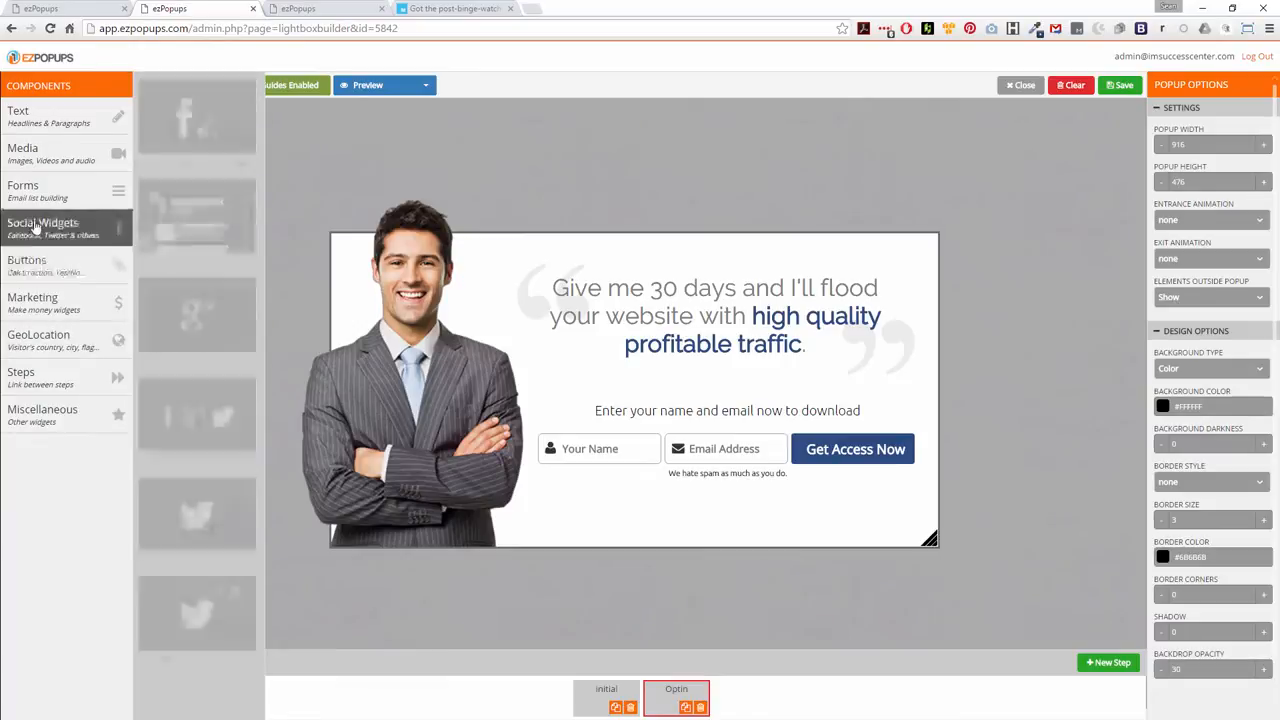
pyautogui.click(40, 195)
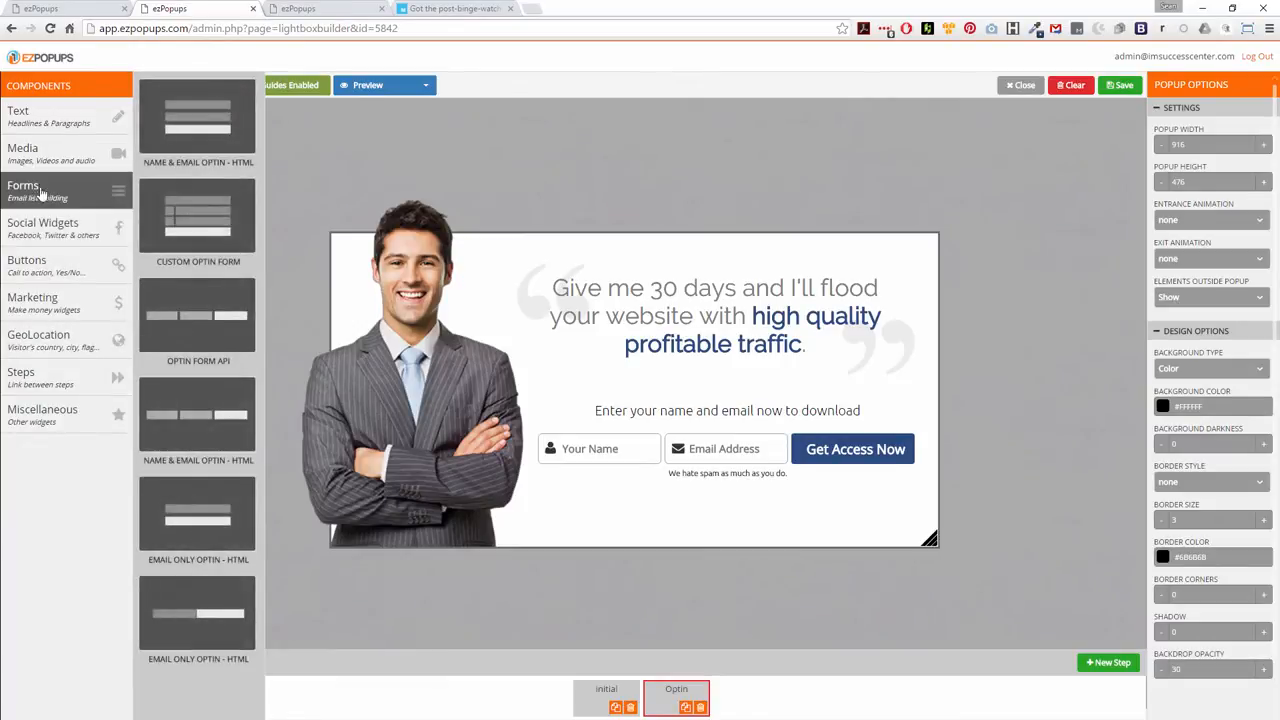
pyautogui.click(40, 163)
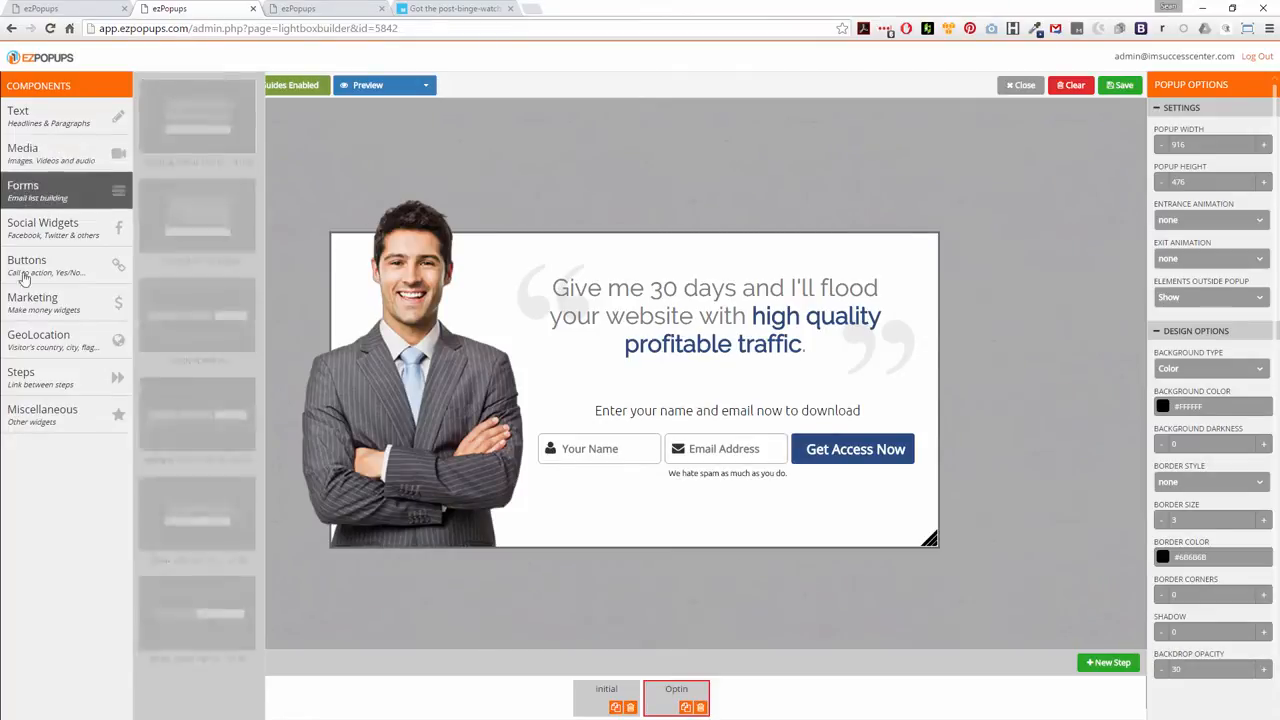
pyautogui.click(34, 380)
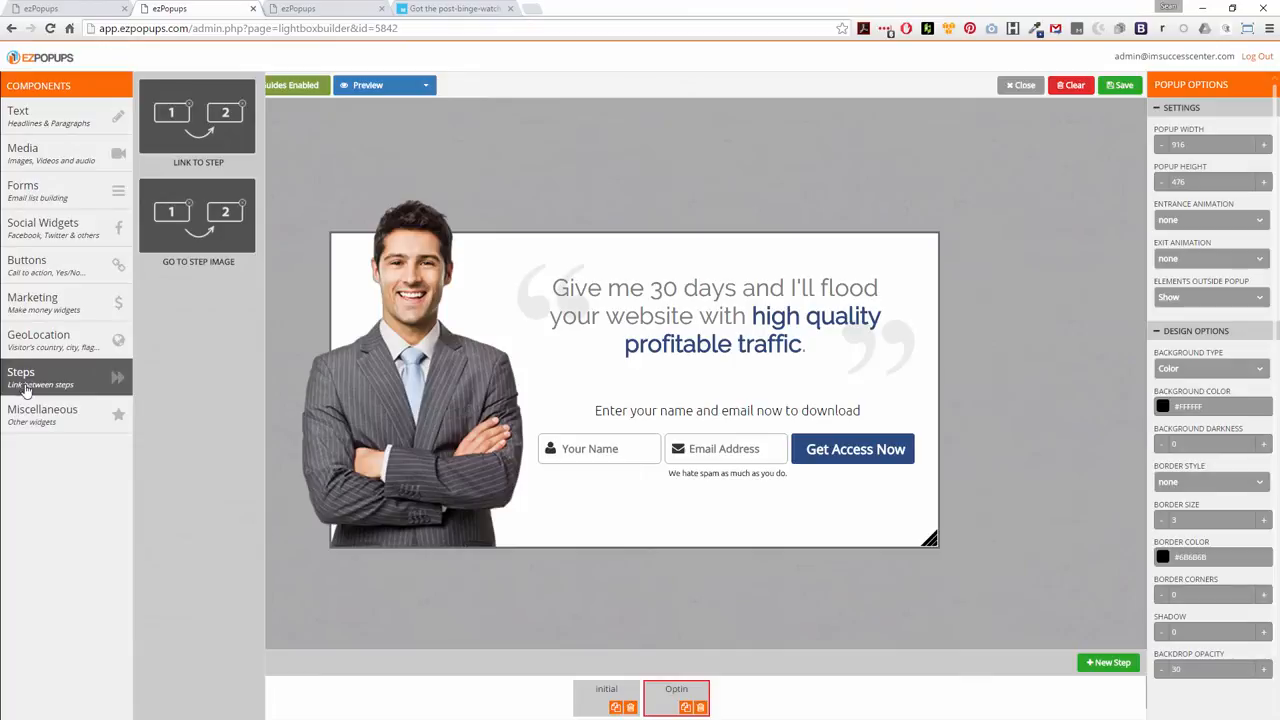
# Add a Percentage Widget above the Optin step's headline and narrow it to span from the headline's left edge to the form's right edge
pyautogui.click(32, 410)
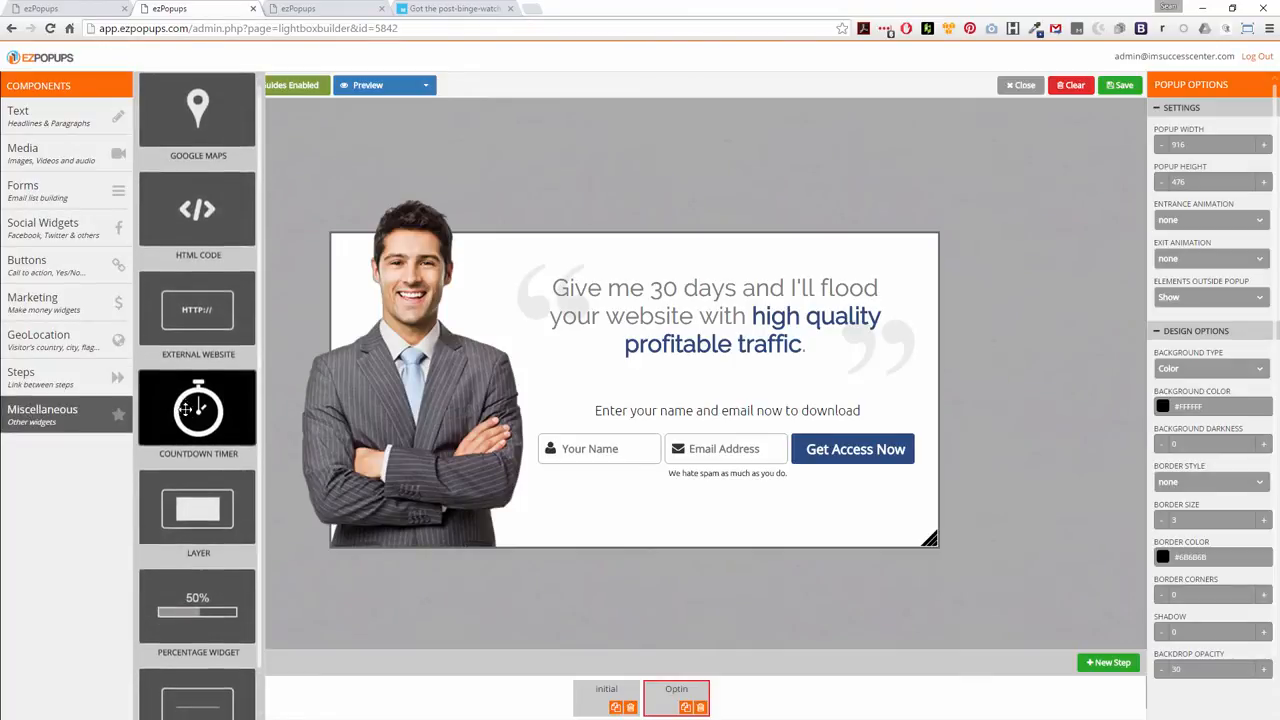
pyautogui.scroll(-1, 198, 450)
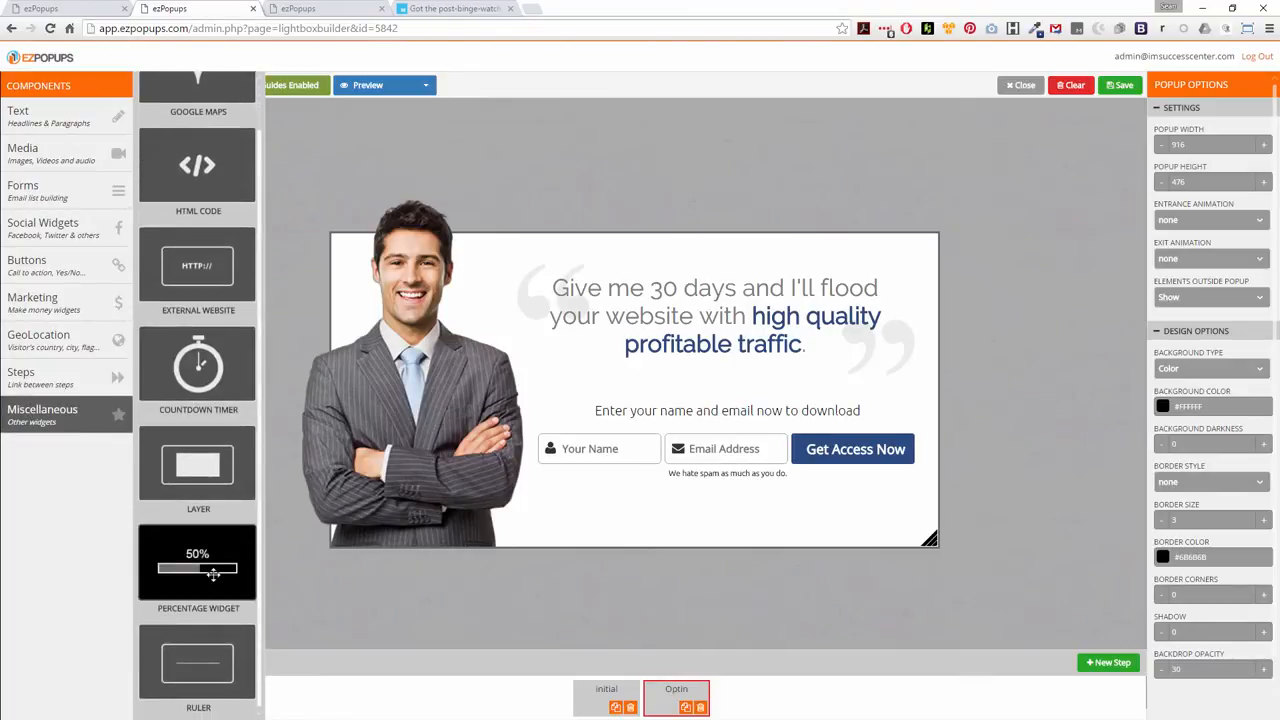
pyautogui.moveTo(205, 570); pyautogui.dragTo(688, 325)
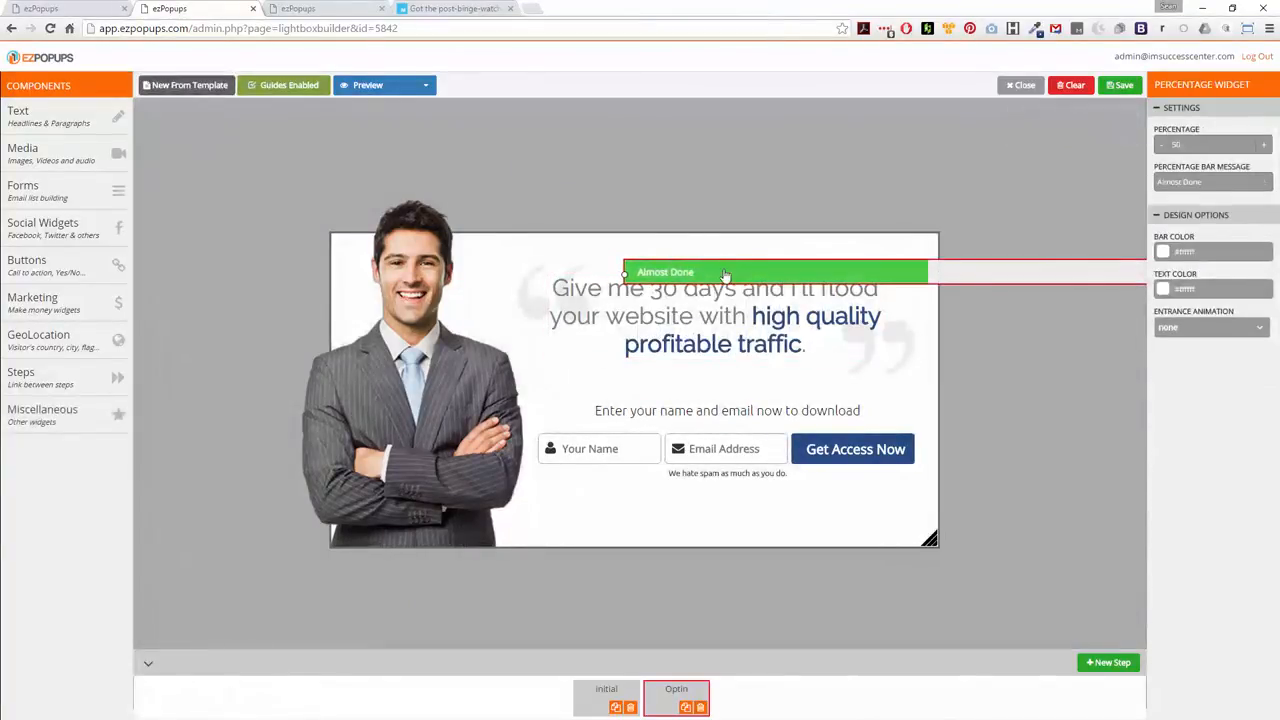
pyautogui.moveTo(720, 272); pyautogui.dragTo(412, 270)
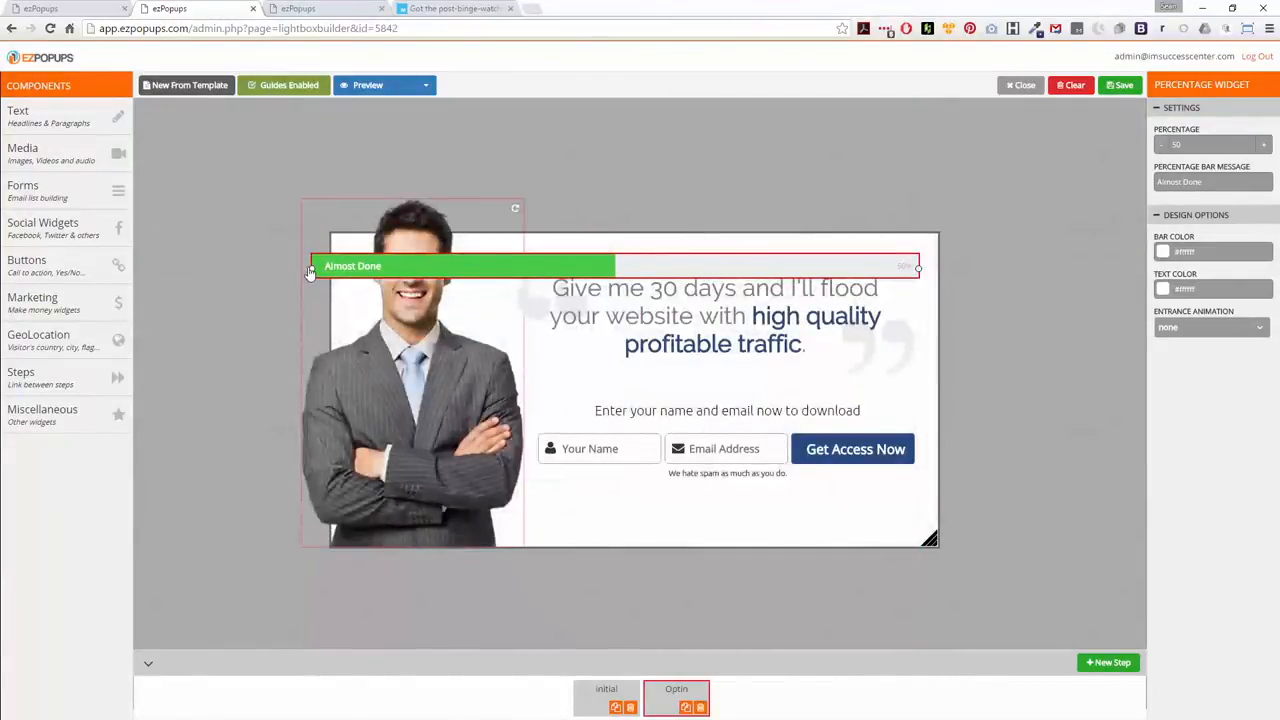
pyautogui.moveTo(312, 268); pyautogui.dragTo(549, 262)
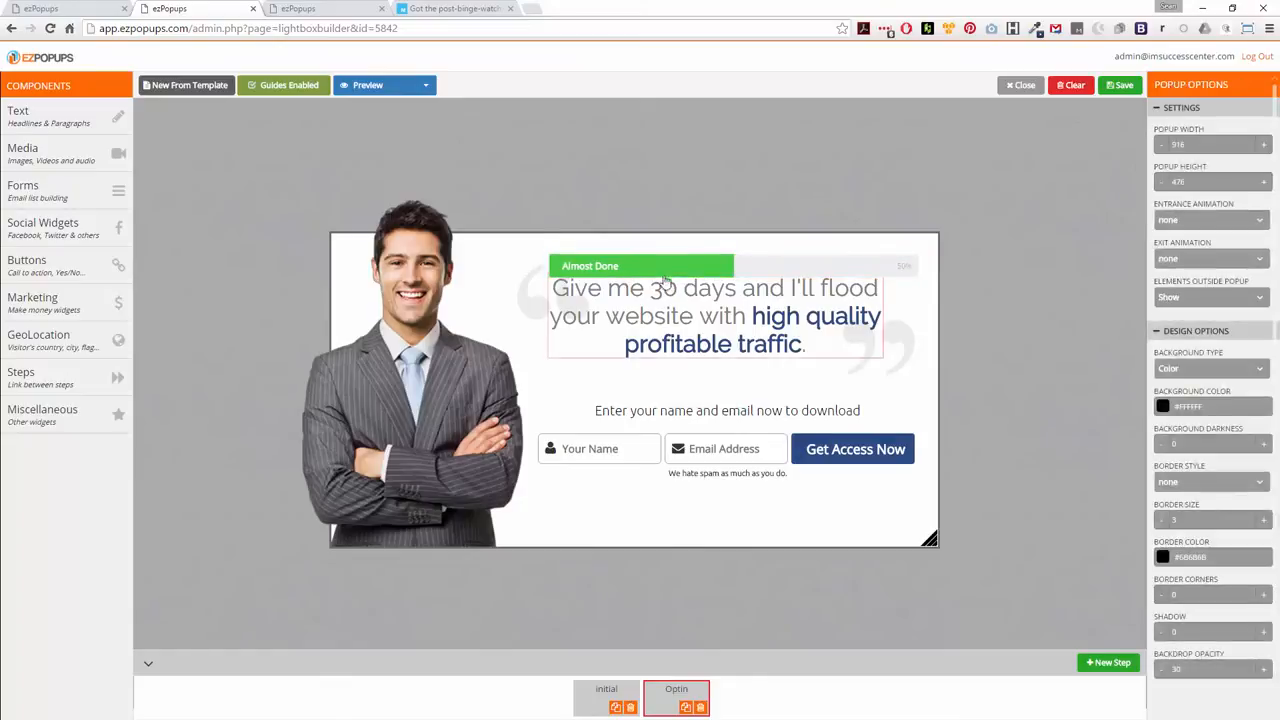
# Move the progress bar between the download prompt and the opt-in form, shifting the form down to make room
pyautogui.moveTo(680, 276); pyautogui.dragTo(660, 400)
pyautogui.click(650, 458)
pyautogui.moveTo(648, 458)
pyautogui.mouseDown()
pyautogui.moveTo(650, 487)
pyautogui.moveTo(656, 450)
pyautogui.mouseUp()
pyautogui.click(652, 390)
pyautogui.moveTo(652, 390); pyautogui.dragTo(696, 448)
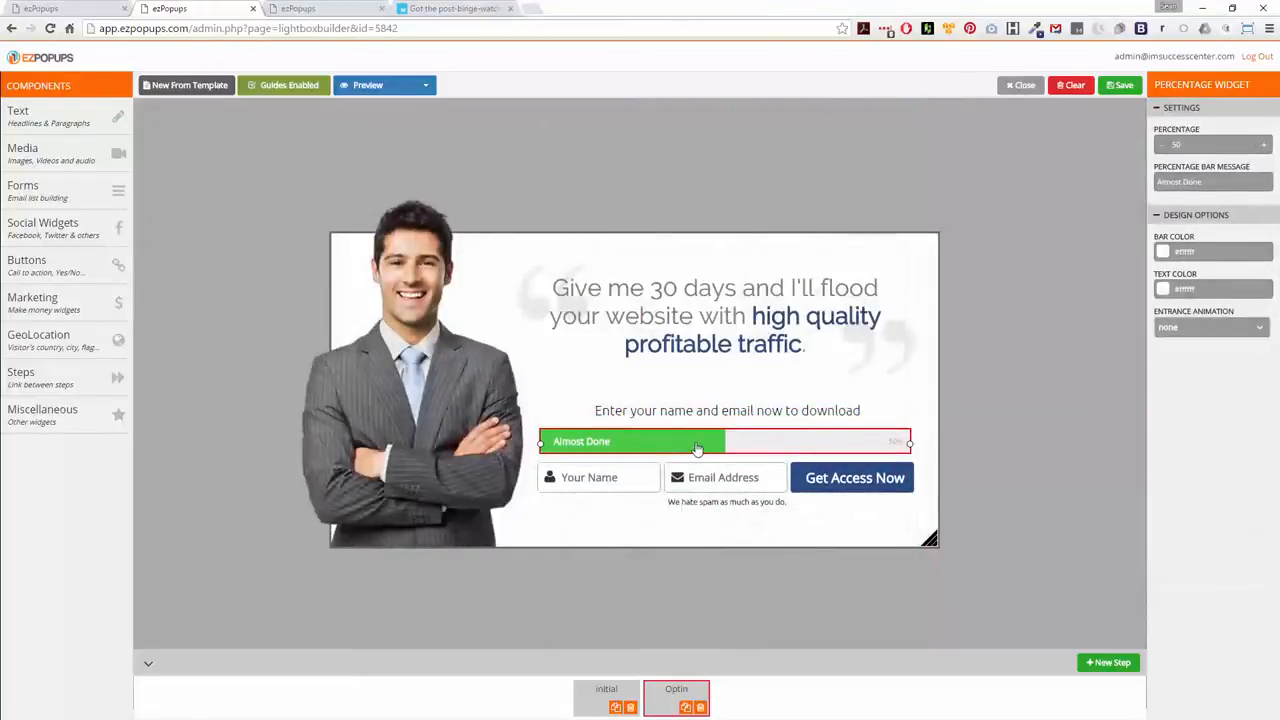
pyautogui.click(986, 422)
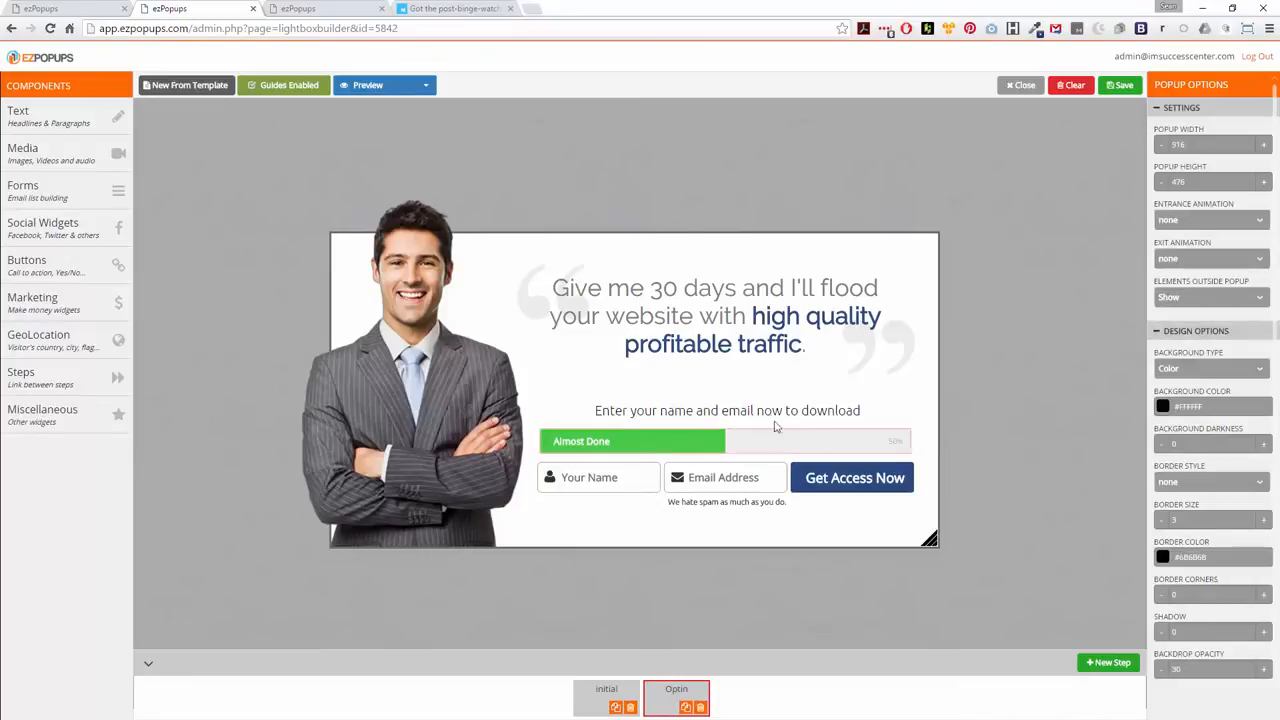
# Delete the progress bar from the Optin step and move the opt-in form back up beneath the download prompt
pyautogui.click(720, 441)
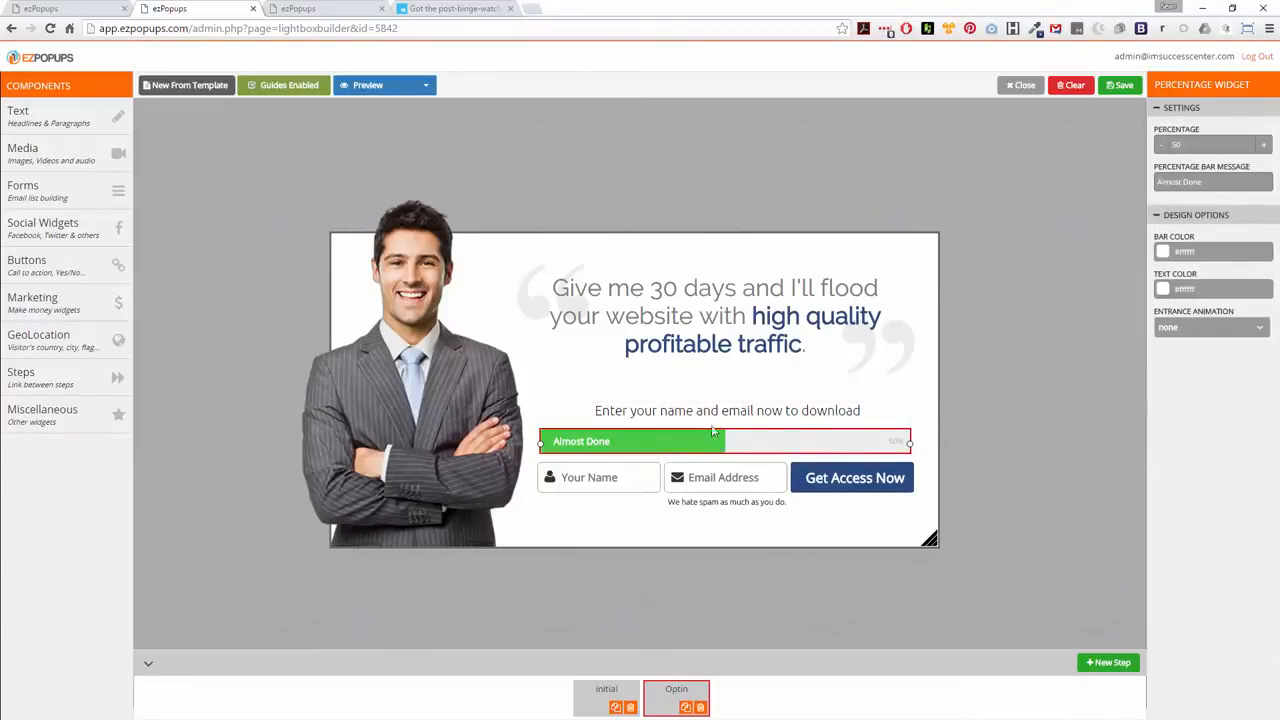
pyautogui.rightClick(768, 441)
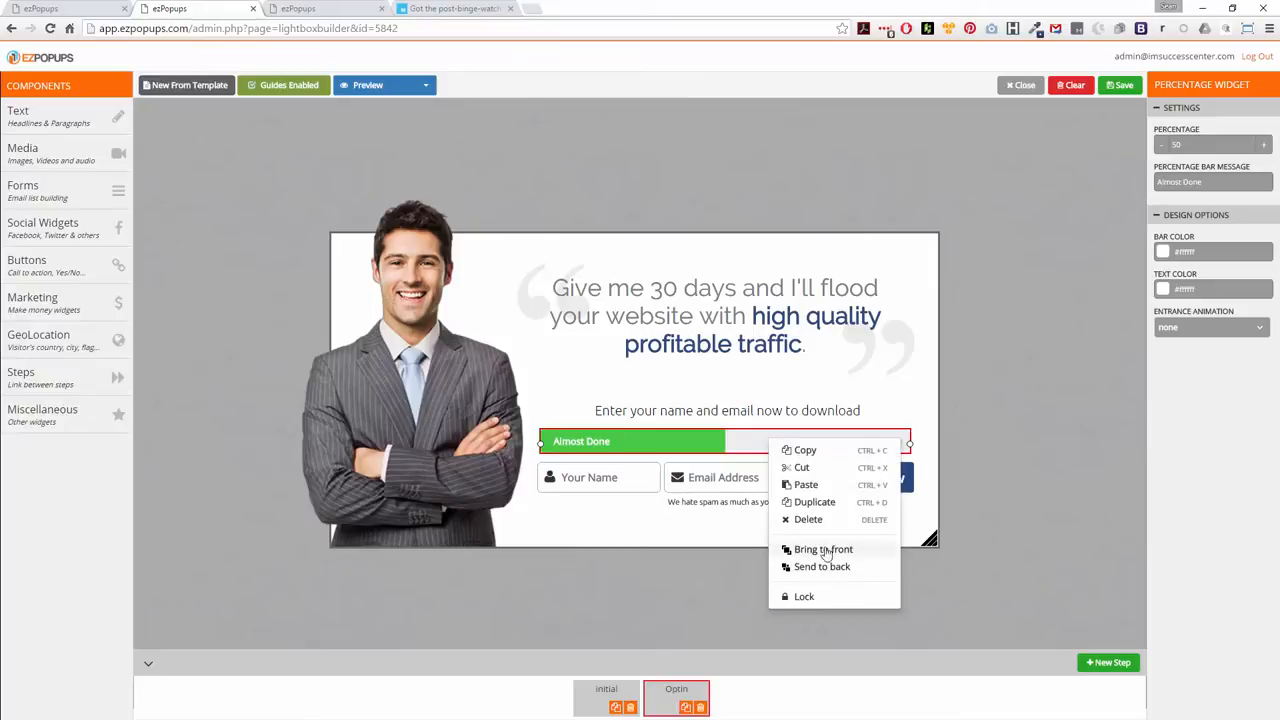
pyautogui.click(810, 520)
pyautogui.click(694, 143)
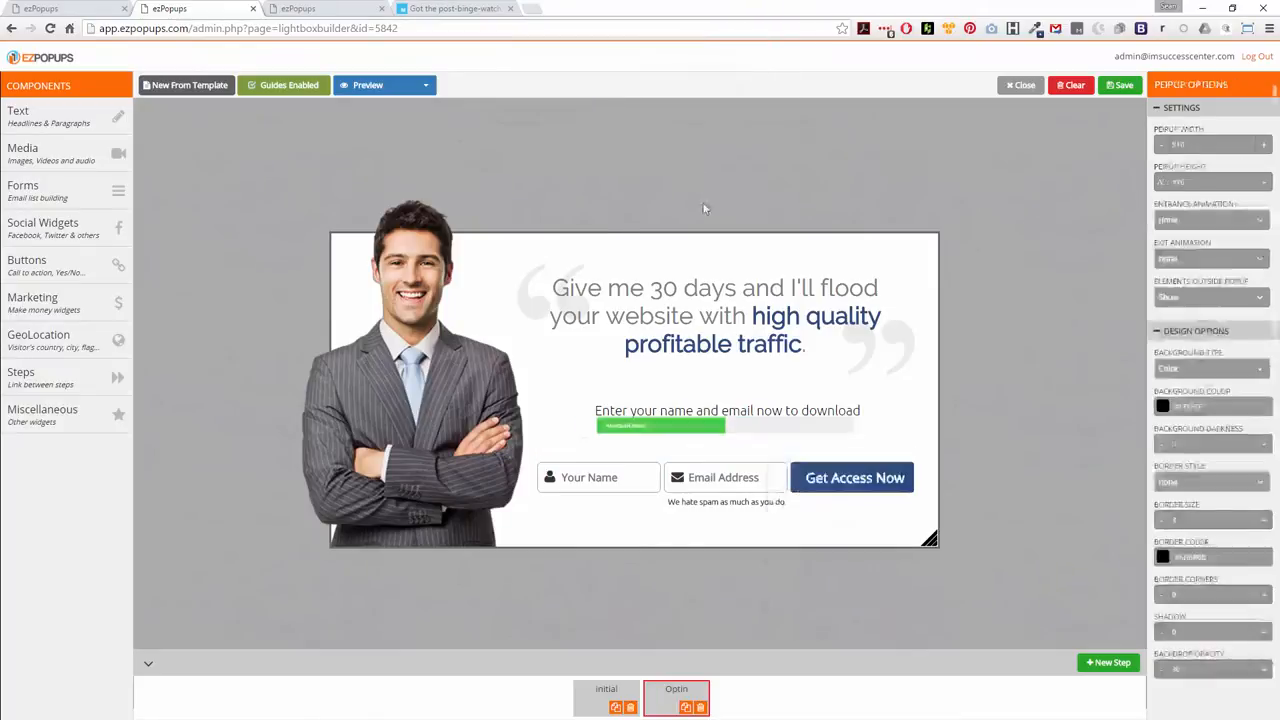
pyautogui.click(640, 477)
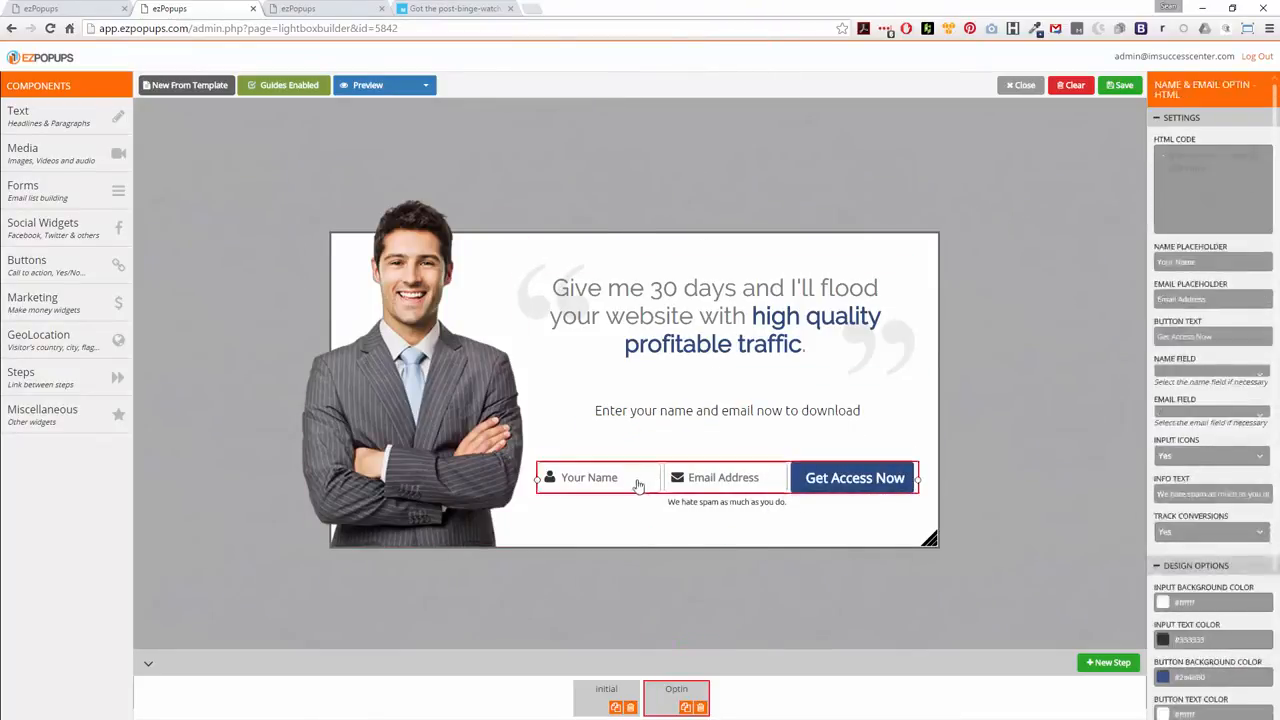
pyautogui.moveTo(640, 477); pyautogui.dragTo(643, 466)
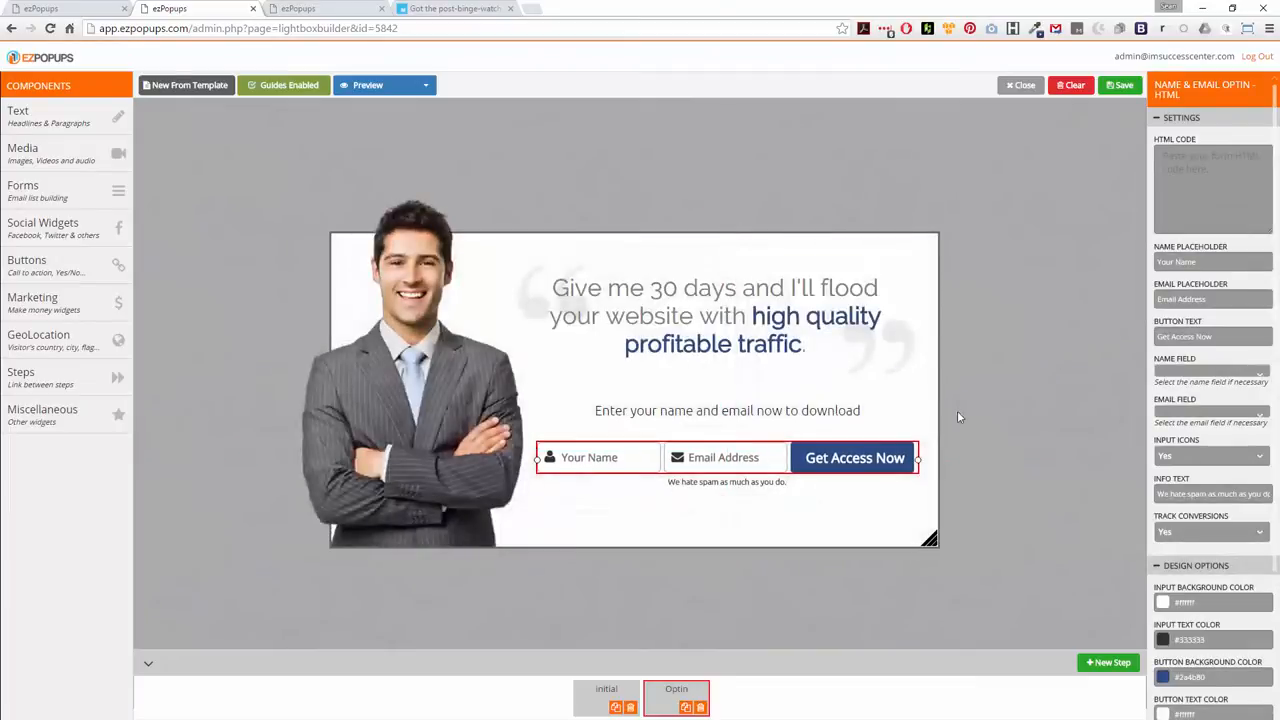
pyautogui.click(988, 413)
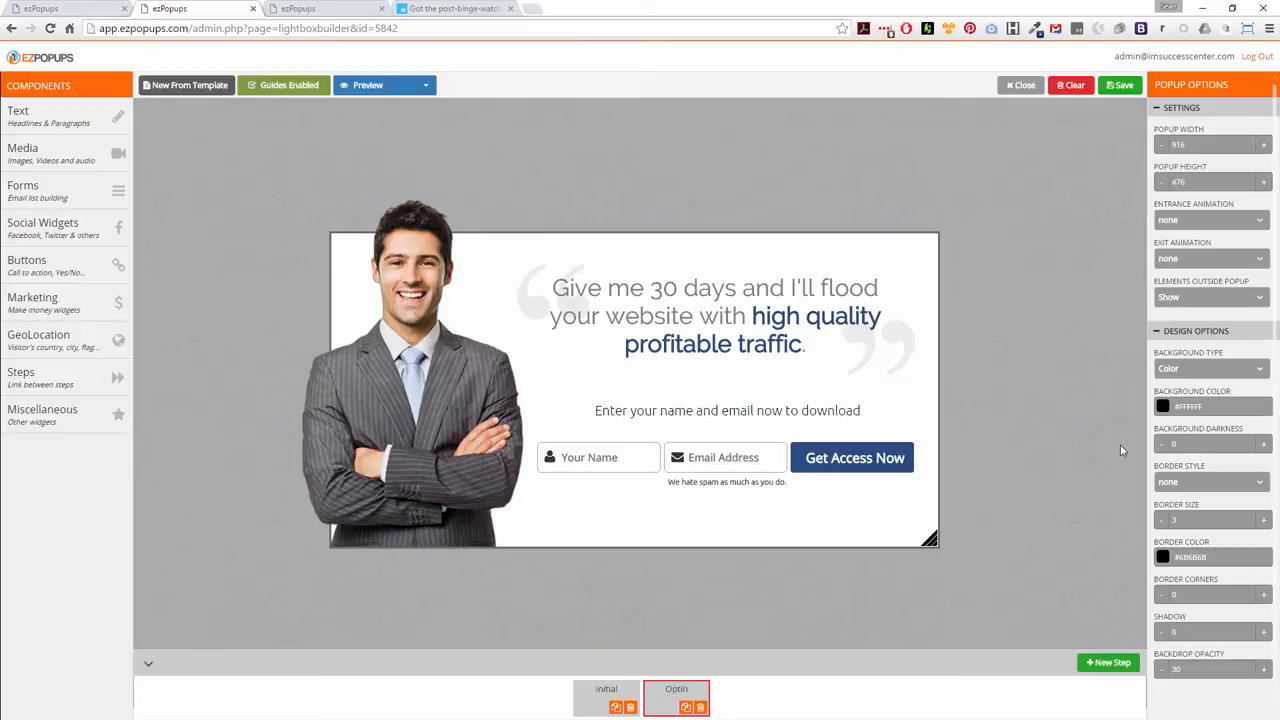
# Examine the widgets offered in the Miscellaneous and Forms component categories
pyautogui.click(37, 416)
pyautogui.scroll(-1, 195, 430)
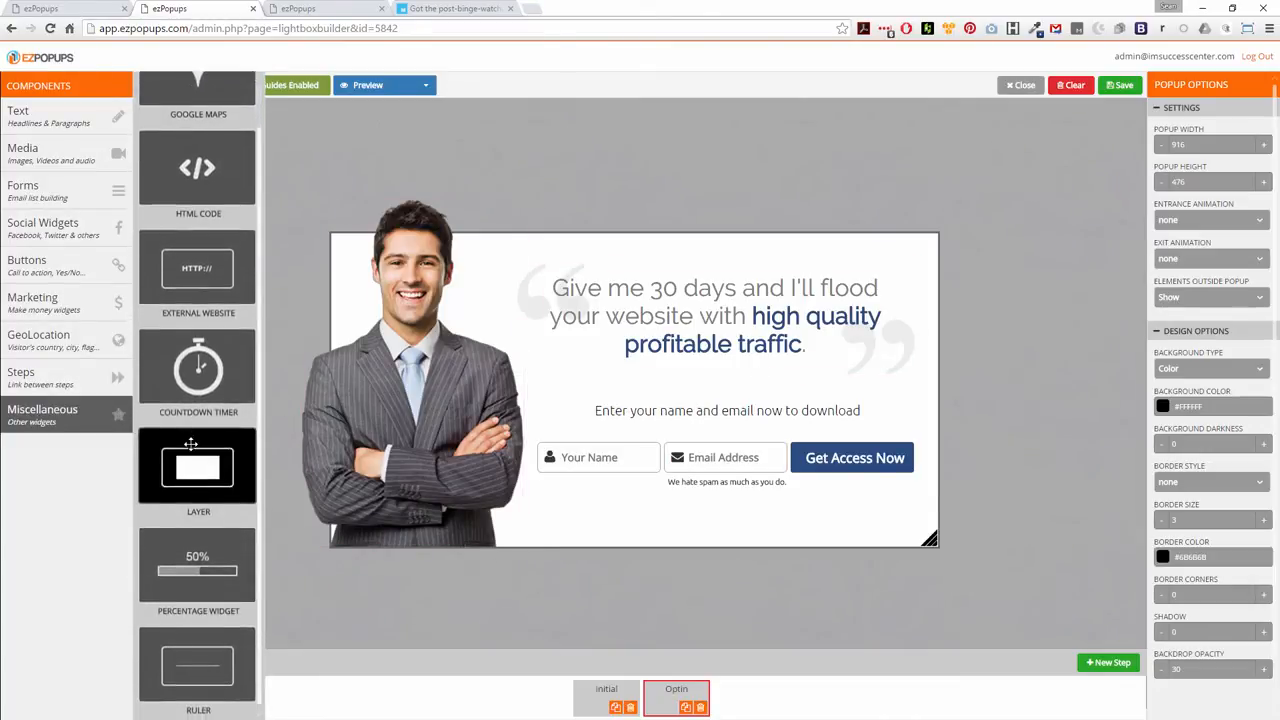
pyautogui.scroll(1, 190, 440)
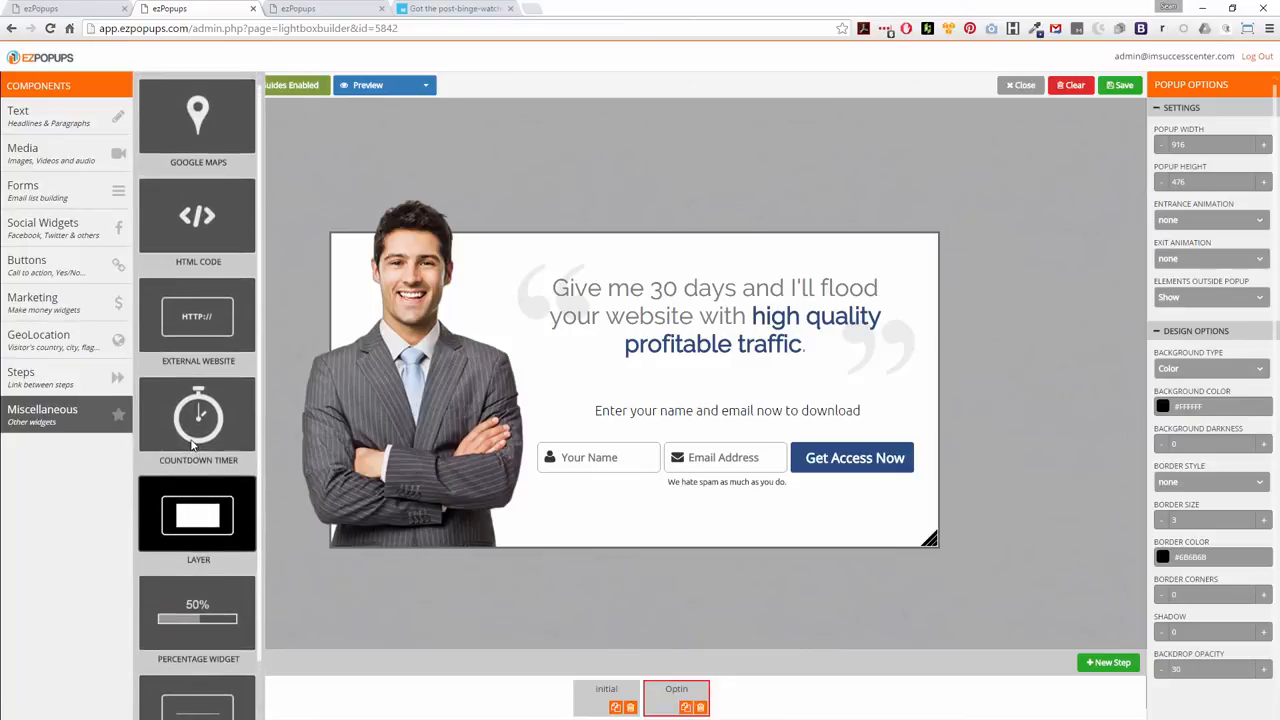
pyautogui.click(70, 188)
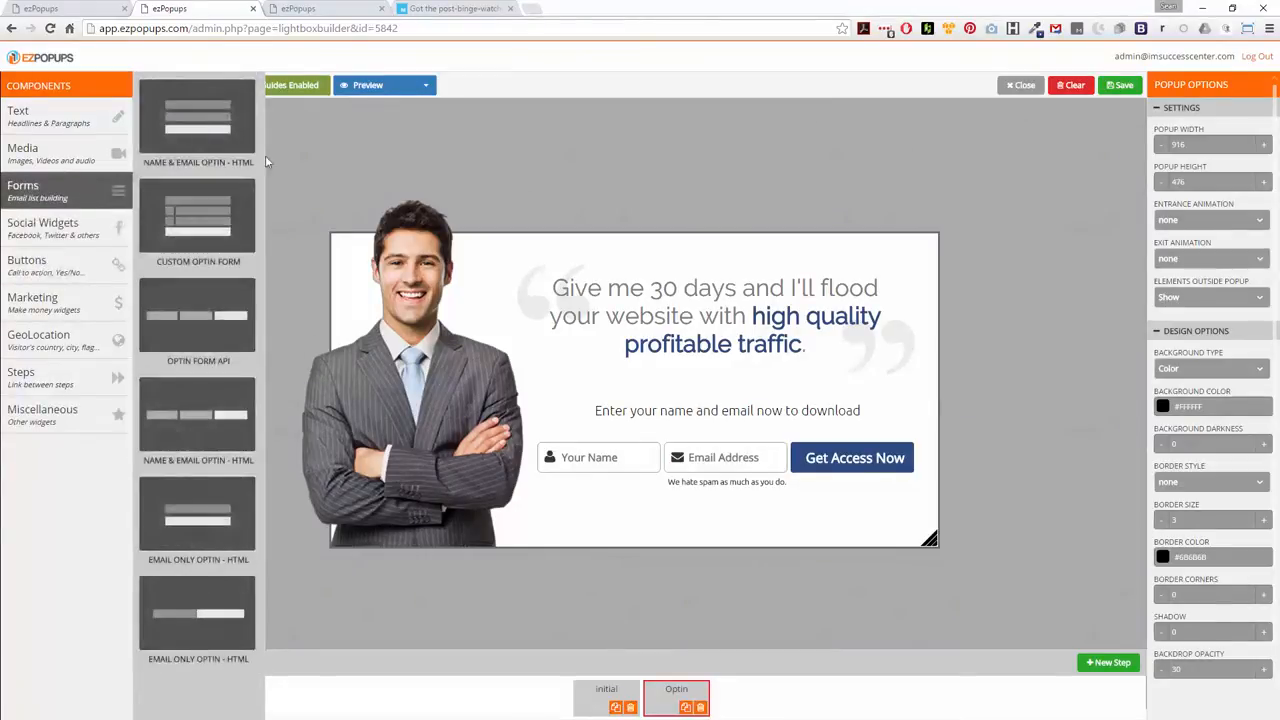
pyautogui.click(363, 158)
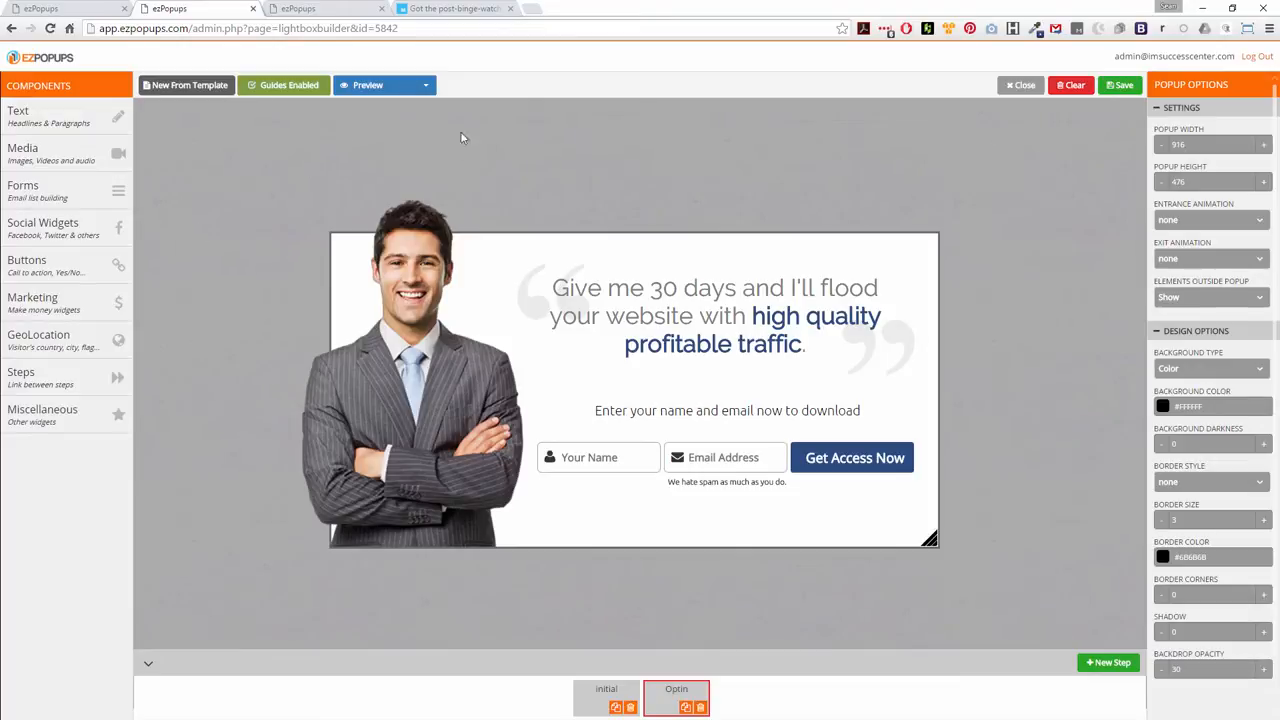
# Preview the Optin step in the tablet layout and in the mobile layout
pyautogui.click(370, 86)
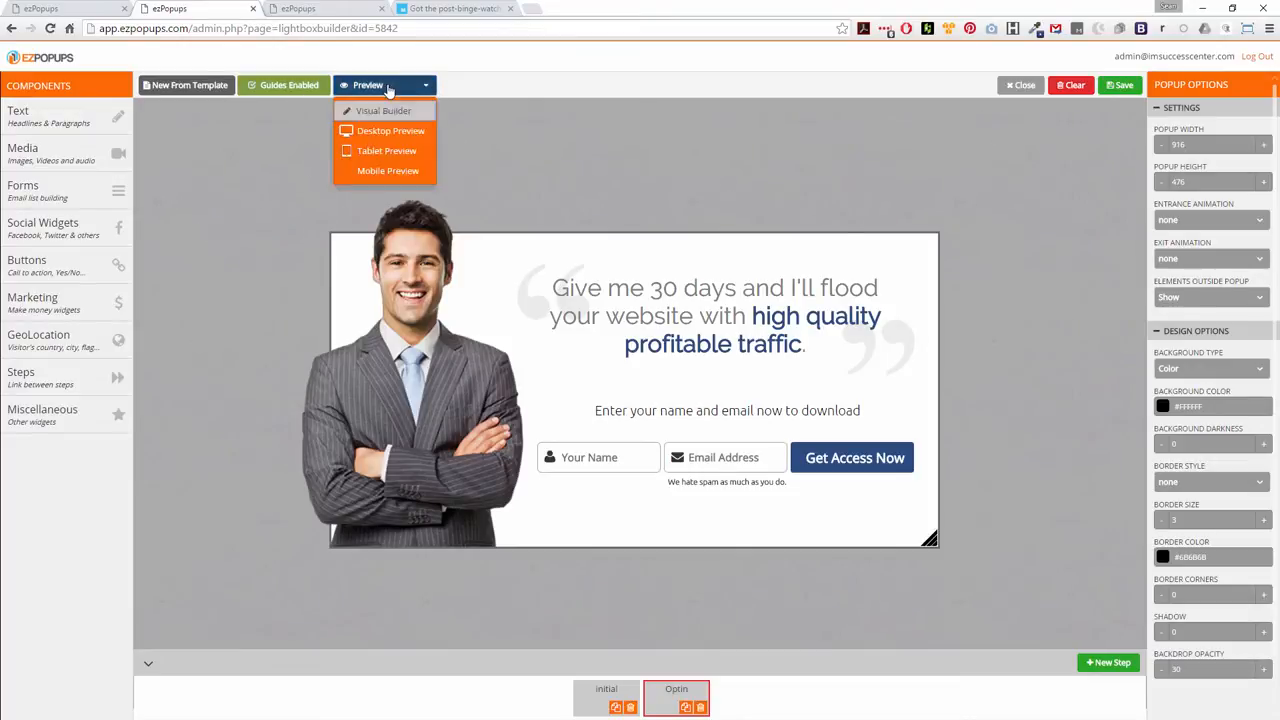
pyautogui.click(376, 151)
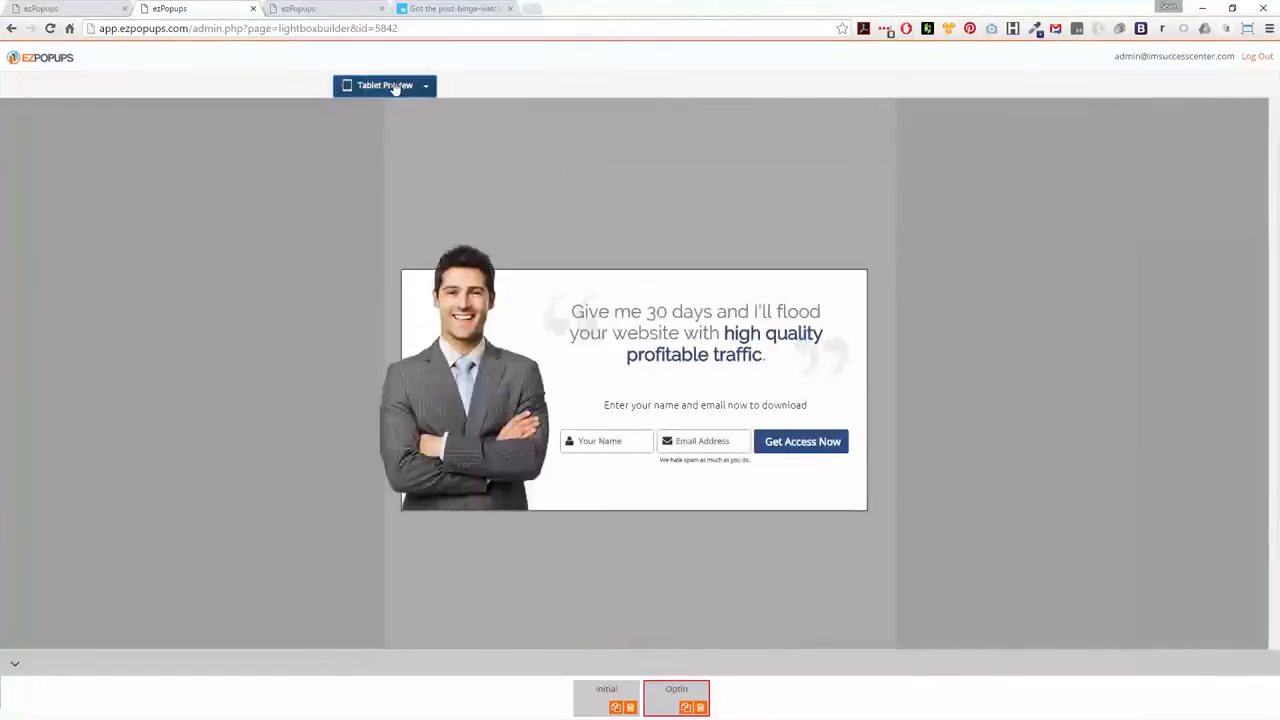
pyautogui.click(386, 86)
pyautogui.click(372, 169)
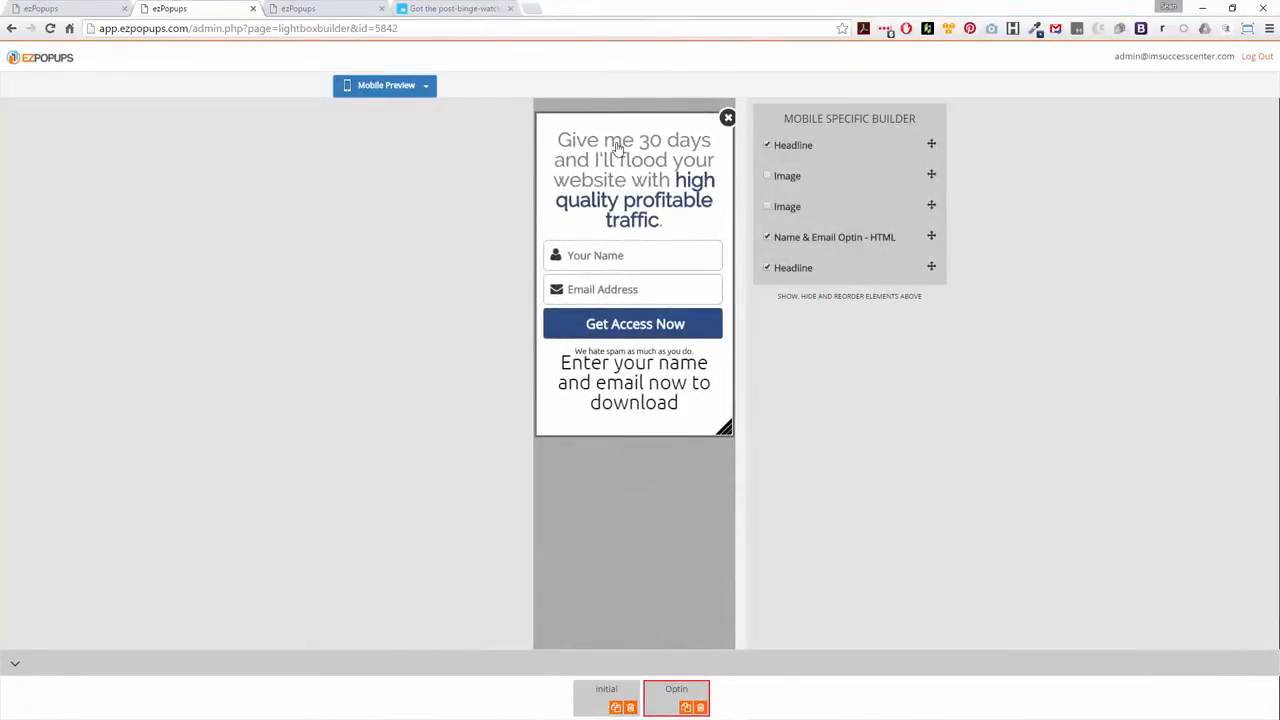
# Try showing each of the two images in the mobile layout, hiding each one again
pyautogui.click(767, 206)
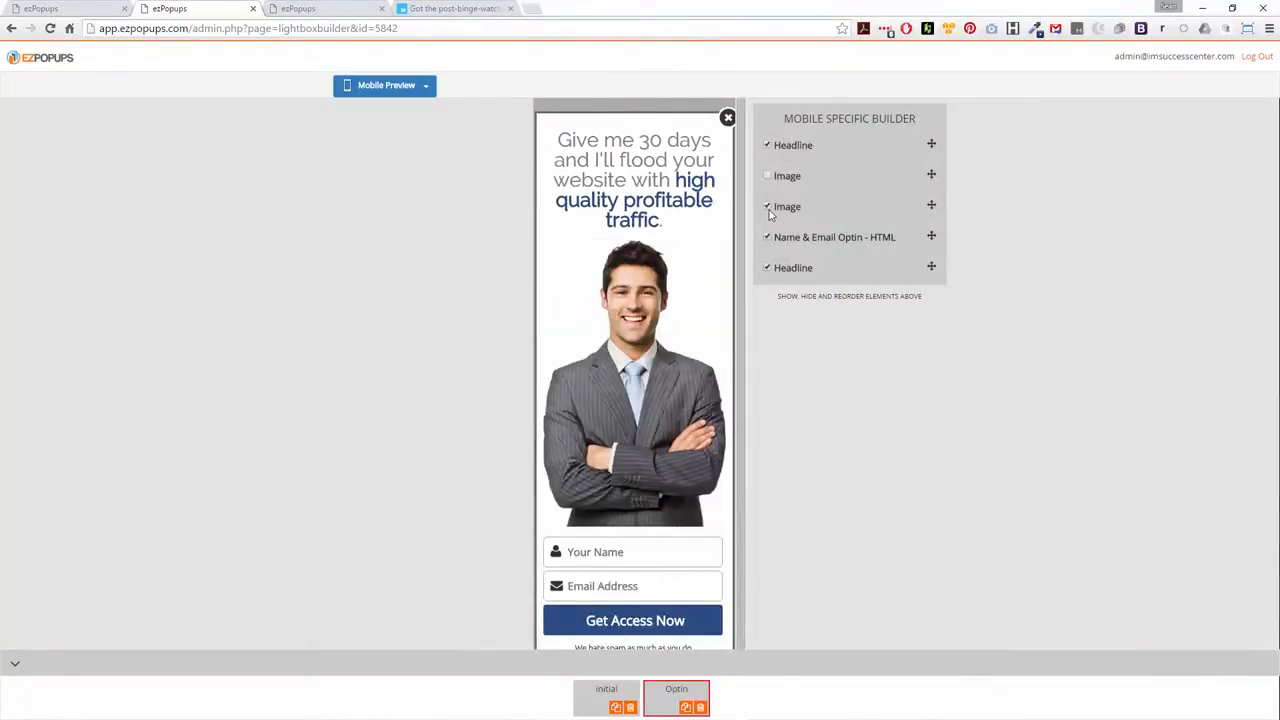
pyautogui.click(767, 207)
pyautogui.click(767, 177)
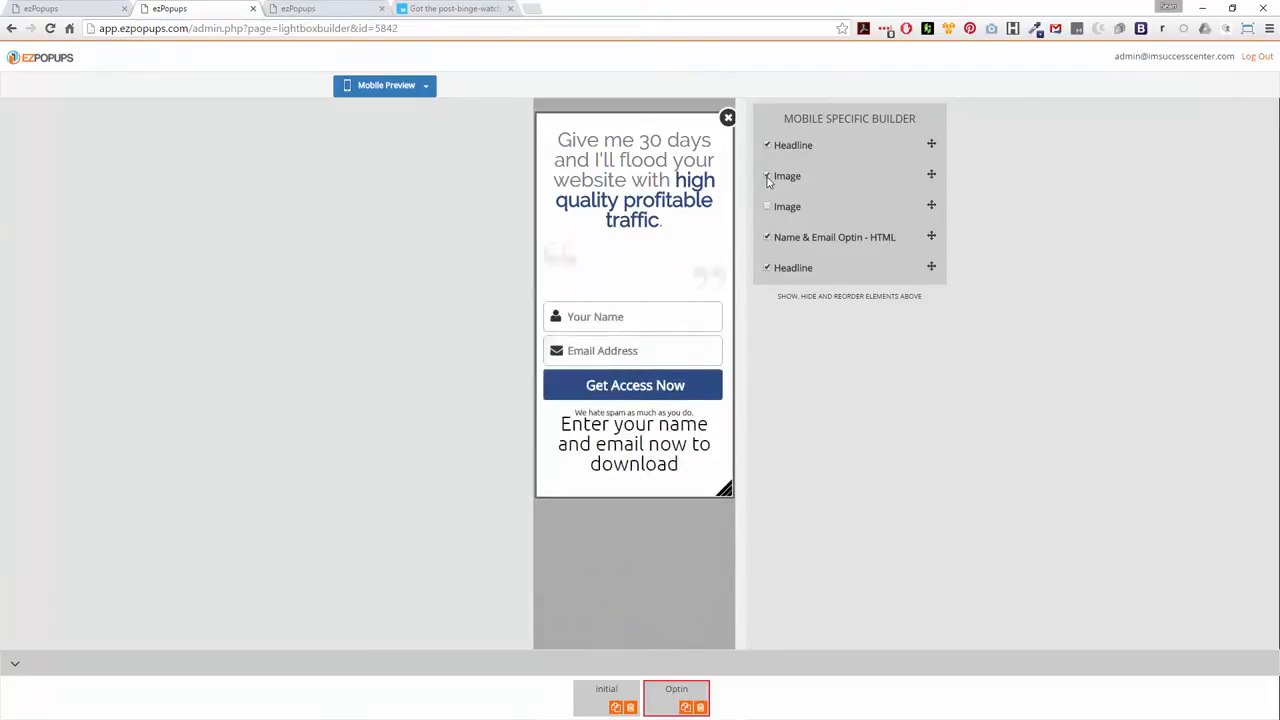
pyautogui.click(767, 177)
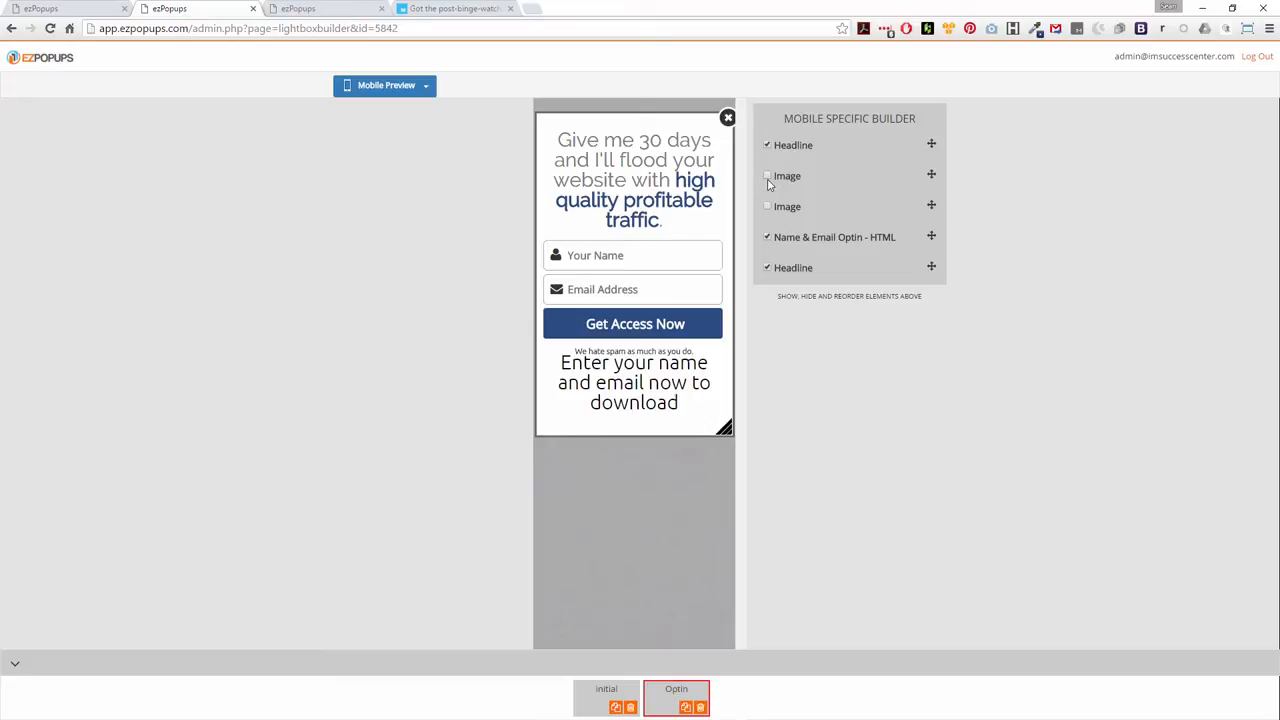
# Return from the mobile preview to the visual builder and save the popup
pyautogui.click(415, 87)
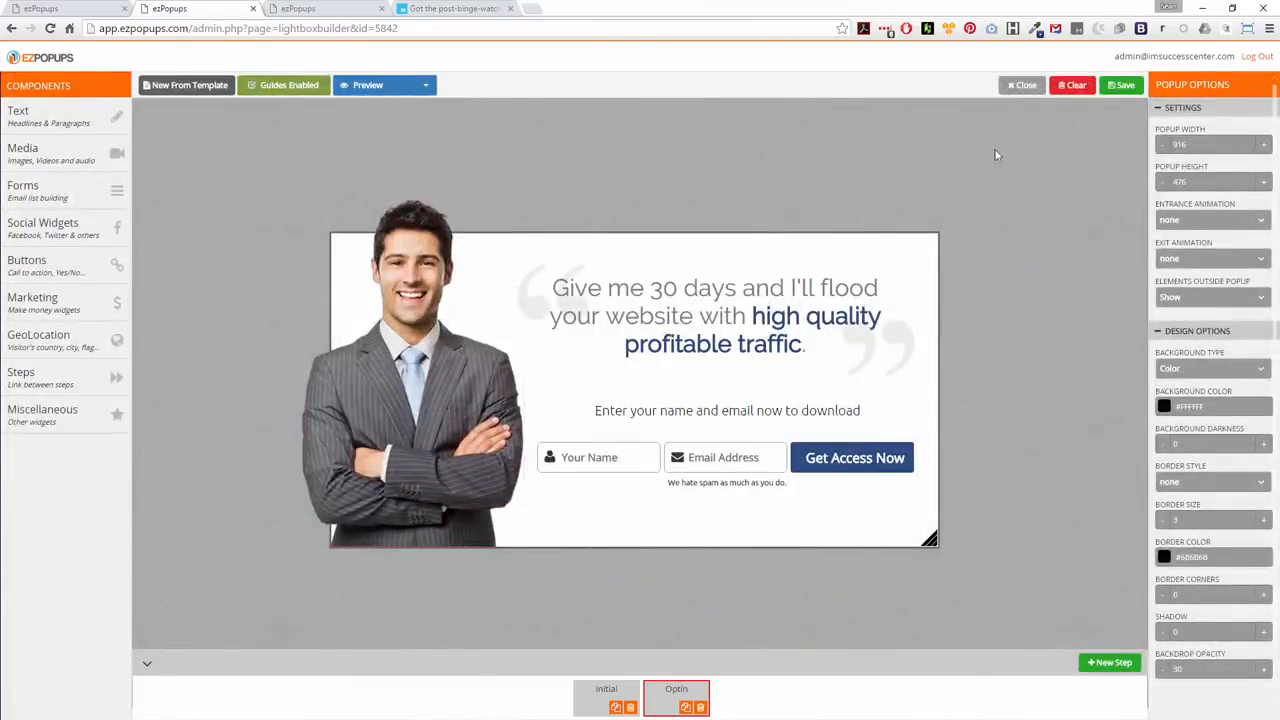
pyautogui.click(1124, 86)
# Create a new ezSnip titled News 1 with Demo 2 as the popup to show
pyautogui.click(326, 9)
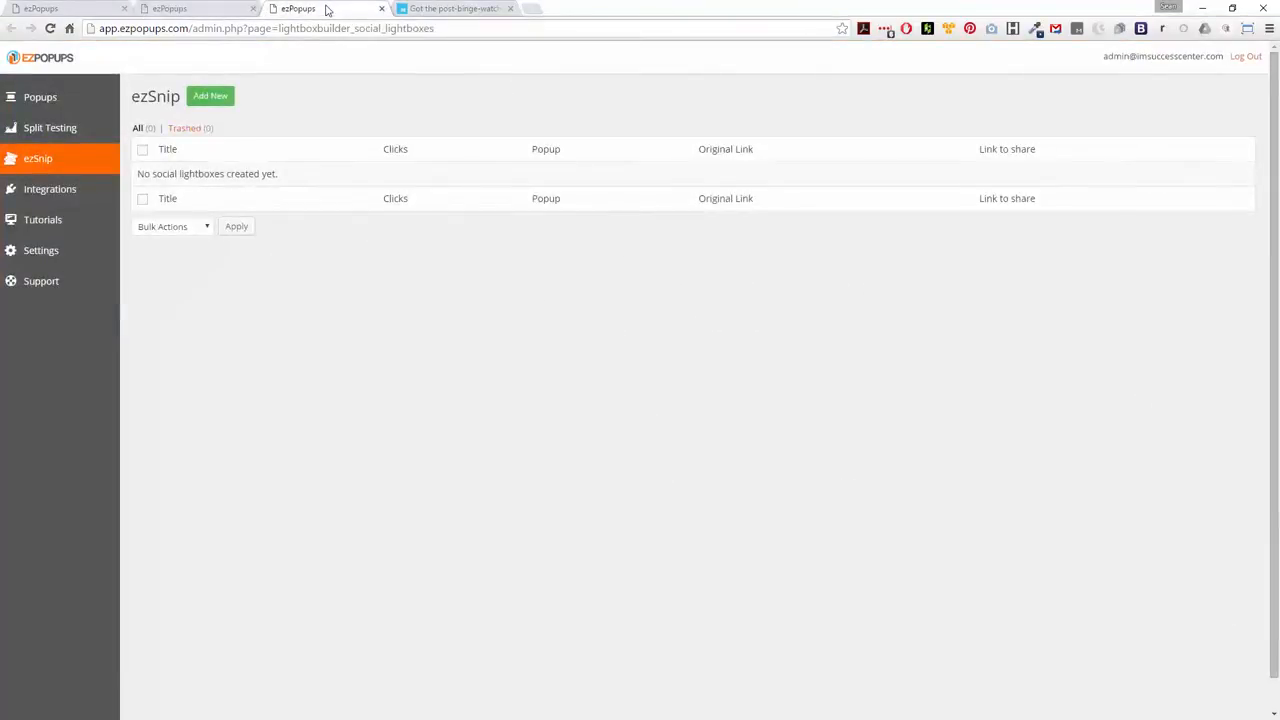
pyautogui.click(213, 96)
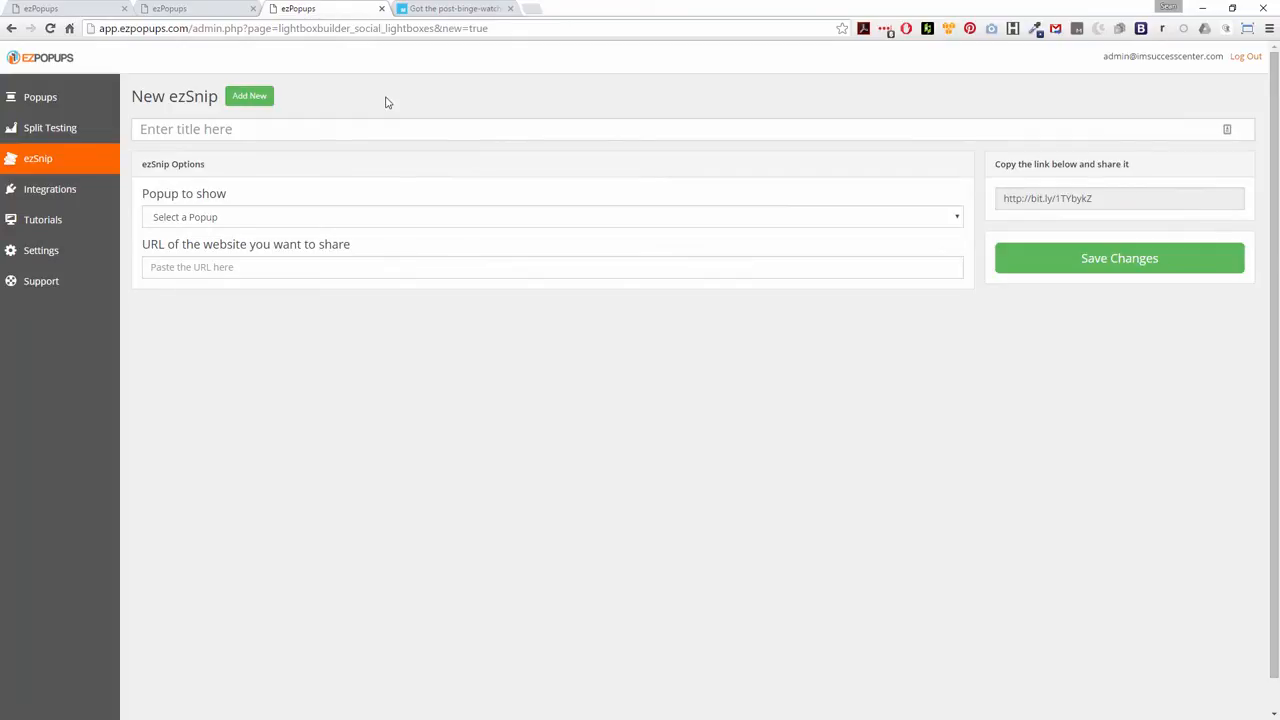
pyautogui.click(217, 127)
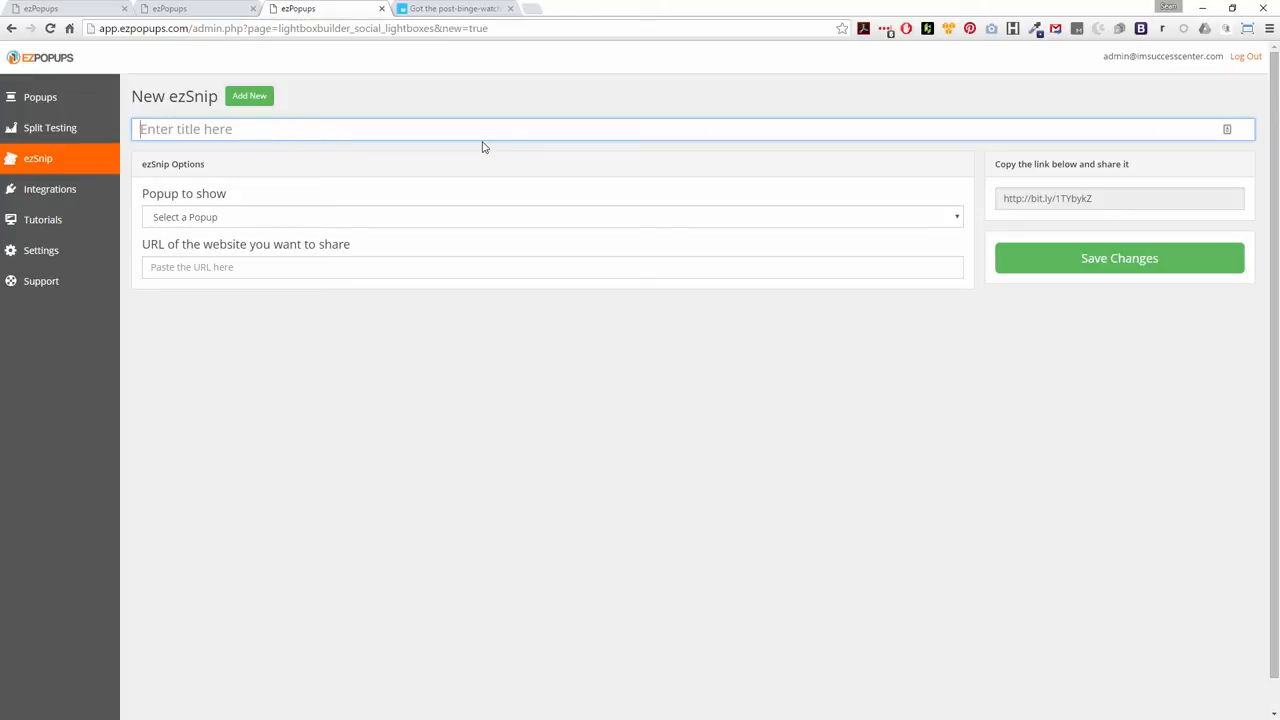
pyautogui.write('News 1')
pyautogui.click(355, 224)
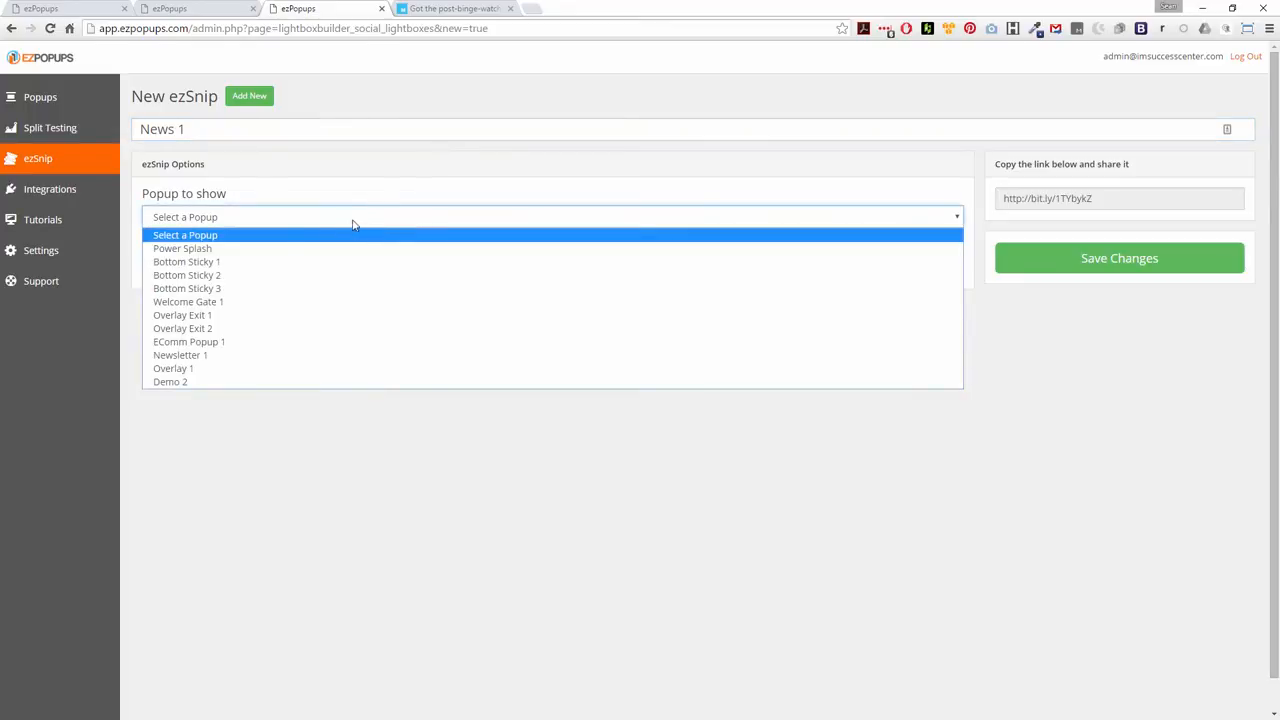
pyautogui.click(179, 382)
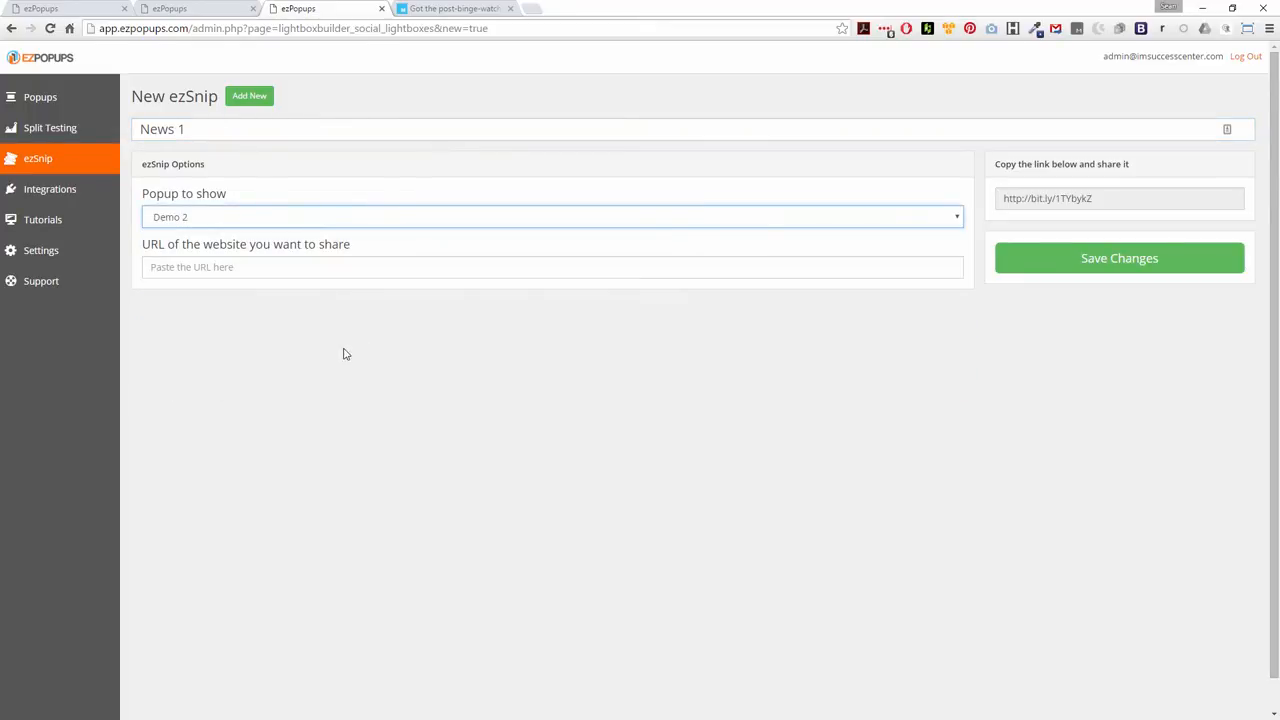
# Copy the Mashable post-binge-watching blues article's address and paste it as the website URL the ezSnip shares
pyautogui.click(470, 8)
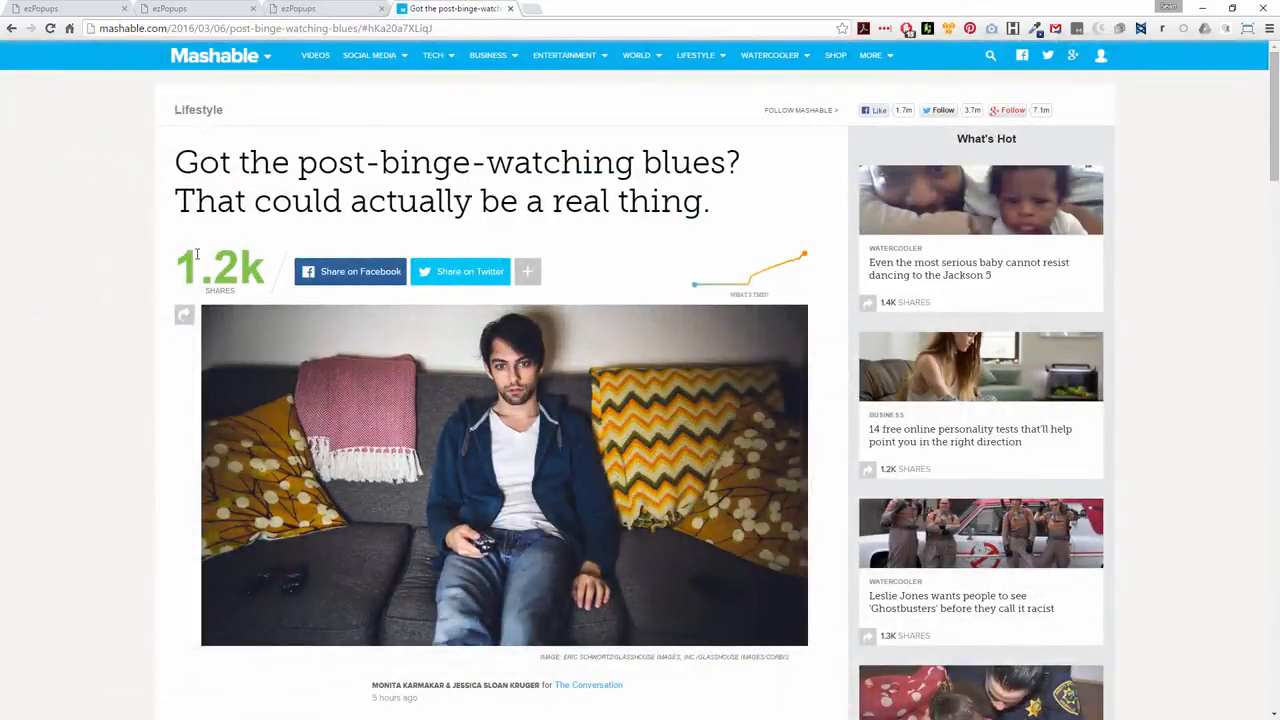
pyautogui.click(343, 29)
pyautogui.hotkey('ctrl', 'c')
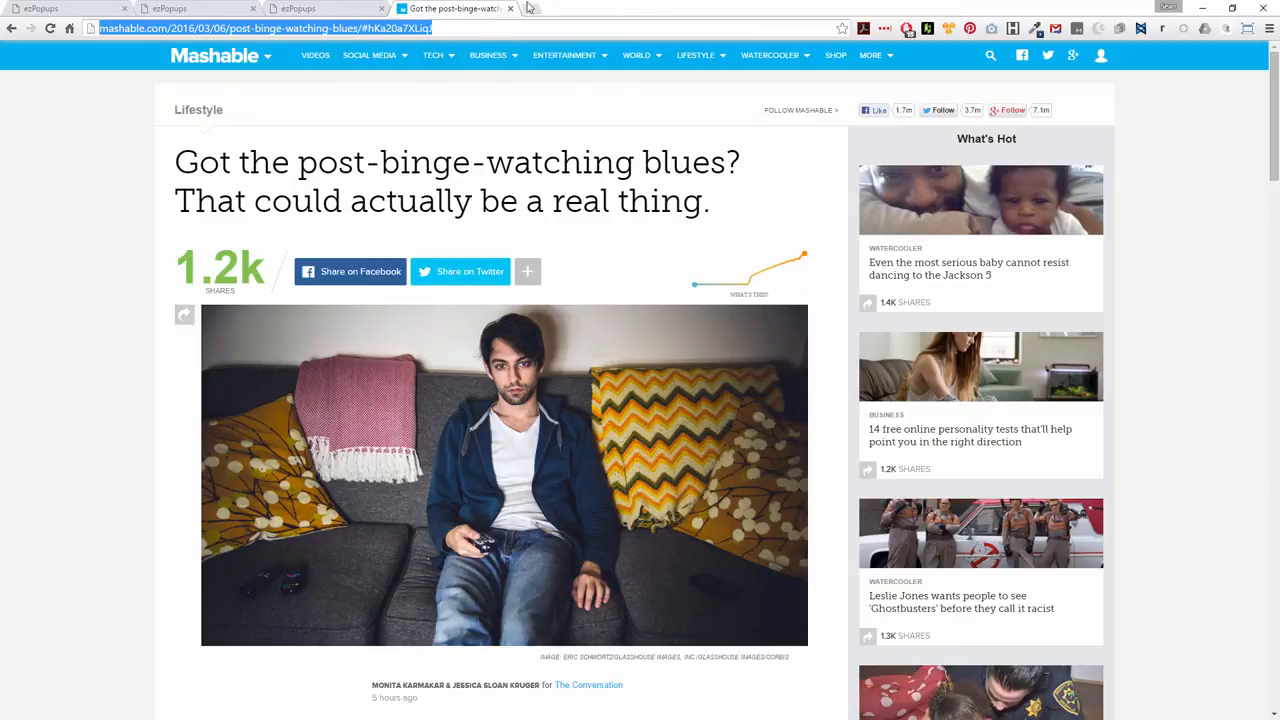
pyautogui.click(320, 8)
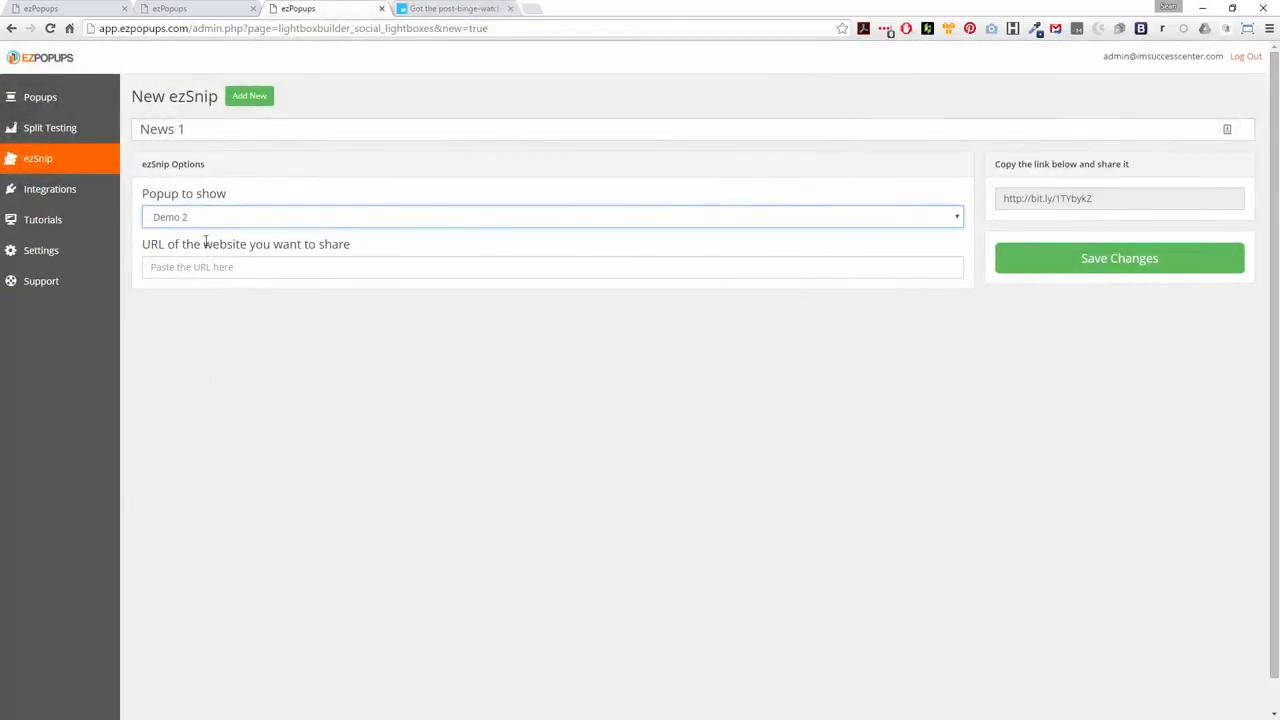
pyautogui.click(310, 270)
pyautogui.hotkey('ctrl', 'v')
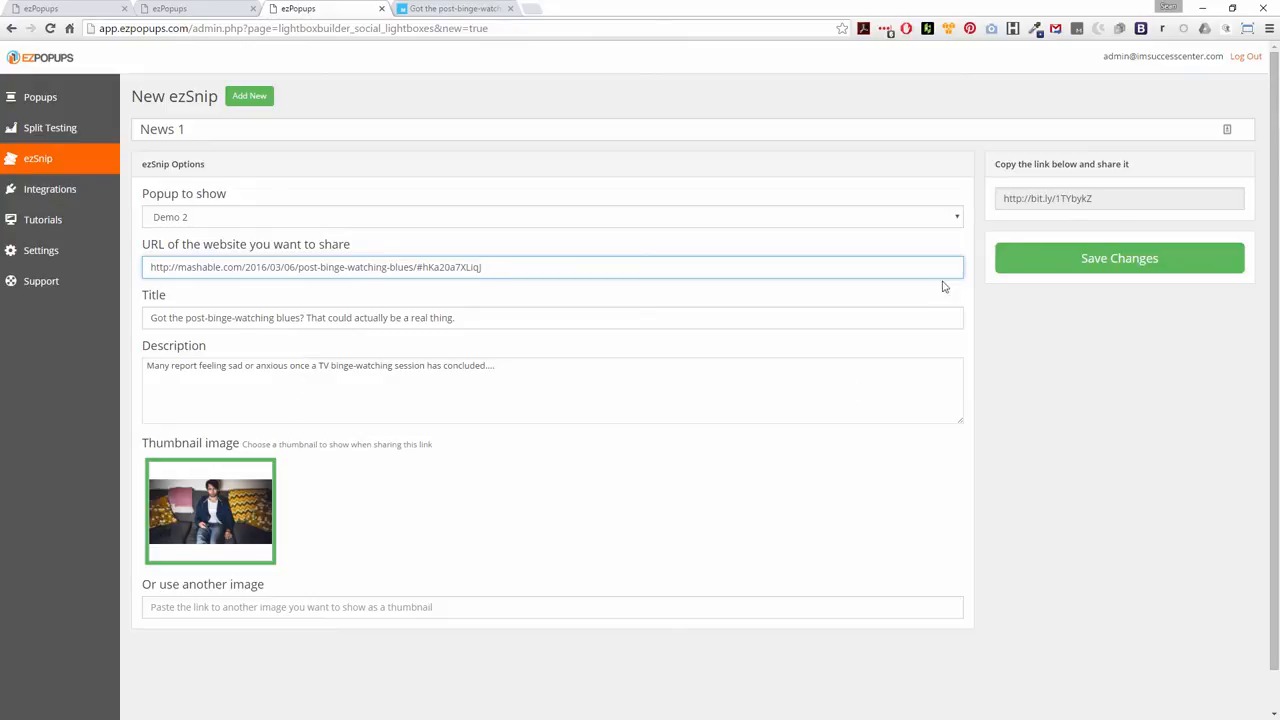
# Save the News 1 ezSnip and copy its bit.ly share link
pyautogui.click(1061, 199)
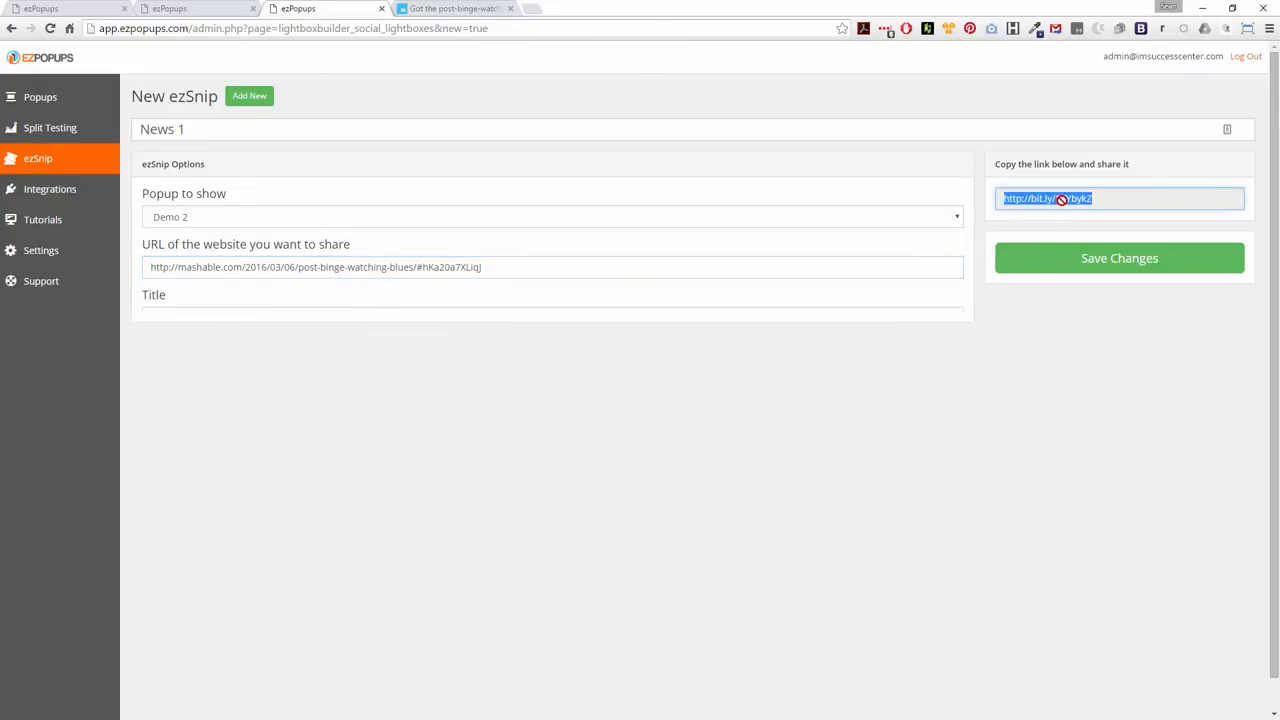
pyautogui.click(1089, 260)
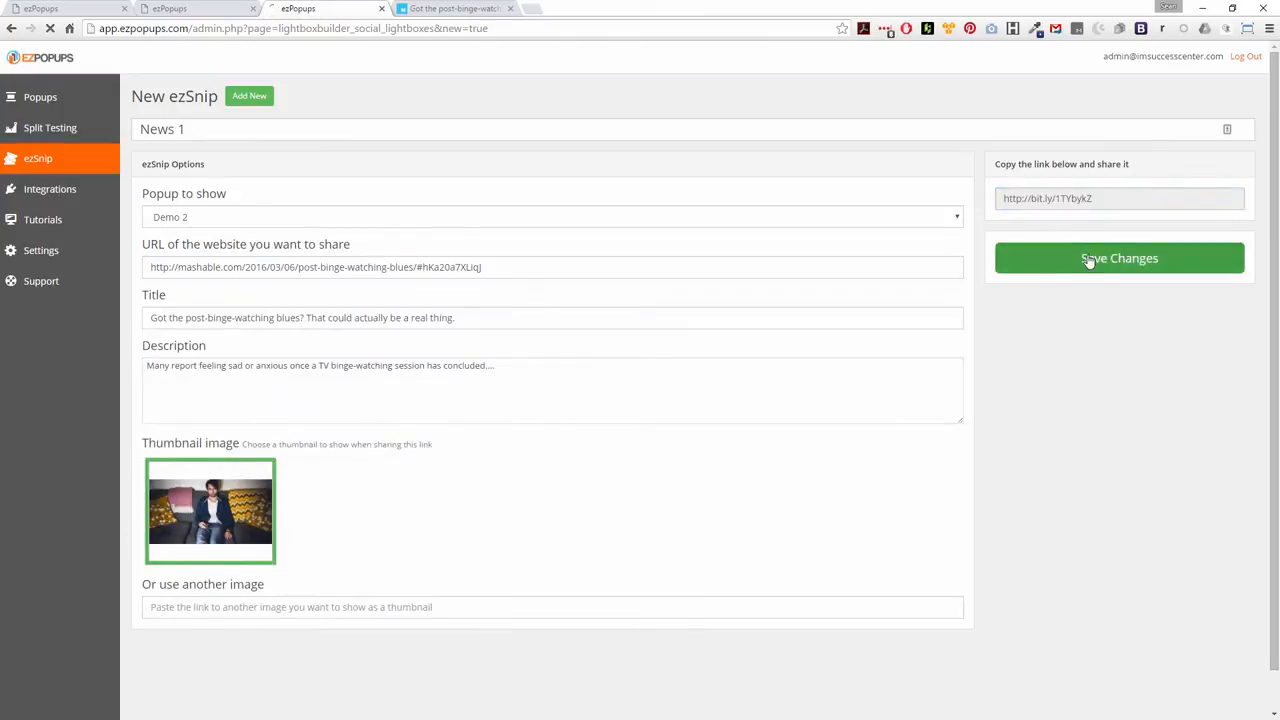
pyautogui.click(1040, 228)
pyautogui.hotkey('ctrl', 'c')
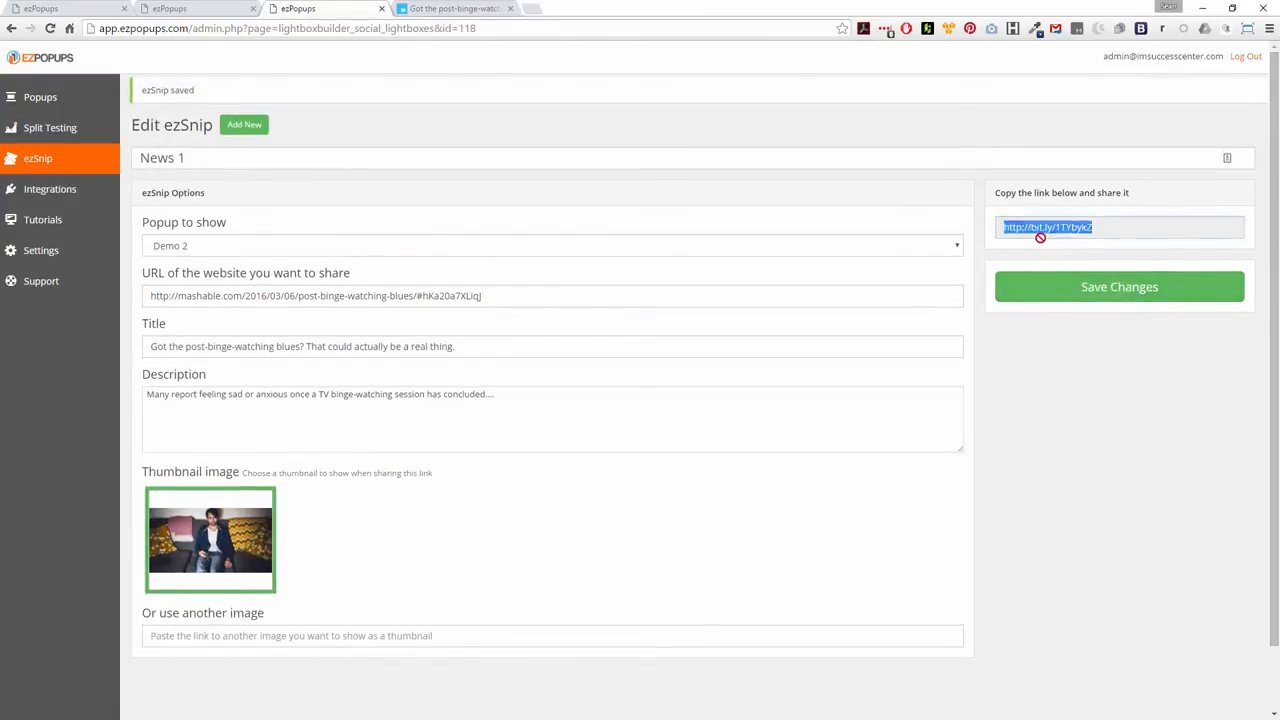
# Open Facebook in a new tab and paste the copied ezSnip link into a new status update
pyautogui.click(531, 8)
pyautogui.write('facebook.com')
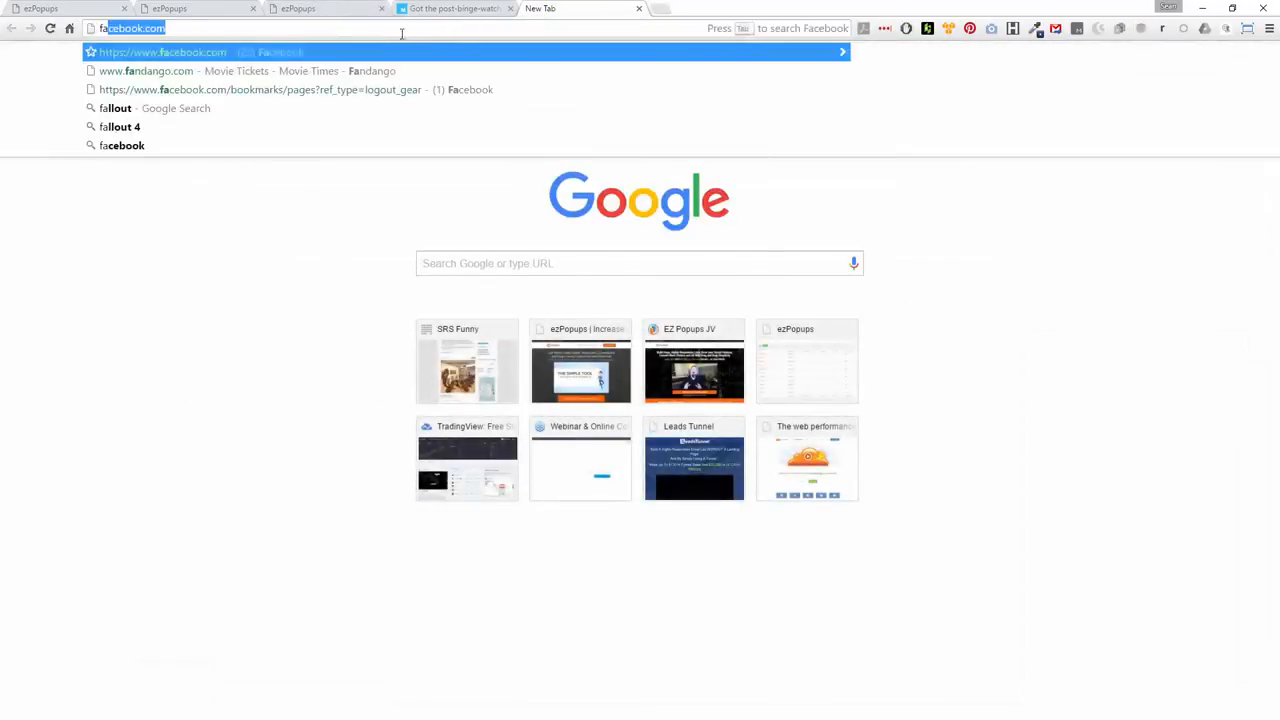
pyautogui.press('Return')
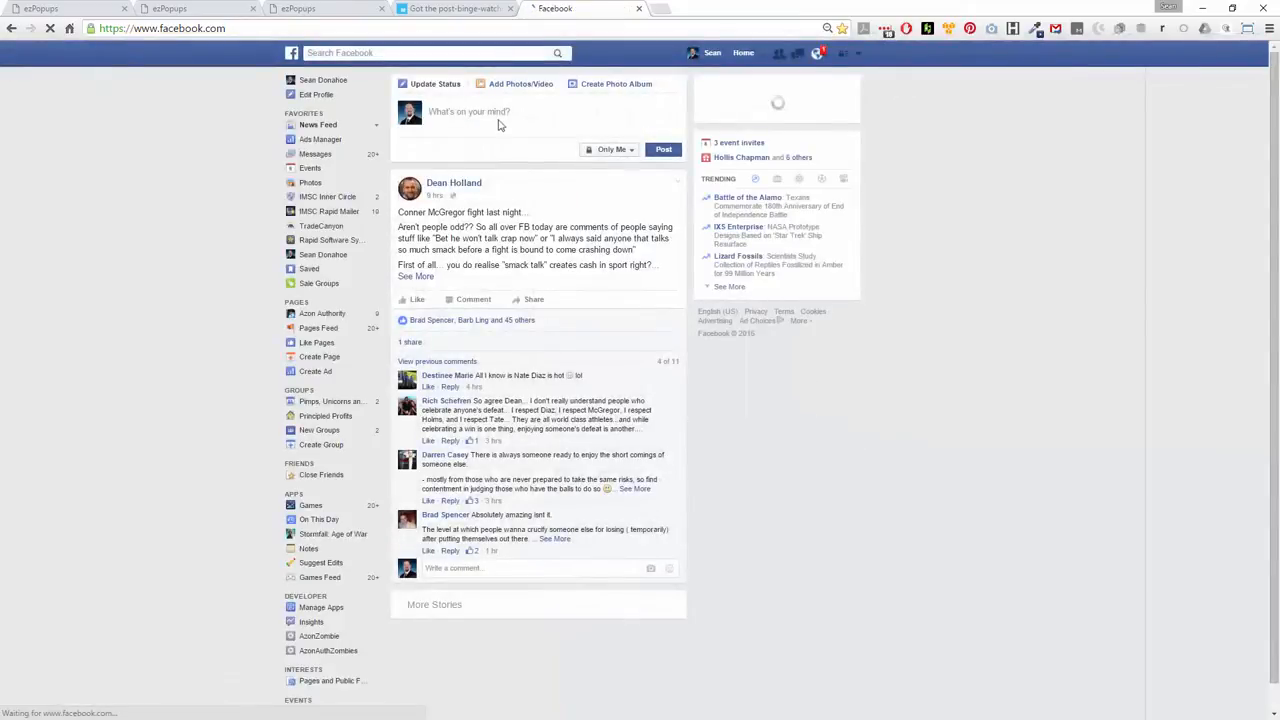
pyautogui.hotkey('ctrl', 'v')
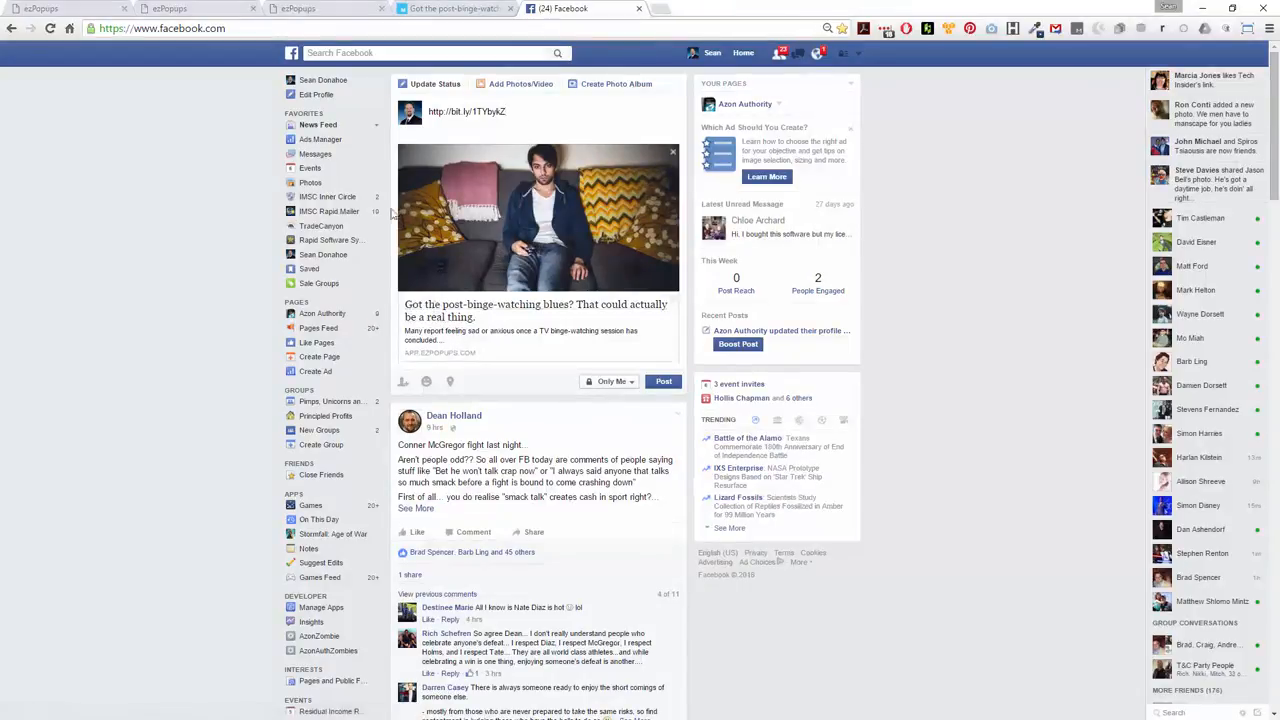
# Replace the link text in the status with "Hey, just binge watched House of Cards and can totally relate..." and publish the post
pyautogui.moveTo(524, 112); pyautogui.dragTo(426, 112)
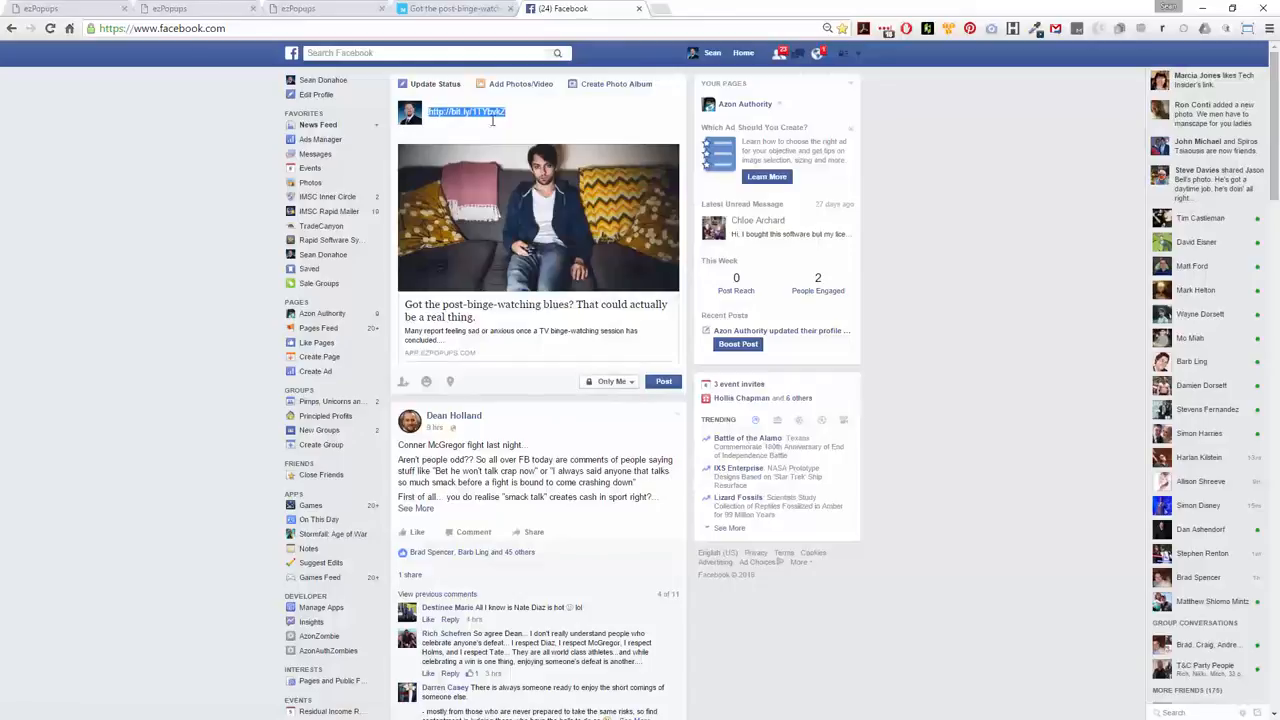
pyautogui.write('Hey')
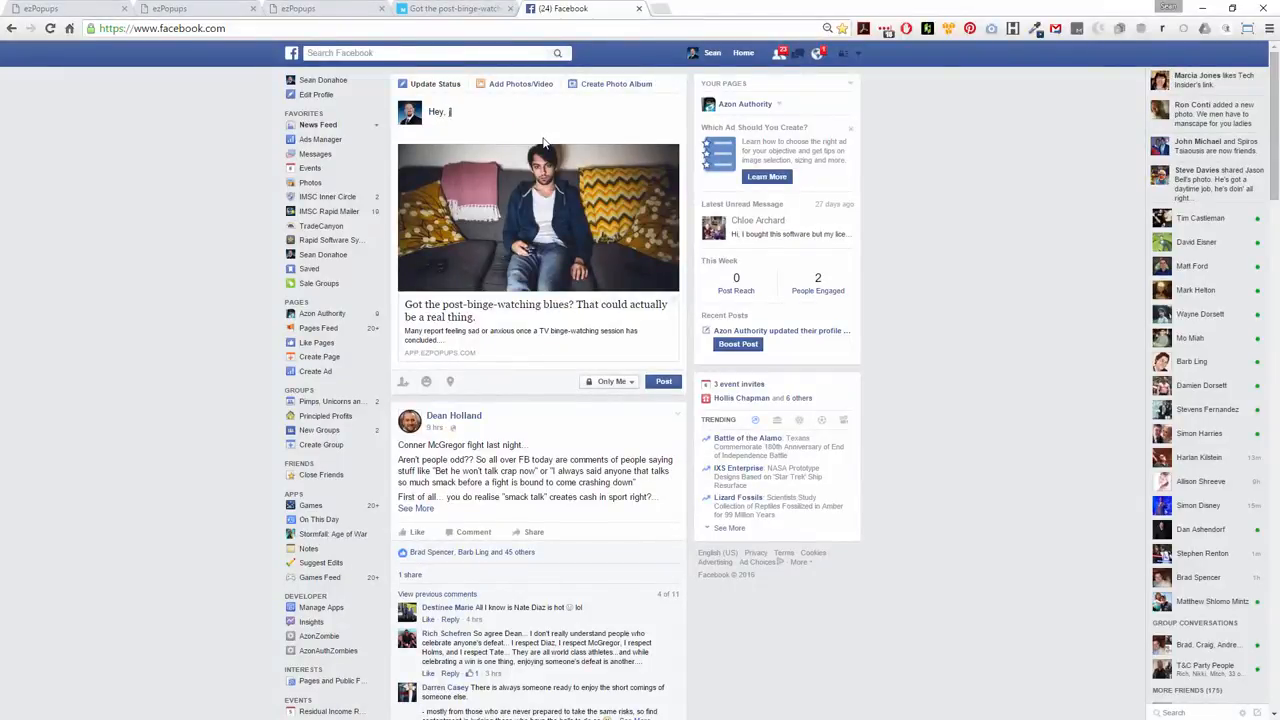
pyautogui.write(', just watche')
pyautogui.press('BackSpace')
pyautogui.press('BackSpace')
pyautogui.press('BackSpace')
pyautogui.press('BackSpace')
pyautogui.press('BackSpace')
pyautogui.write('binge watched House of Car')
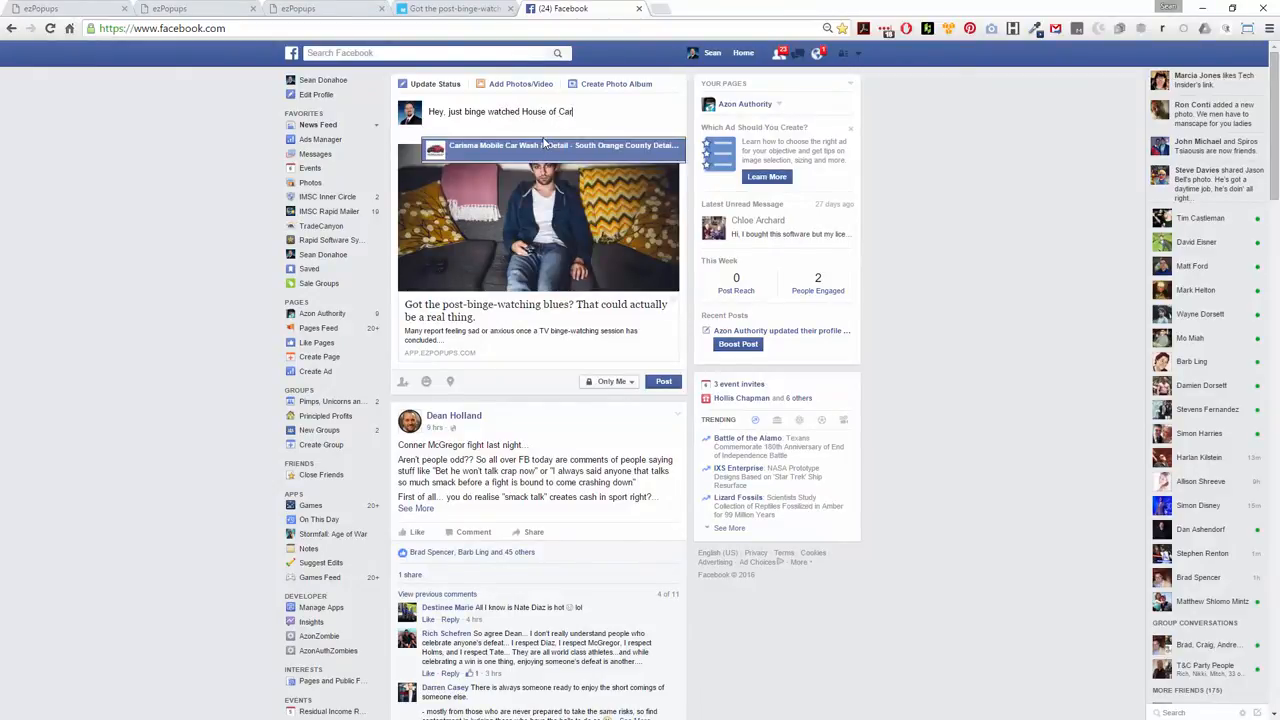
pyautogui.write('ds and ca')
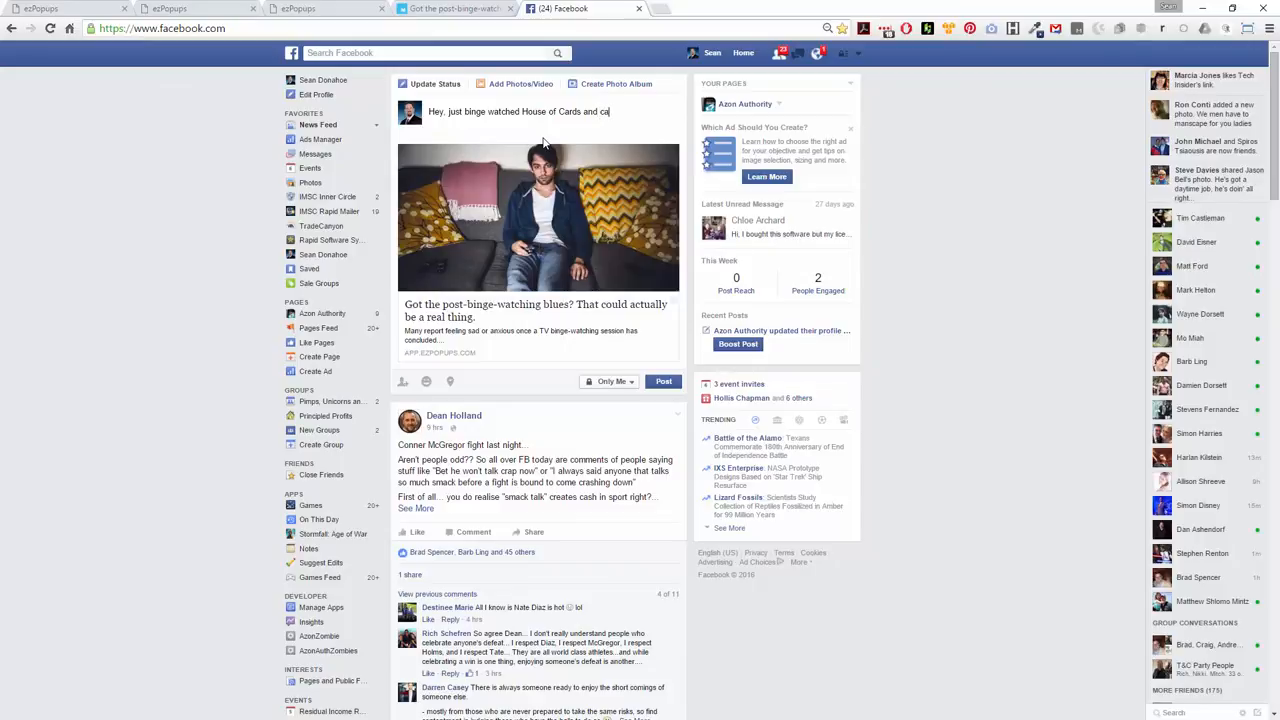
pyautogui.write('n totally relate...')
pyautogui.click(668, 385)
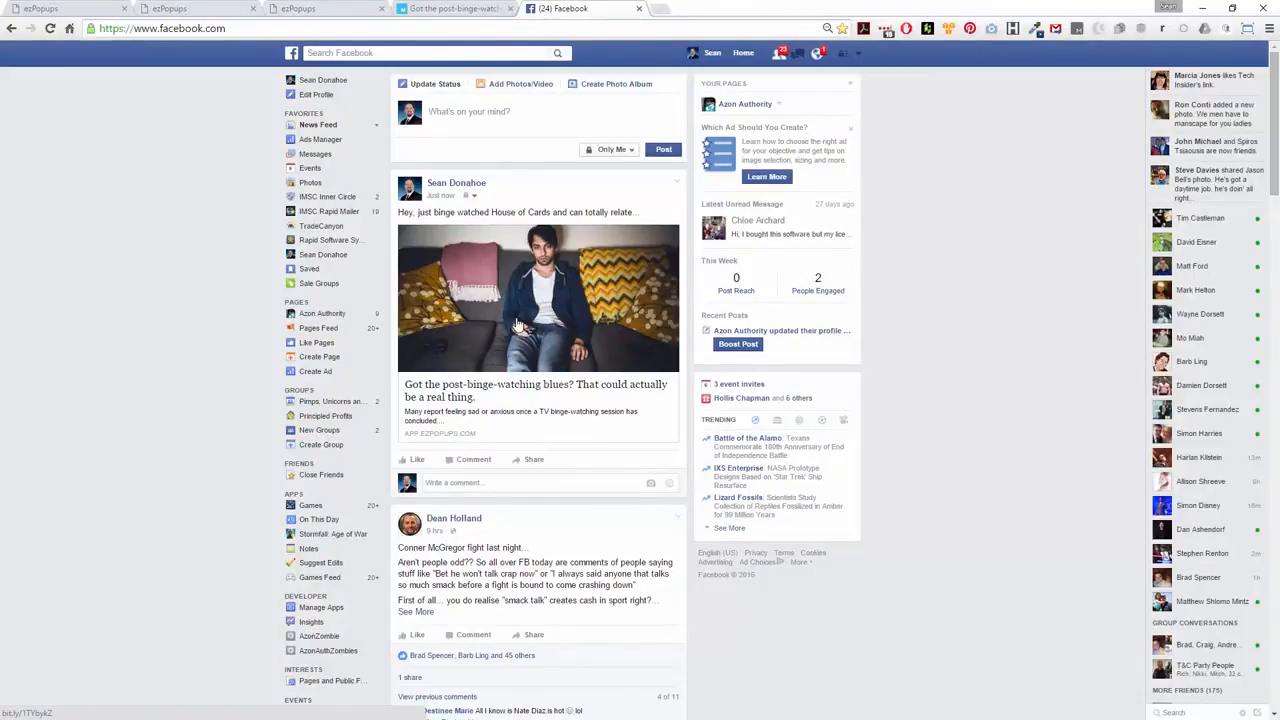
# Test the posted article link by answering Sure in its popup and submitting the opt-in form with a first name and an email address
pyautogui.click(518, 325)
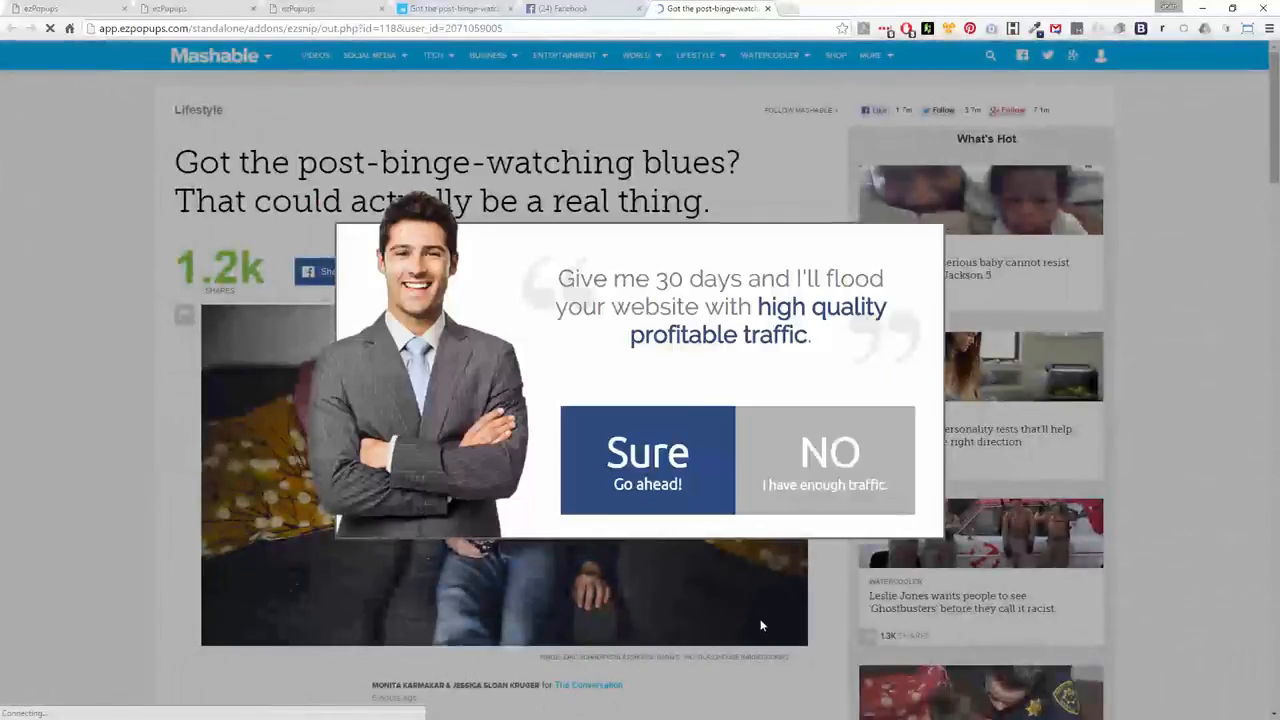
pyautogui.click(628, 458)
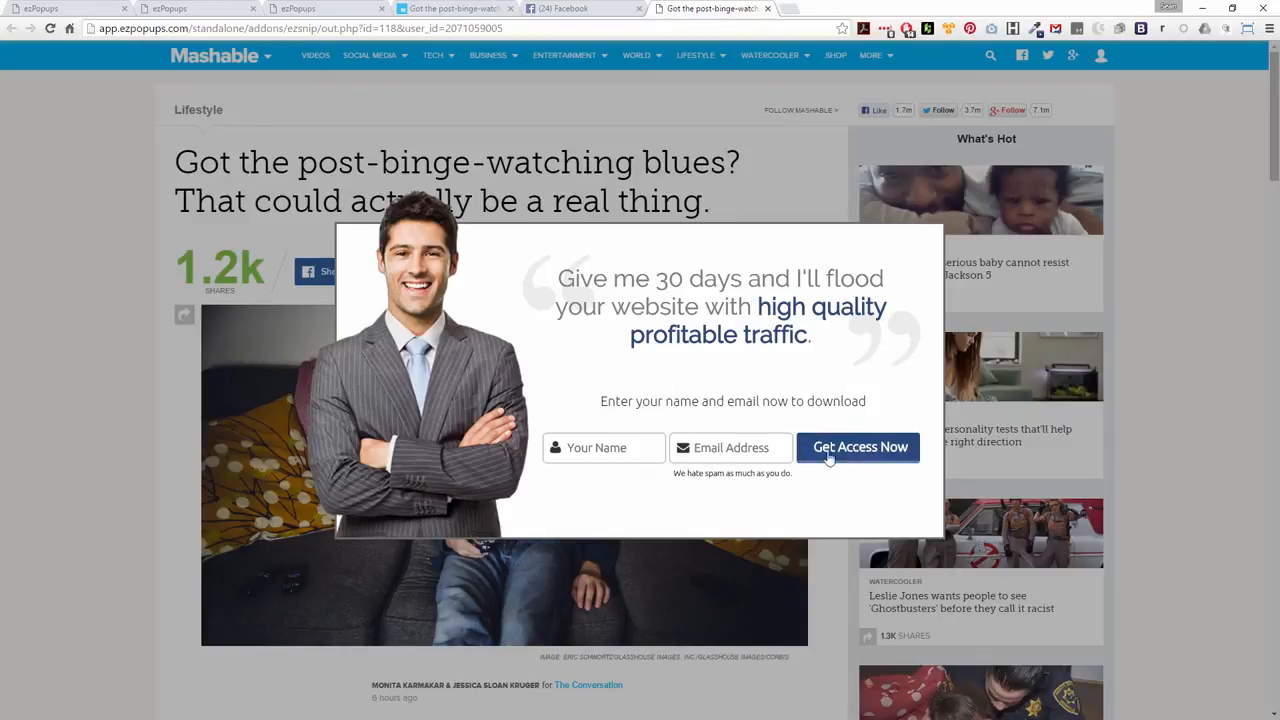
pyautogui.click(598, 450)
pyautogui.write('sean')
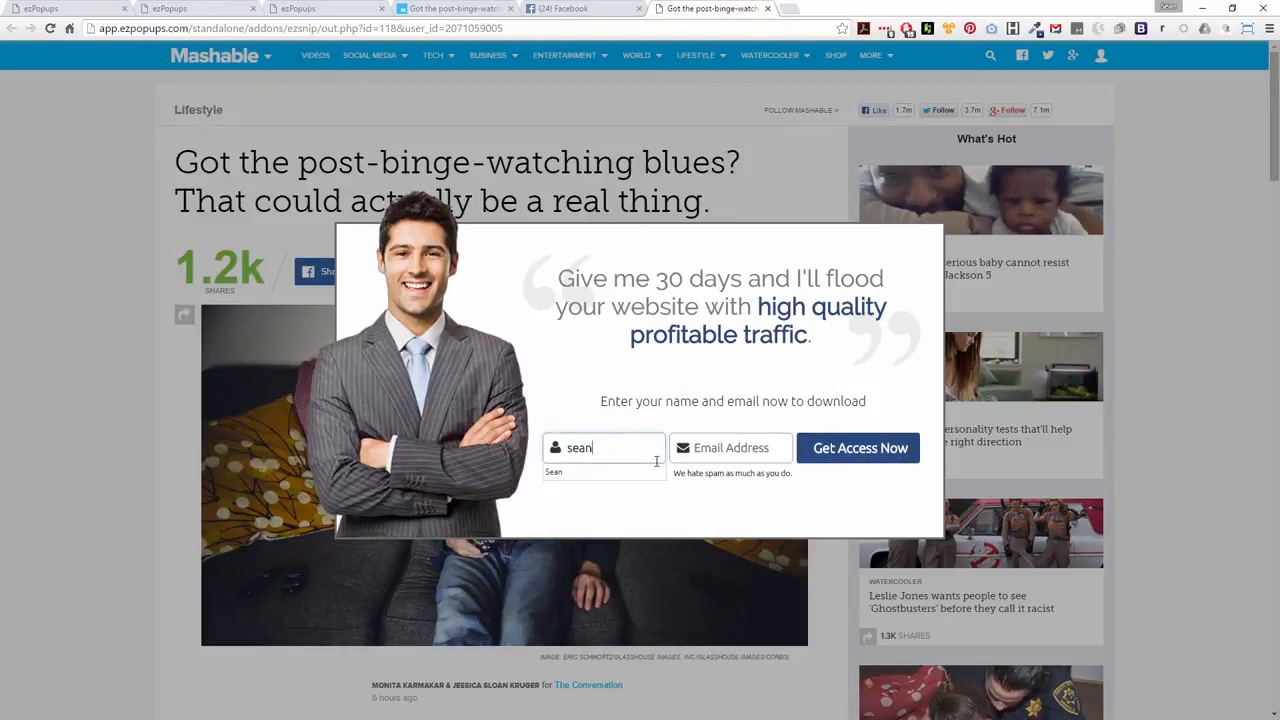
pyautogui.press('Tab')
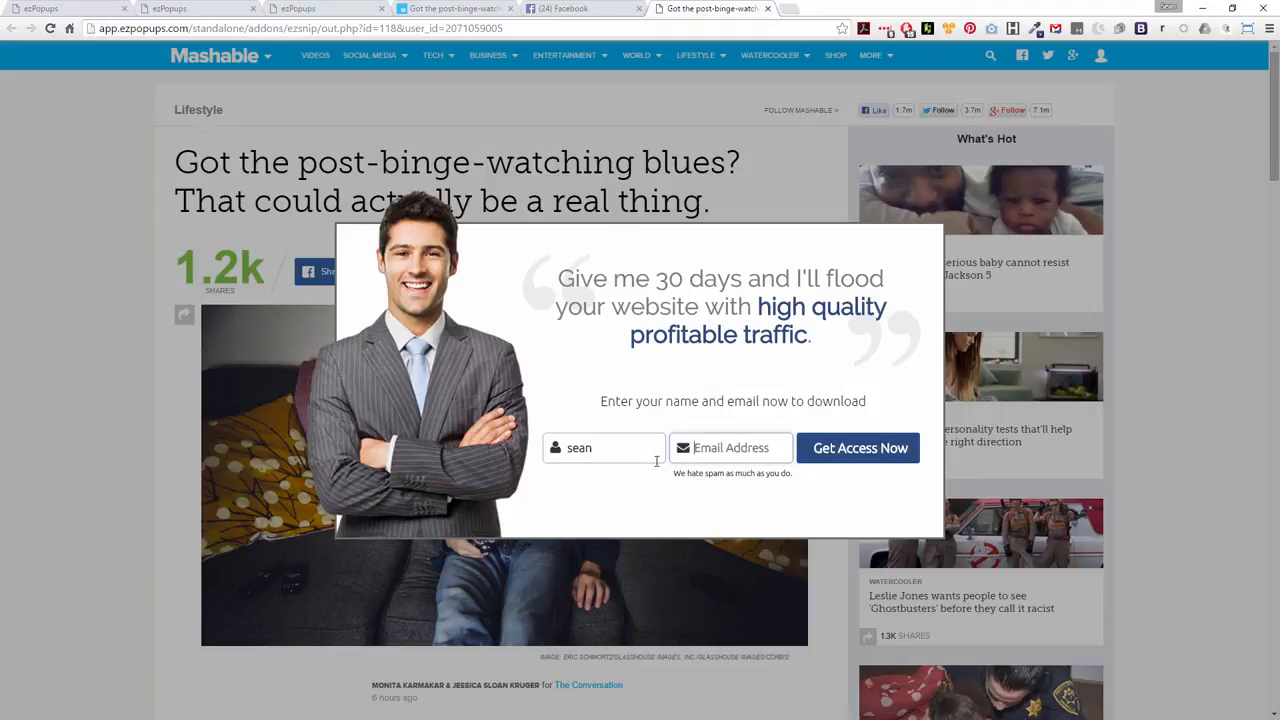
pyautogui.write('someone@')
pyautogui.write('somewhere.com')
pyautogui.click(837, 458)
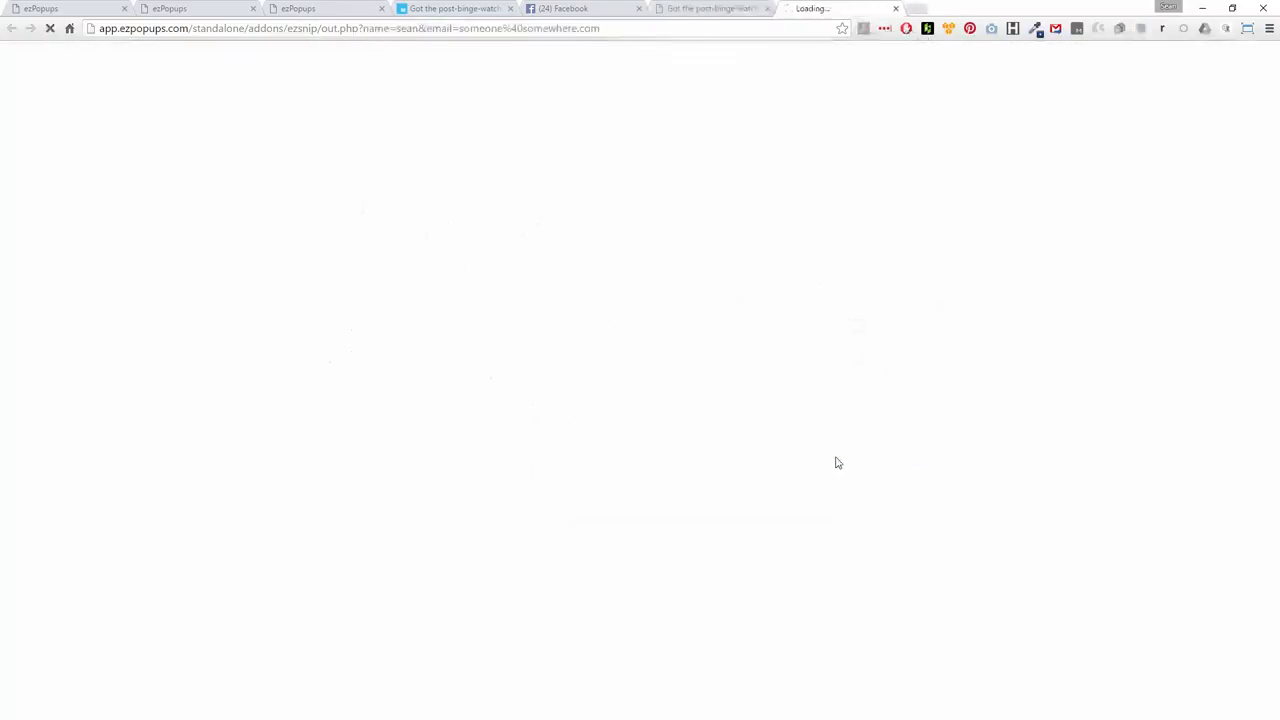
# Switch from the shared article back to the ezPopups News 1 page and open the popups list
pyautogui.moveTo(909, 437)
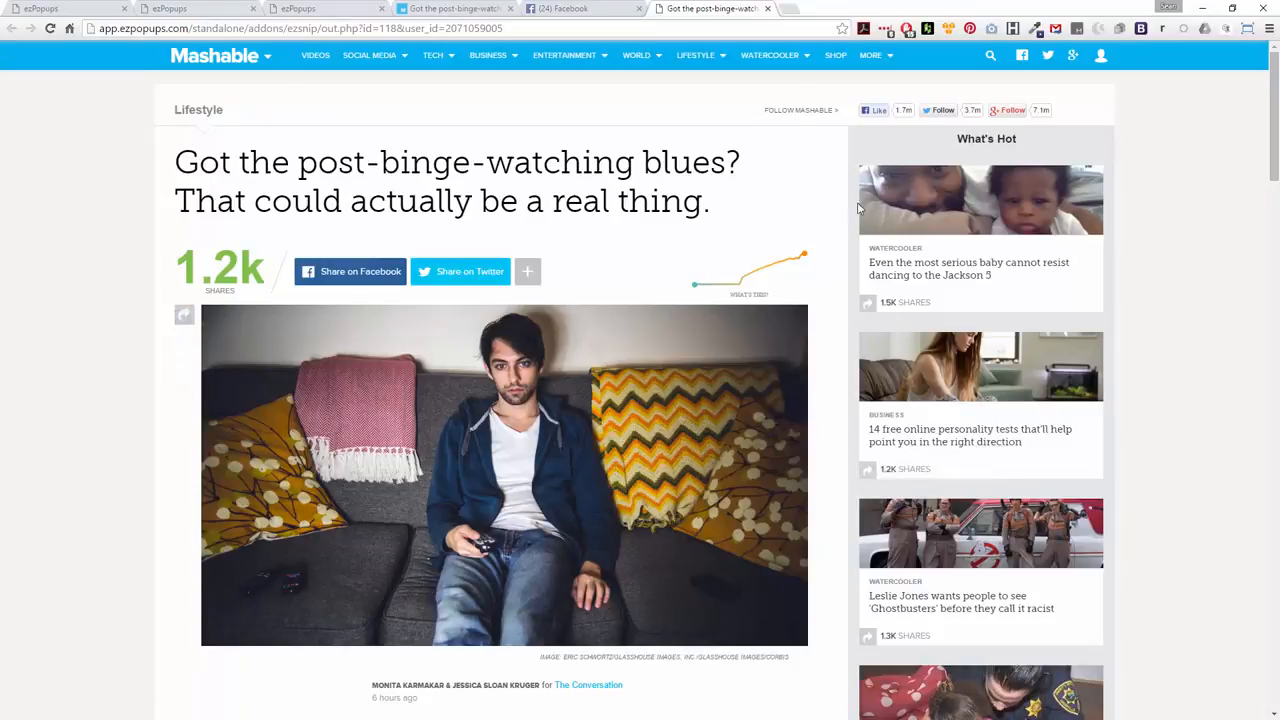
pyautogui.moveTo(790, 298)
pyautogui.click(309, 8)
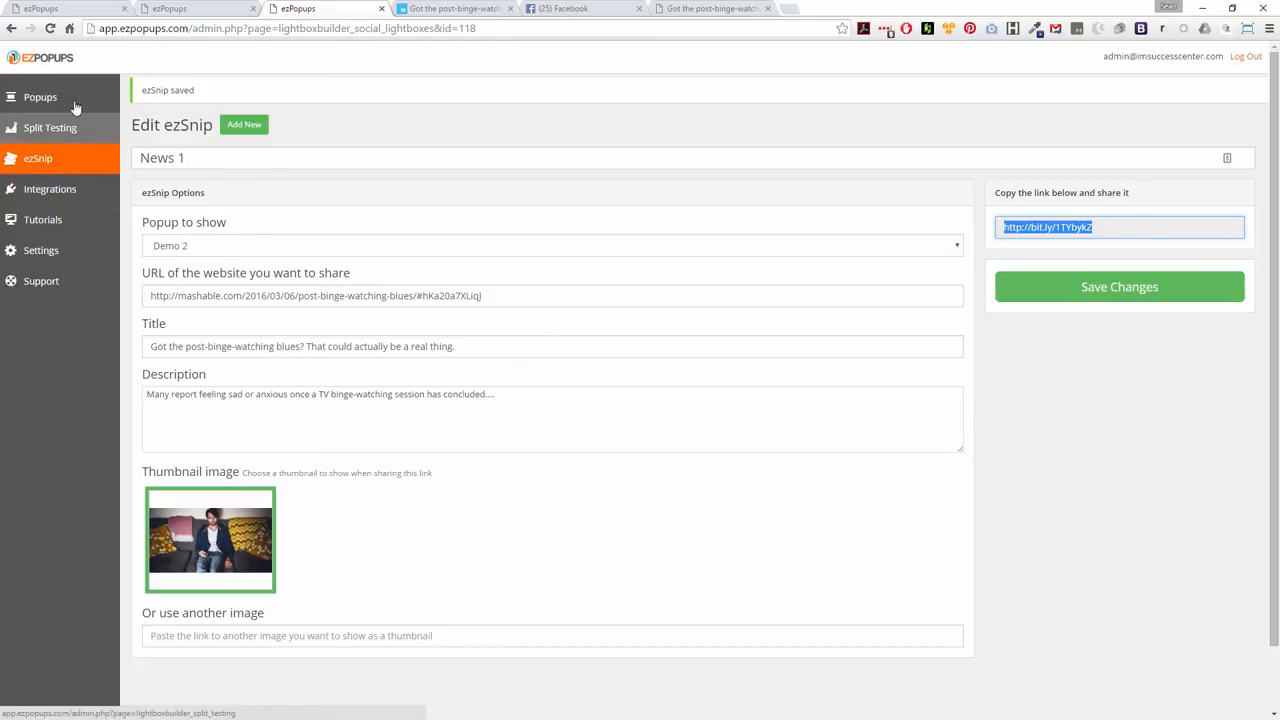
pyautogui.click(45, 98)
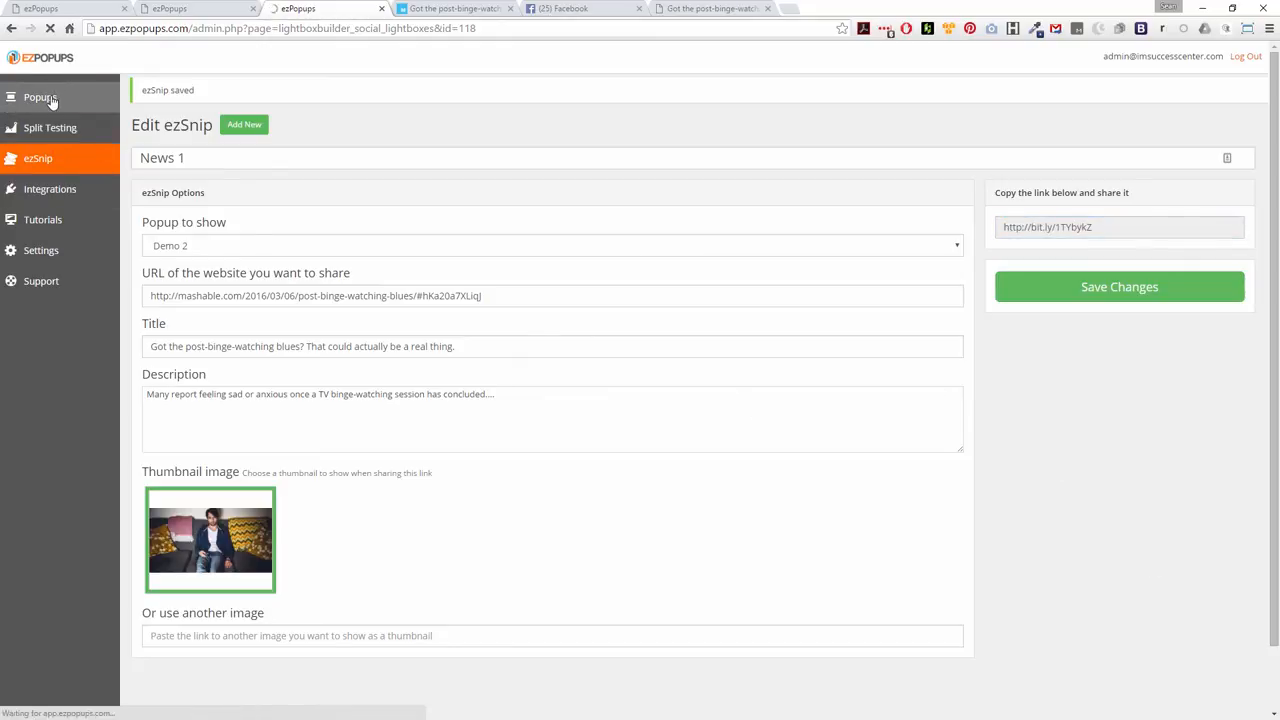